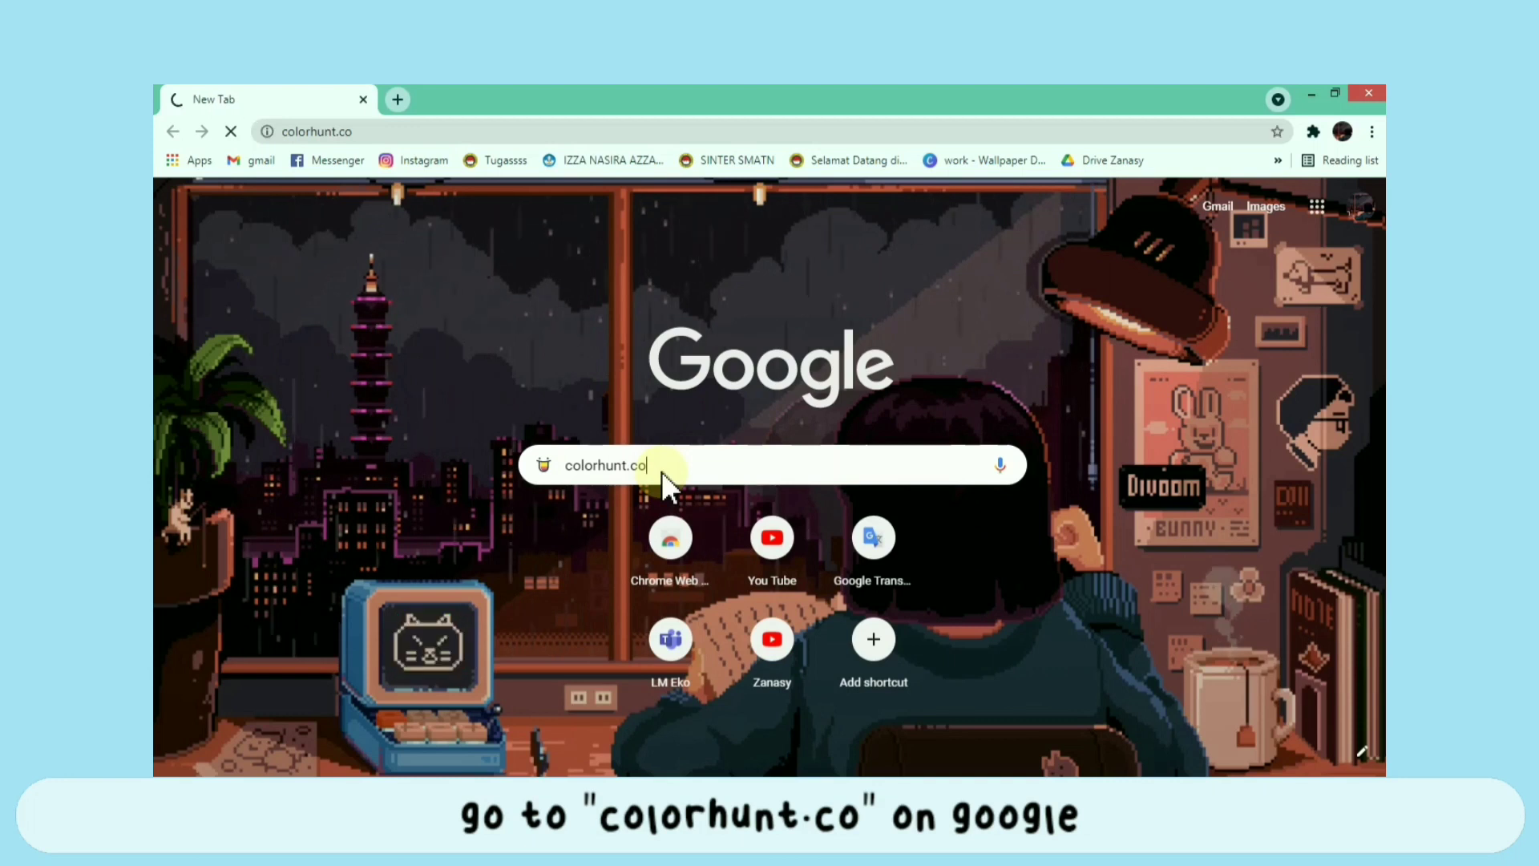
- Go to colorhunt.co in Chrome to view its newest colour palettes
{"action": "key", "text": "Return"}
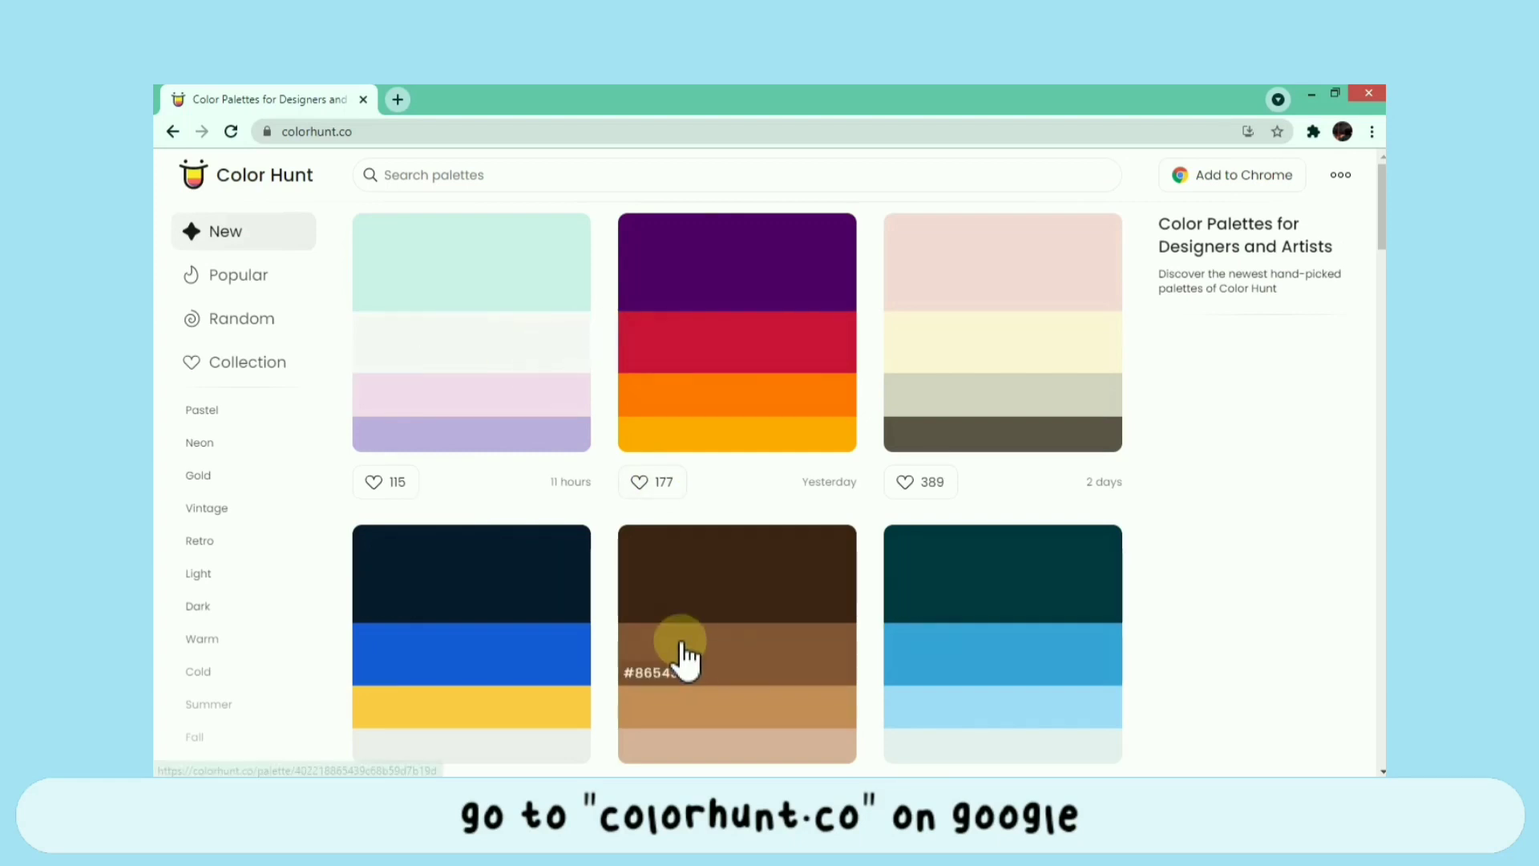
{"action": "scroll", "coordinate": [681, 651], "scroll_direction": "down", "scroll_amount": 3}
{"action": "scroll", "coordinate": [682, 648], "scroll_direction": "down", "scroll_amount": 1}
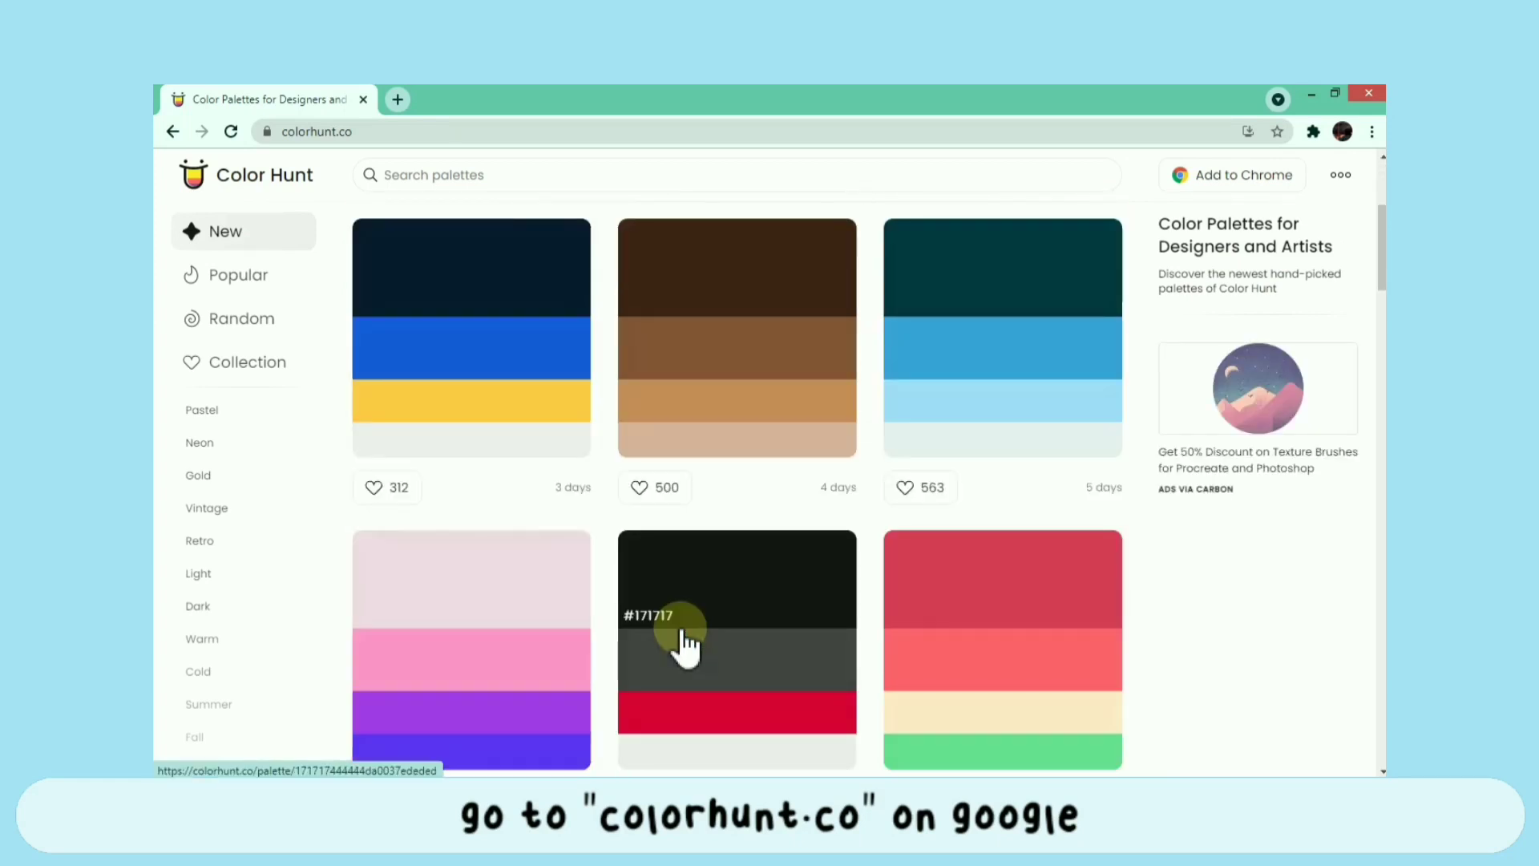
{"action": "scroll", "coordinate": [681, 648], "scroll_direction": "down", "scroll_amount": 3}
{"action": "scroll", "coordinate": [681, 648], "scroll_direction": "down", "scroll_amount": 2}
{"action": "scroll", "coordinate": [681, 645], "scroll_direction": "down", "scroll_amount": 2}
{"action": "scroll", "coordinate": [683, 641], "scroll_direction": "down", "scroll_amount": 2}
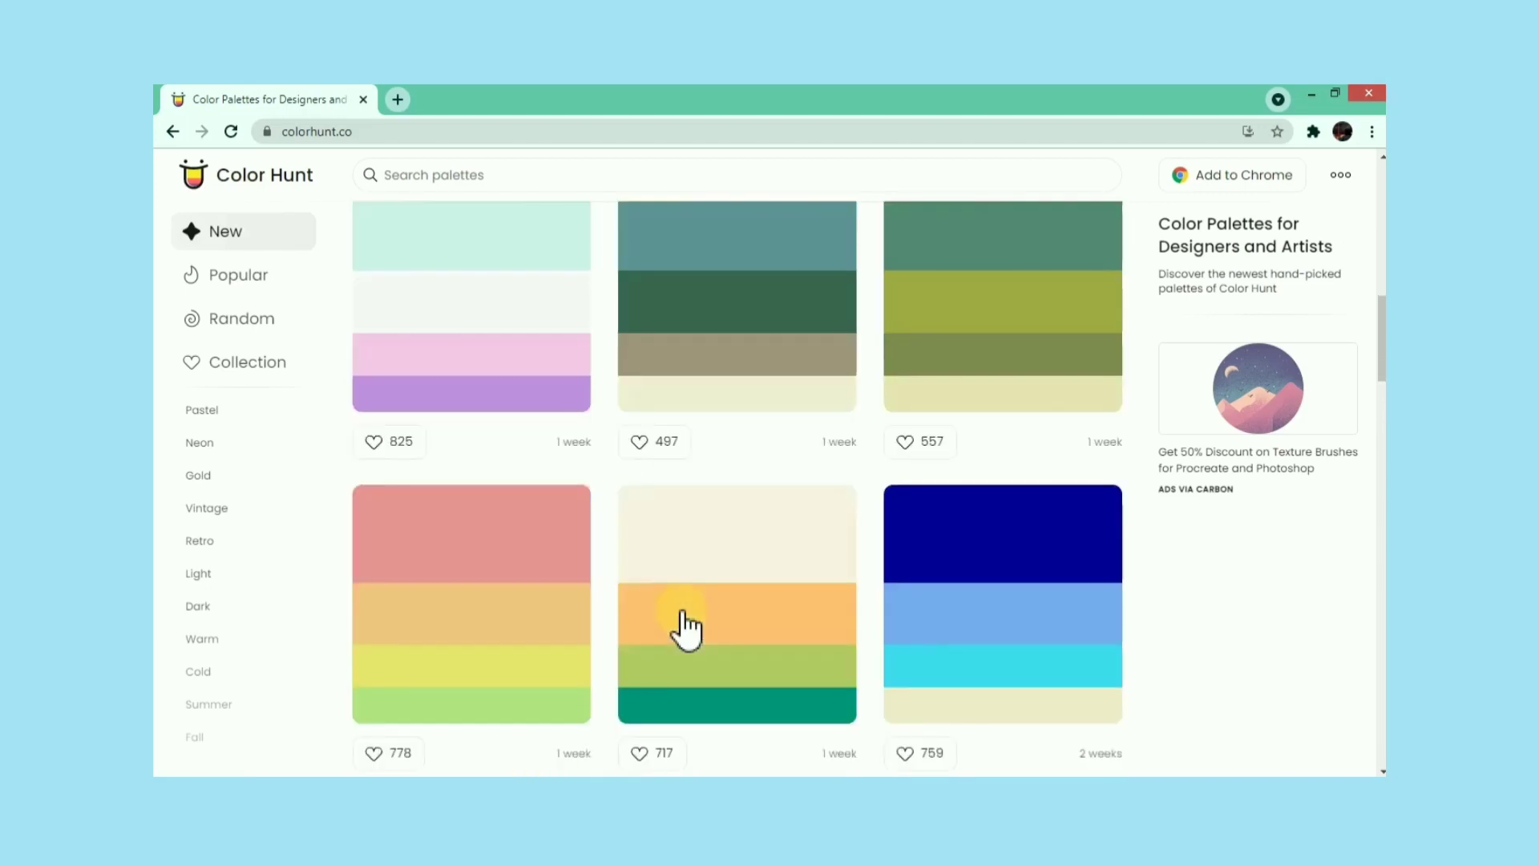
{"action": "scroll", "coordinate": [682, 611], "scroll_direction": "down", "scroll_amount": 3}
{"action": "scroll", "coordinate": [682, 611], "scroll_direction": "down", "scroll_amount": 5}
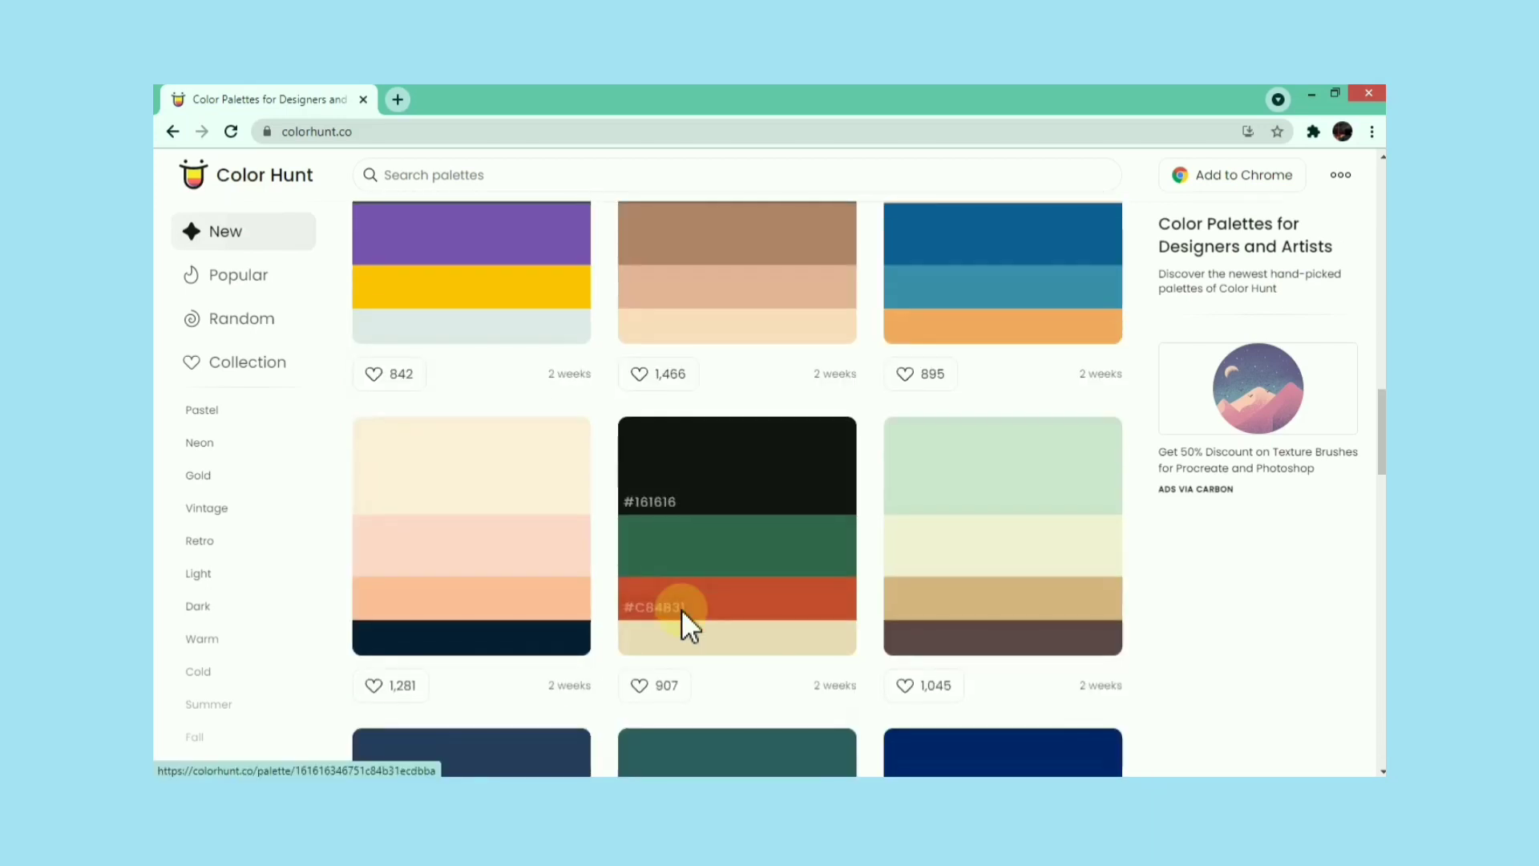
{"action": "scroll", "coordinate": [682, 610], "scroll_direction": "down", "scroll_amount": 3}
{"action": "scroll", "coordinate": [682, 607], "scroll_direction": "down", "scroll_amount": 4}
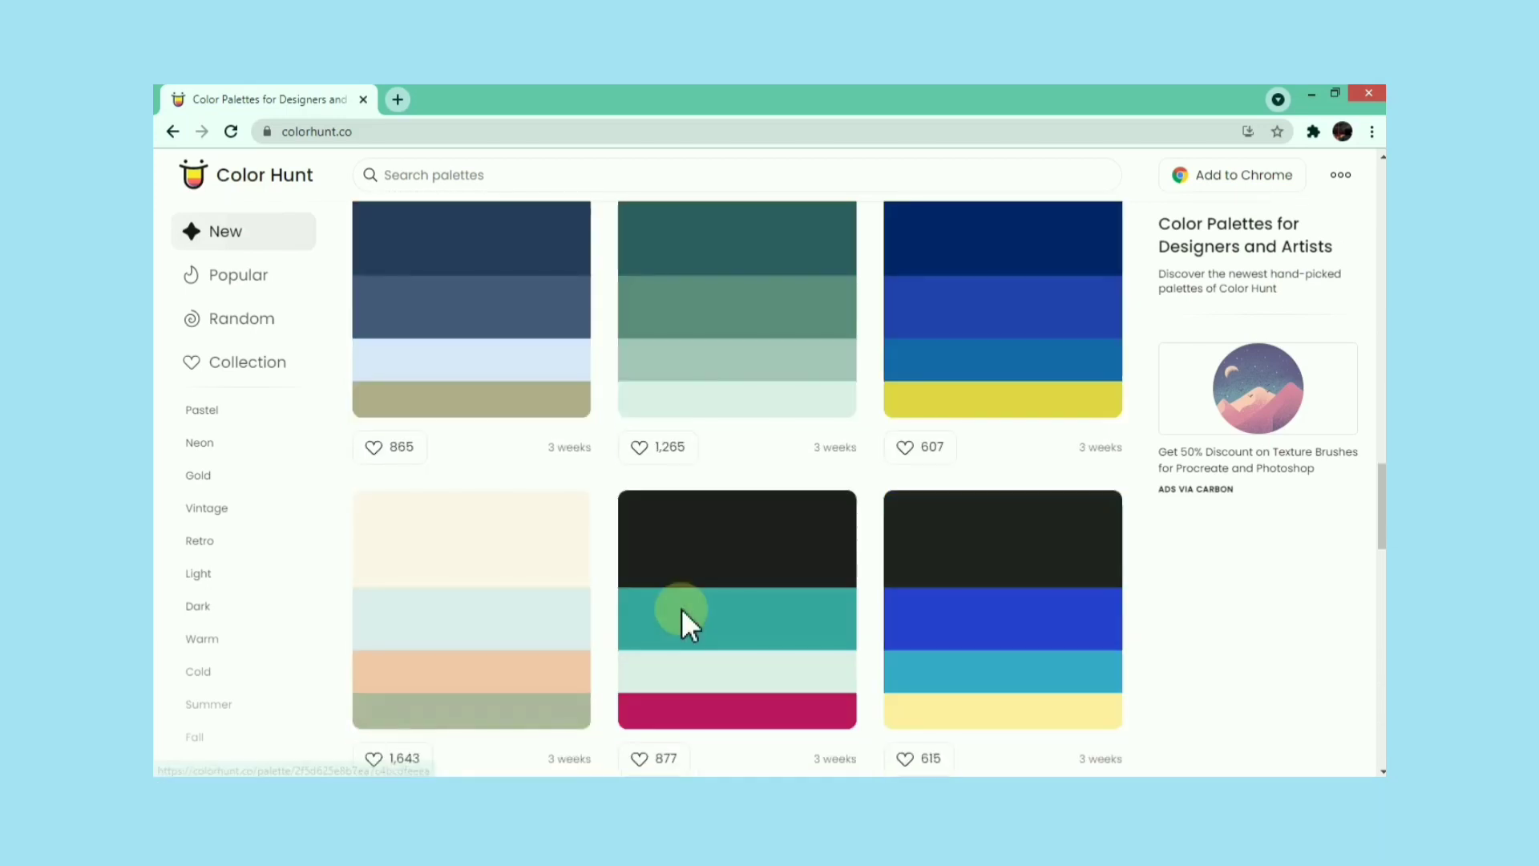
{"action": "scroll", "coordinate": [681, 609], "scroll_direction": "down", "scroll_amount": 1}
{"action": "scroll", "coordinate": [682, 609], "scroll_direction": "down", "scroll_amount": 6}
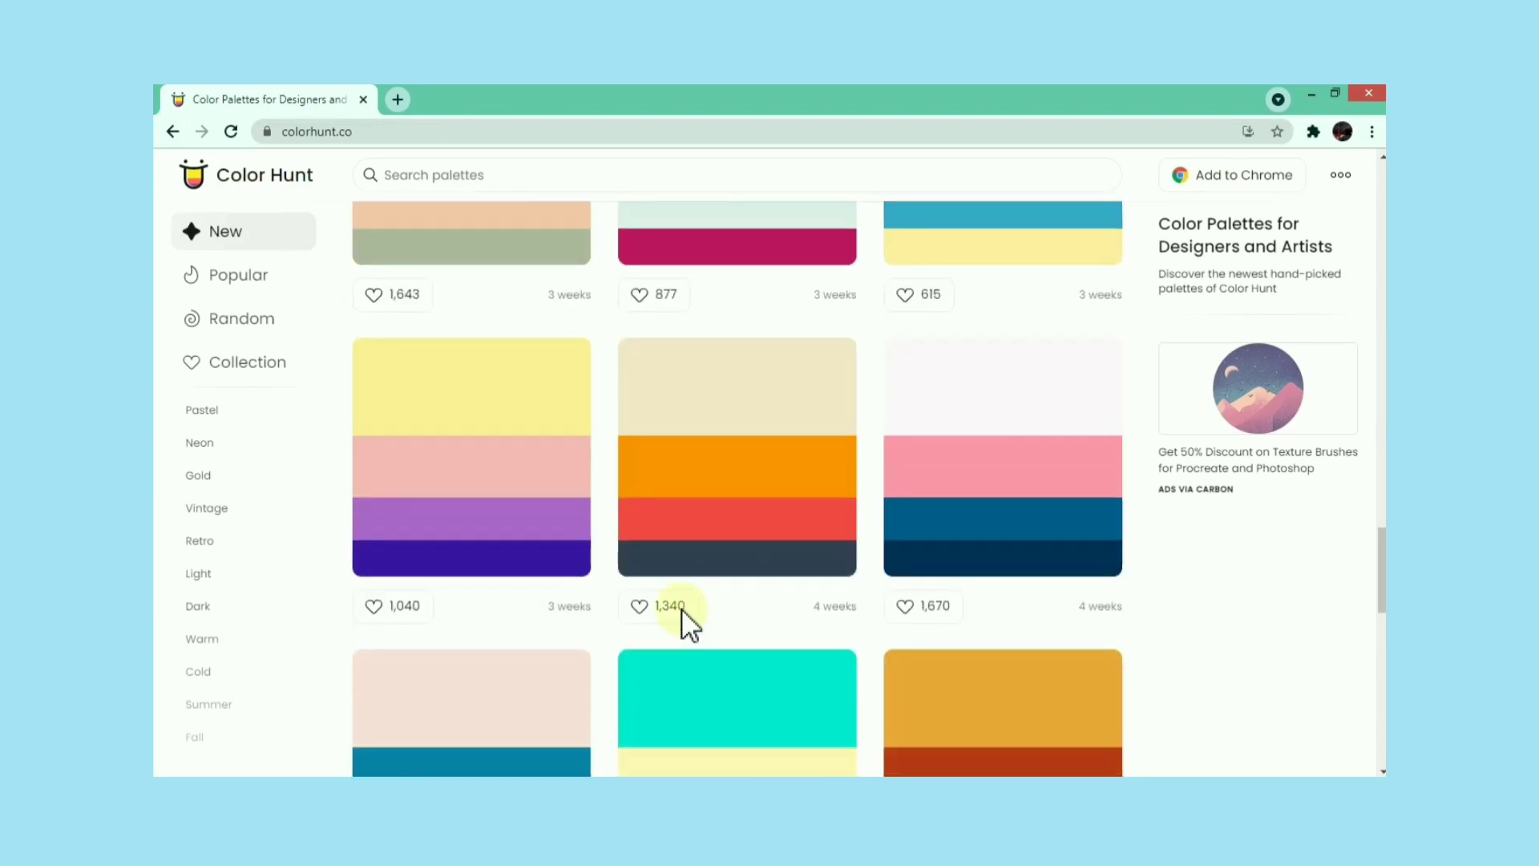
{"action": "scroll", "coordinate": [681, 607], "scroll_direction": "down", "scroll_amount": 5}
{"action": "scroll", "coordinate": [682, 610], "scroll_direction": "down", "scroll_amount": 1}
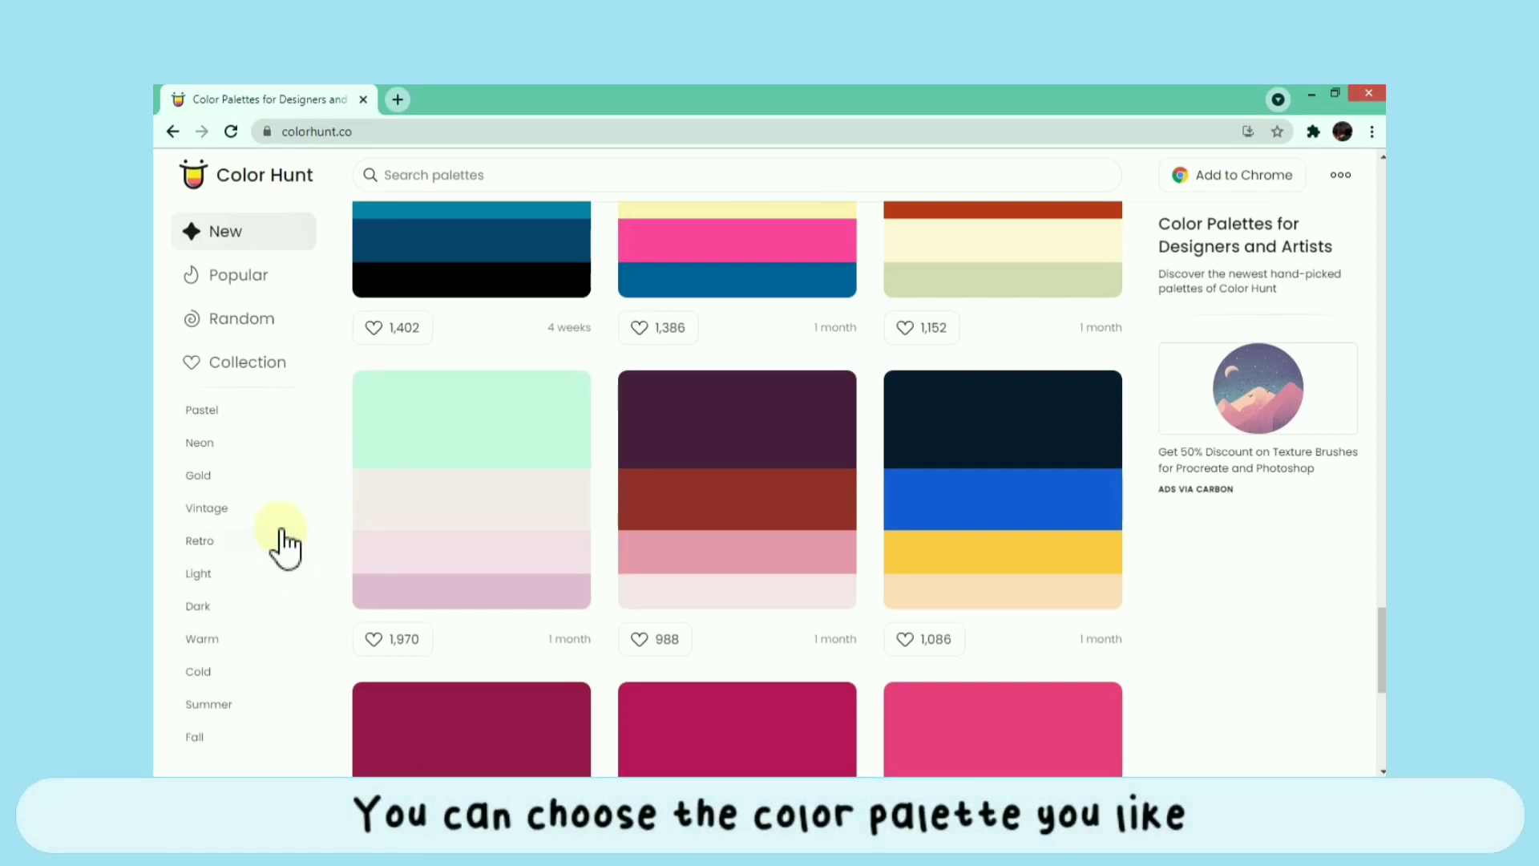
- Filter Color Hunt to Pastel palettes and scroll through them looking for a purple one
{"action": "left_click", "coordinate": [261, 411]}
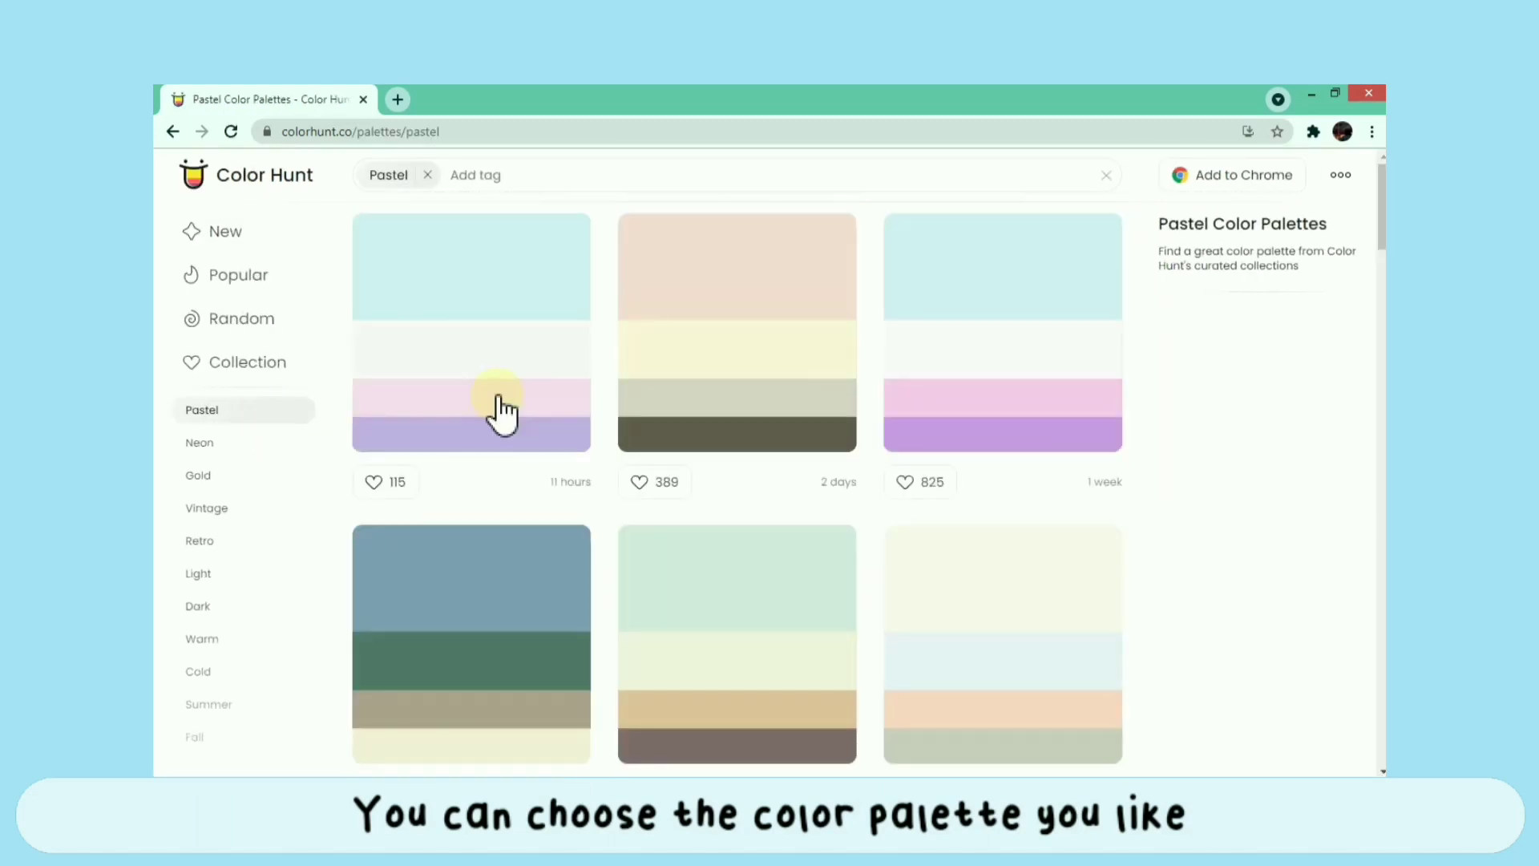
{"action": "mouse_move", "coordinate": [758, 626]}
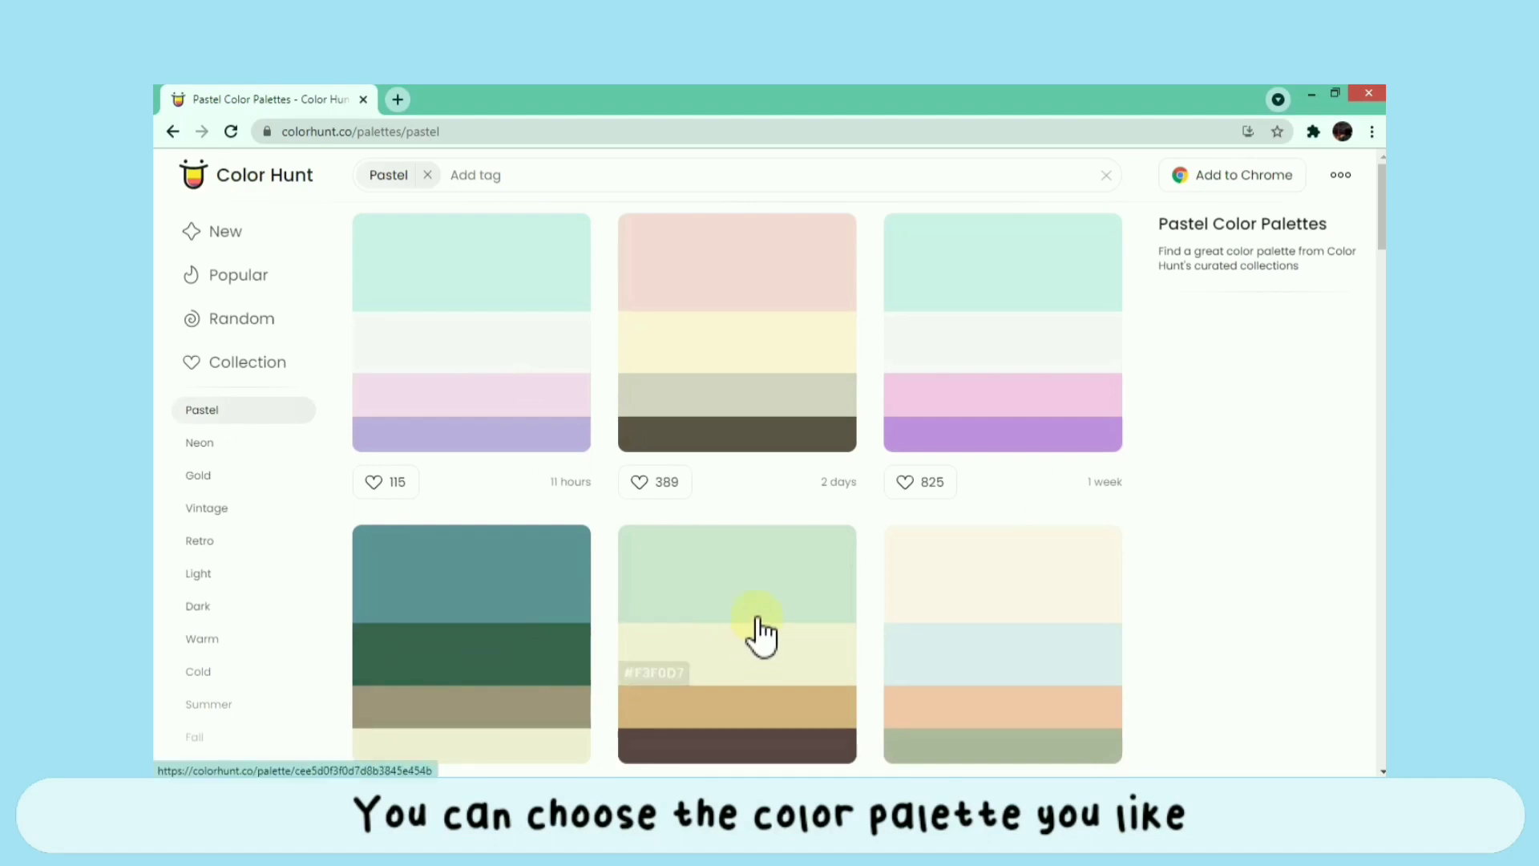
{"action": "scroll", "coordinate": [760, 625], "scroll_direction": "down", "scroll_amount": 2}
{"action": "scroll", "coordinate": [762, 621], "scroll_direction": "down", "scroll_amount": 2}
{"action": "scroll", "coordinate": [763, 618], "scroll_direction": "down", "scroll_amount": 2}
{"action": "scroll", "coordinate": [763, 610], "scroll_direction": "down", "scroll_amount": 2}
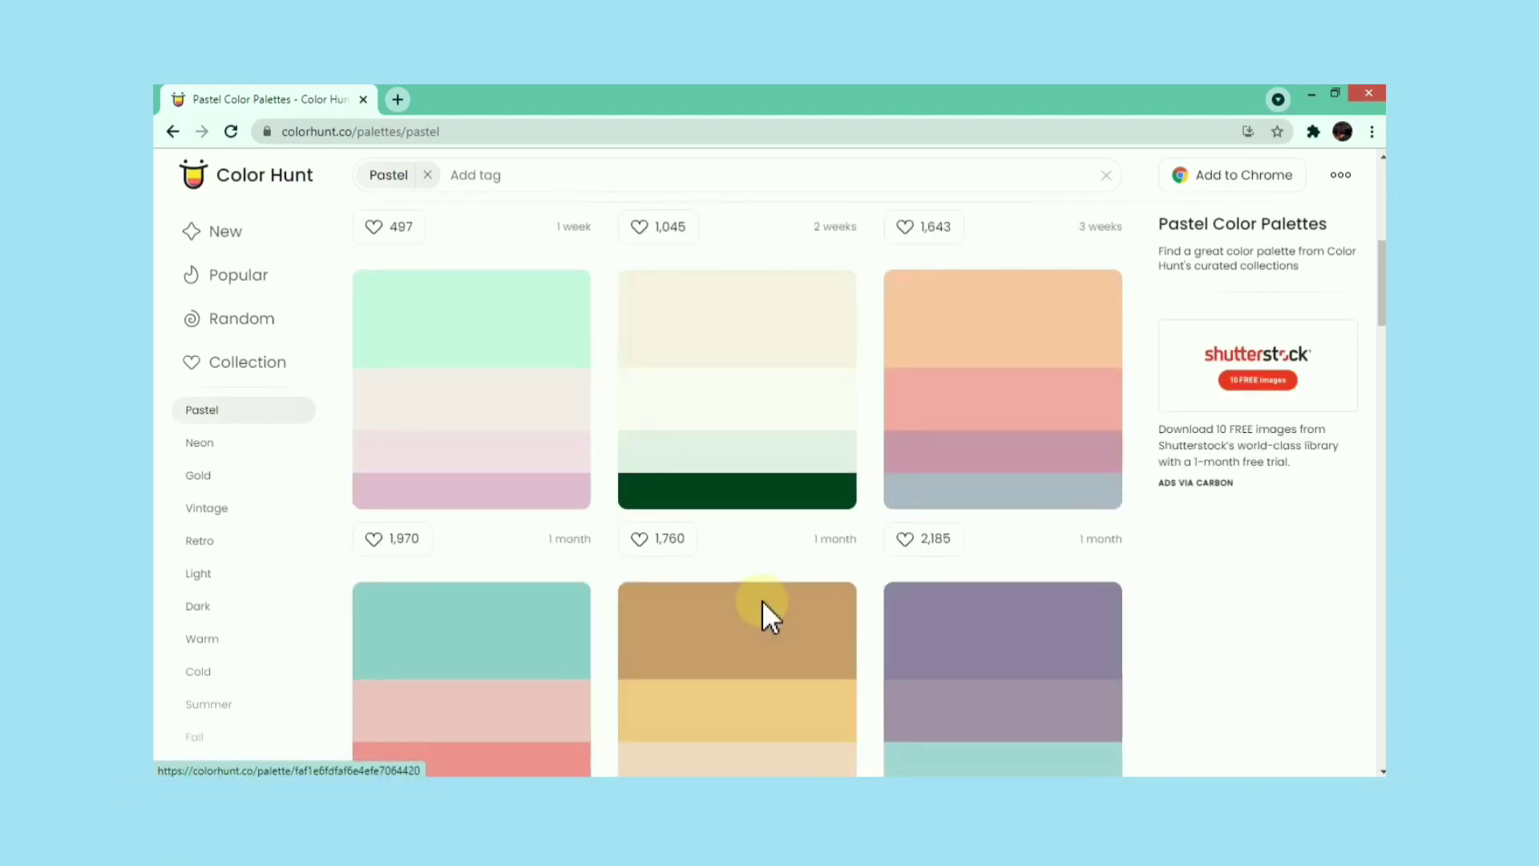
{"action": "scroll", "coordinate": [763, 603], "scroll_direction": "down", "scroll_amount": 2}
{"action": "scroll", "coordinate": [762, 602], "scroll_direction": "down", "scroll_amount": 1}
{"action": "scroll", "coordinate": [762, 602], "scroll_direction": "down", "scroll_amount": 3}
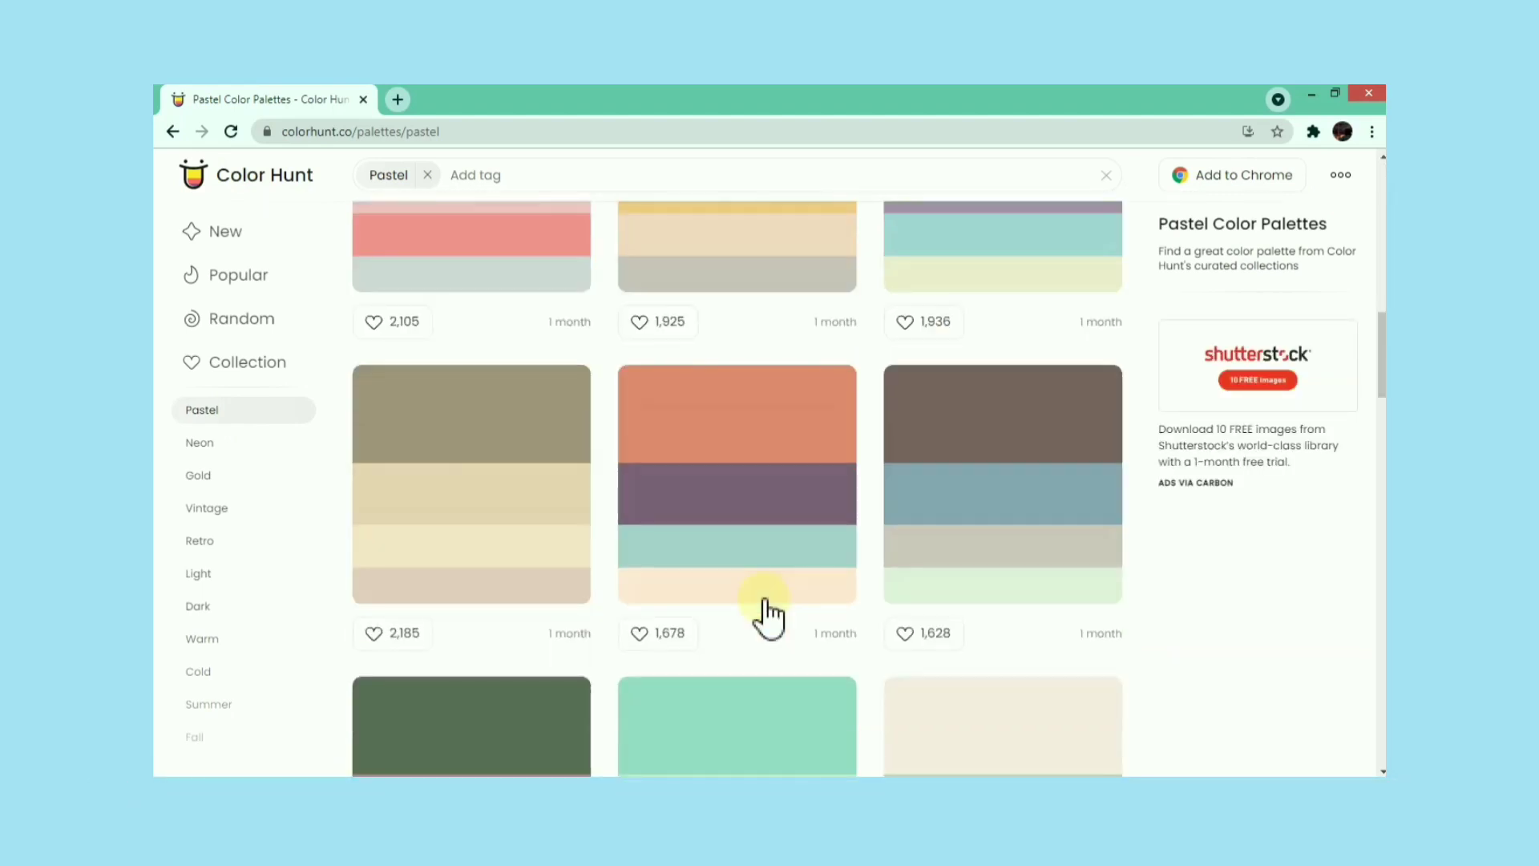
{"action": "scroll", "coordinate": [765, 614], "scroll_direction": "down", "scroll_amount": 2}
{"action": "scroll", "coordinate": [765, 611], "scroll_direction": "down", "scroll_amount": 5}
{"action": "scroll", "coordinate": [768, 605], "scroll_direction": "down", "scroll_amount": 2}
{"action": "scroll", "coordinate": [772, 597], "scroll_direction": "down", "scroll_amount": 2}
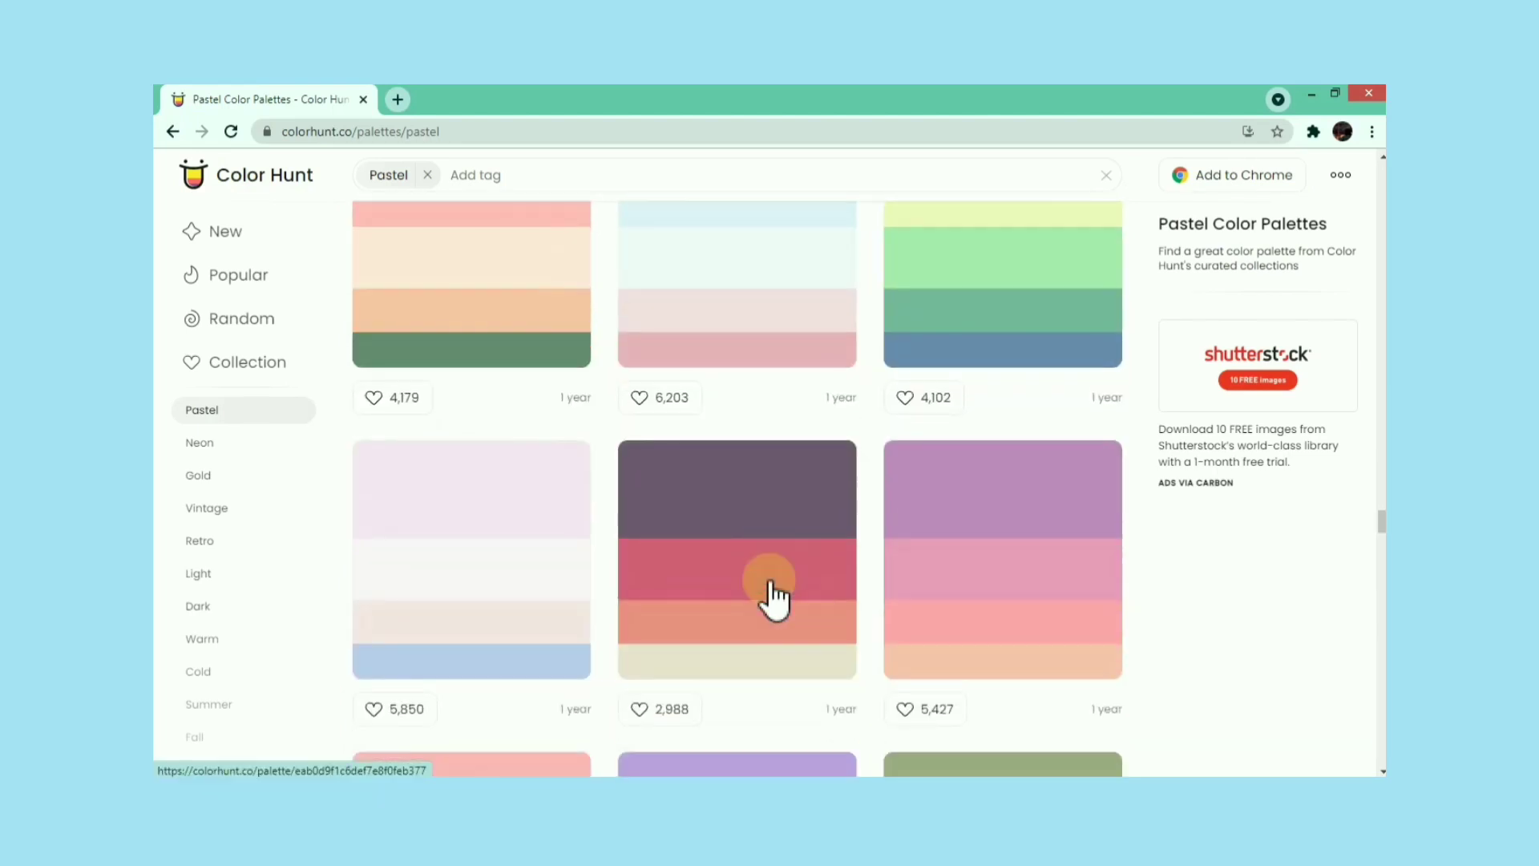
{"action": "scroll", "coordinate": [771, 595], "scroll_direction": "down", "scroll_amount": 2}
{"action": "scroll", "coordinate": [771, 595], "scroll_direction": "down", "scroll_amount": 2}
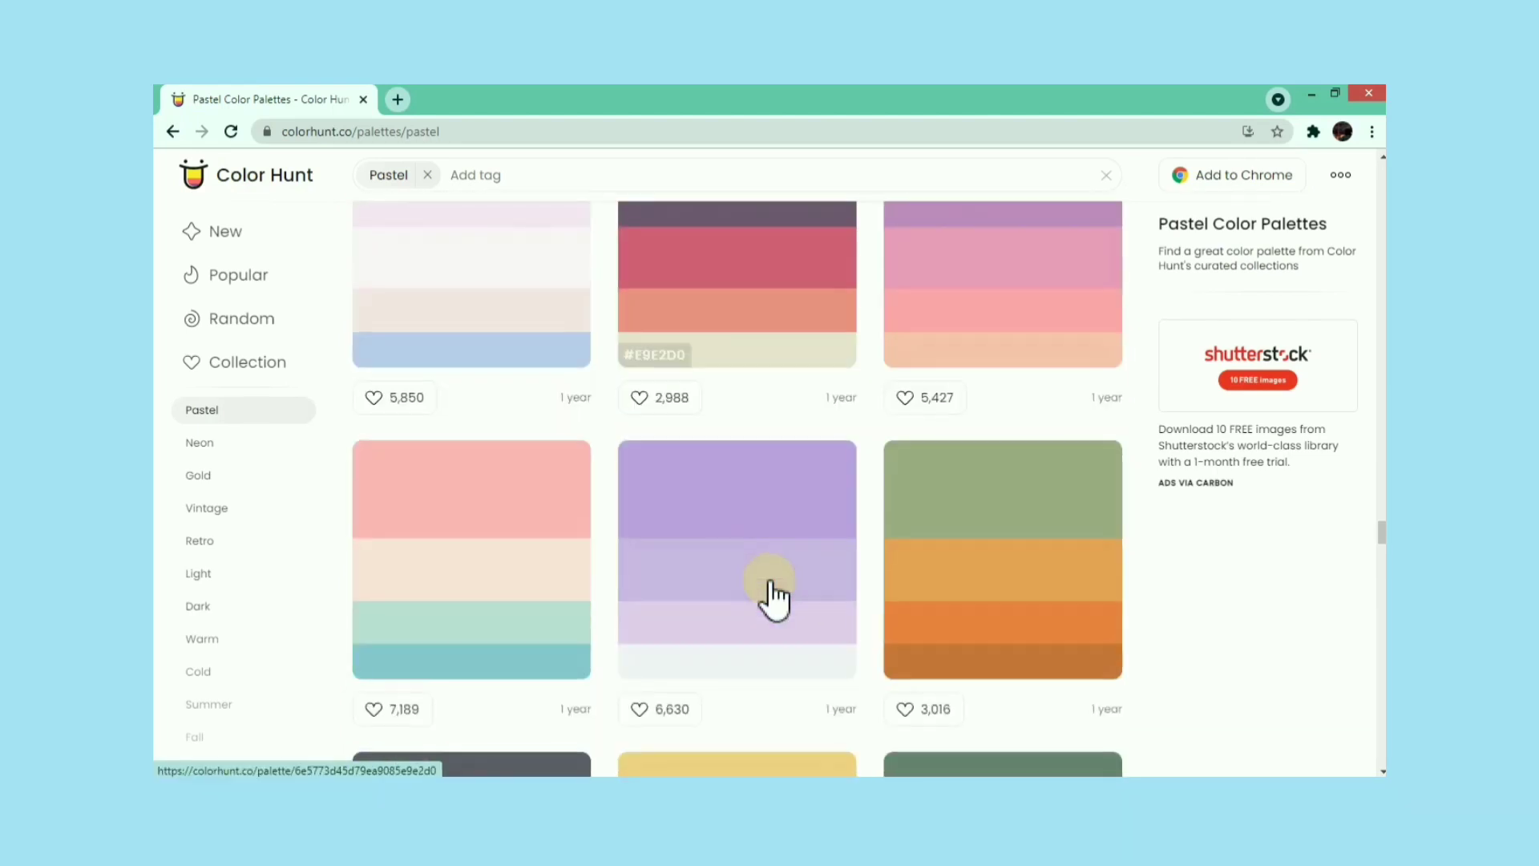
{"action": "scroll", "coordinate": [770, 597], "scroll_direction": "down", "scroll_amount": 2}
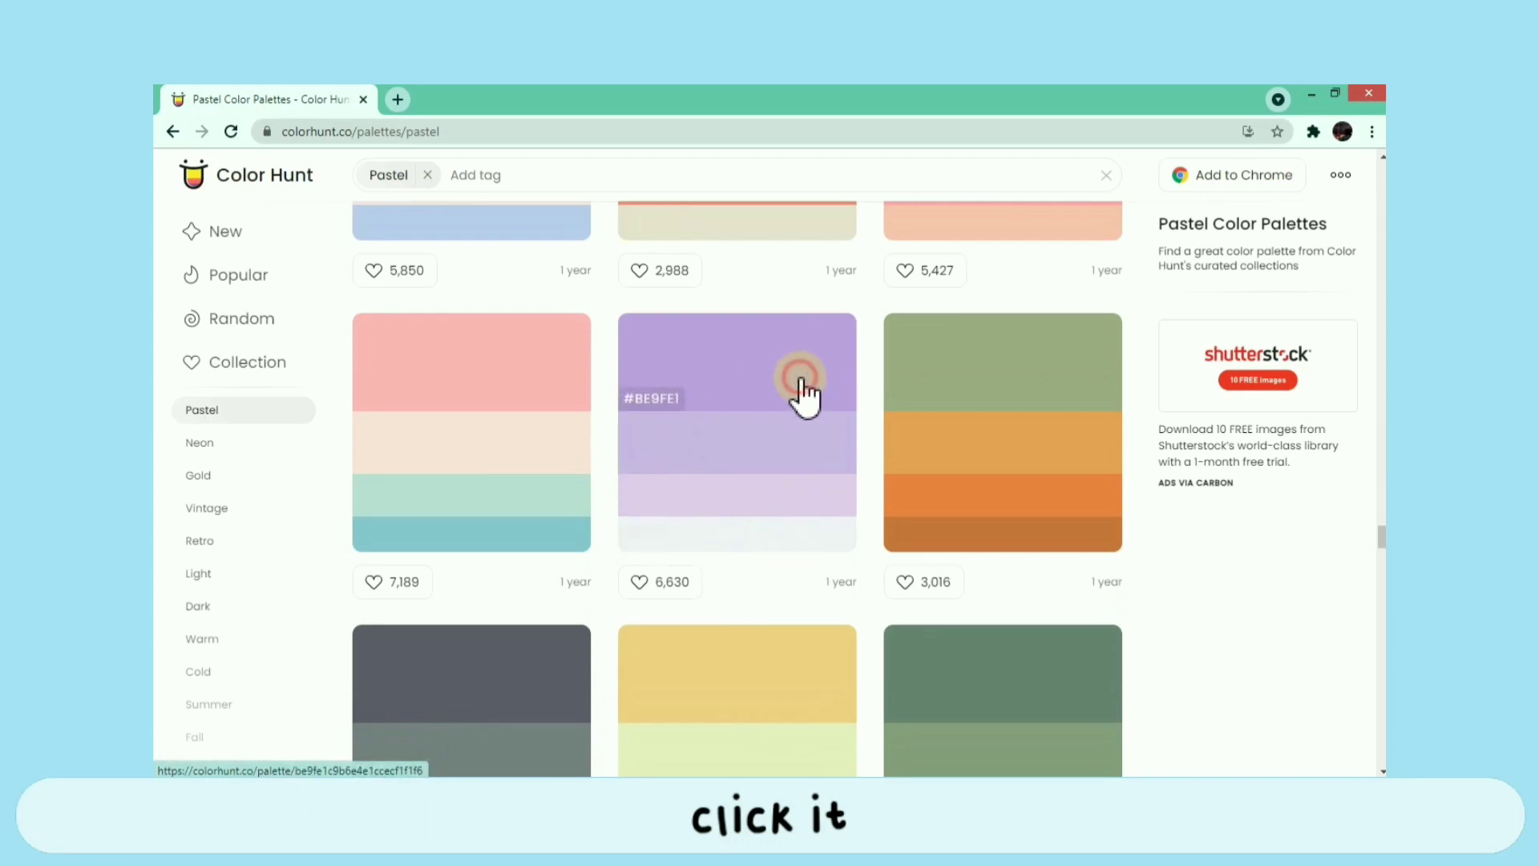
- Download the lavender palette (#BE9FE1 to #F1F1F6) as a PNG and drop it onto the slide
{"action": "left_click", "coordinate": [801, 383]}
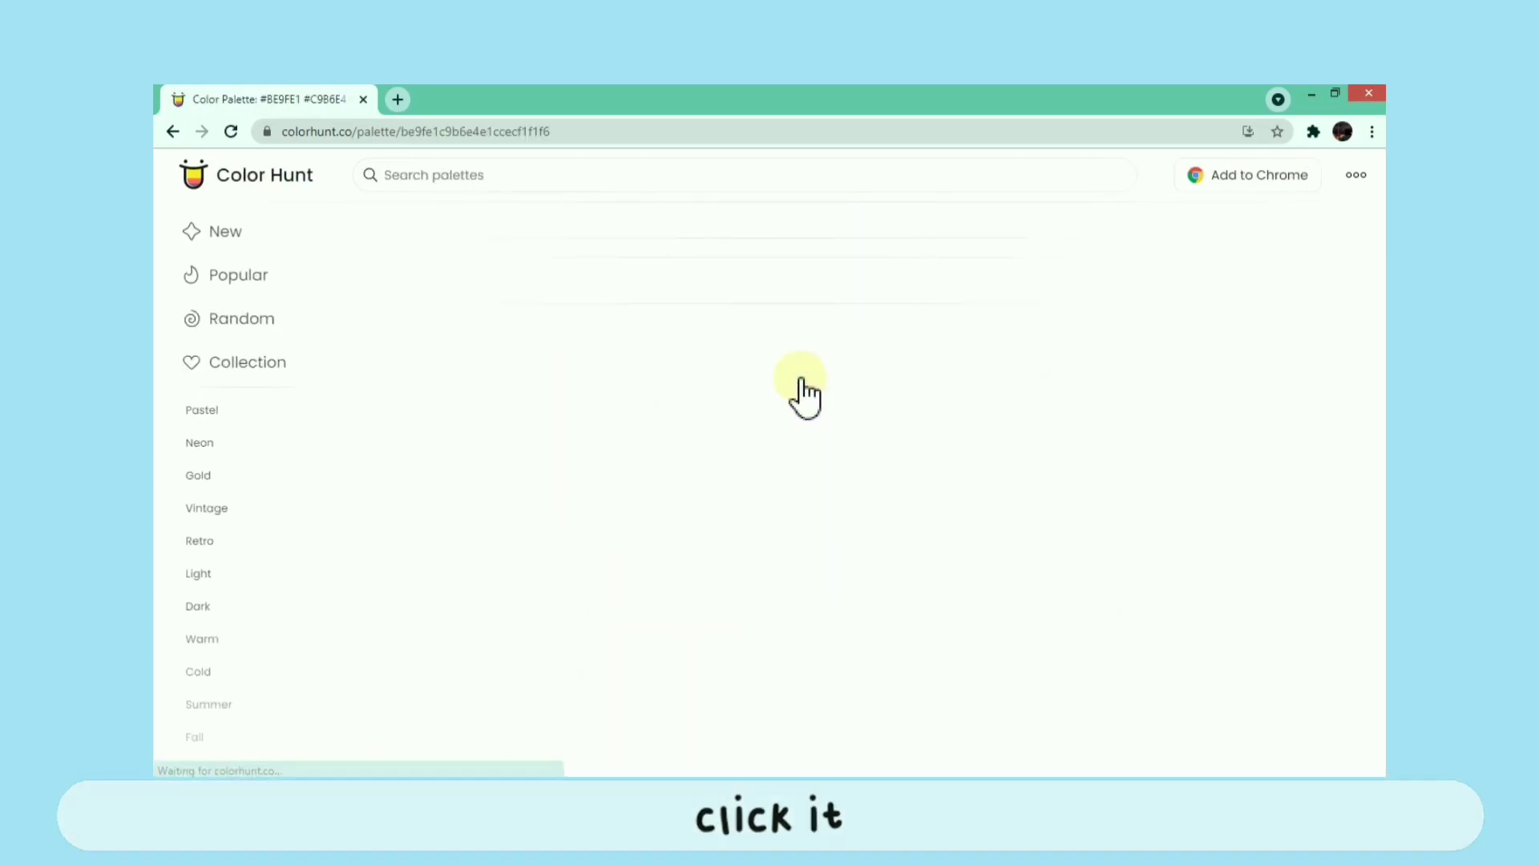
{"action": "scroll", "coordinate": [705, 553], "scroll_direction": "down", "scroll_amount": 1}
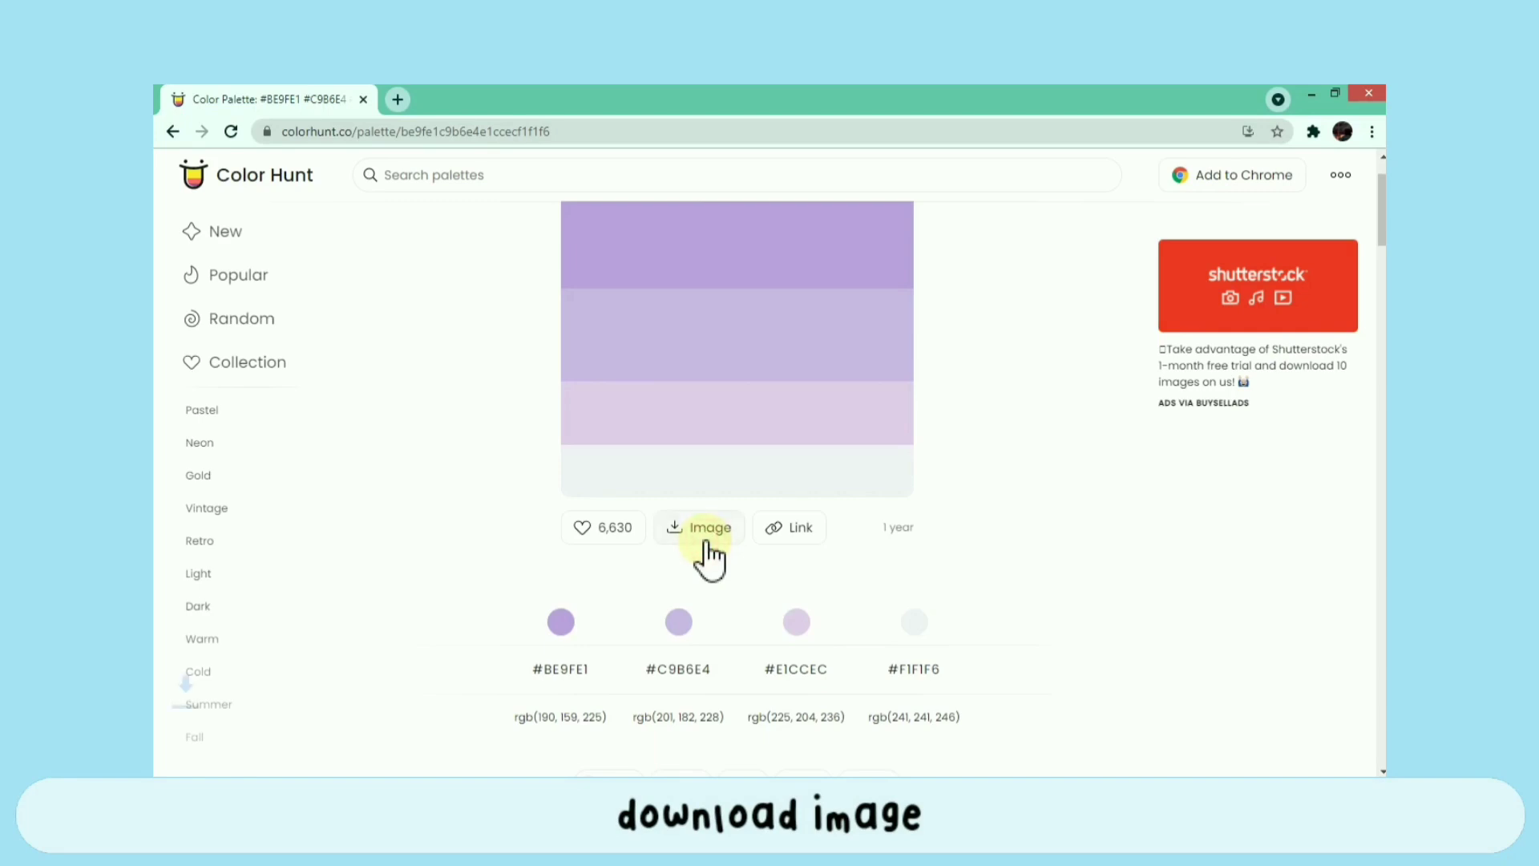
{"action": "left_click", "coordinate": [705, 542]}
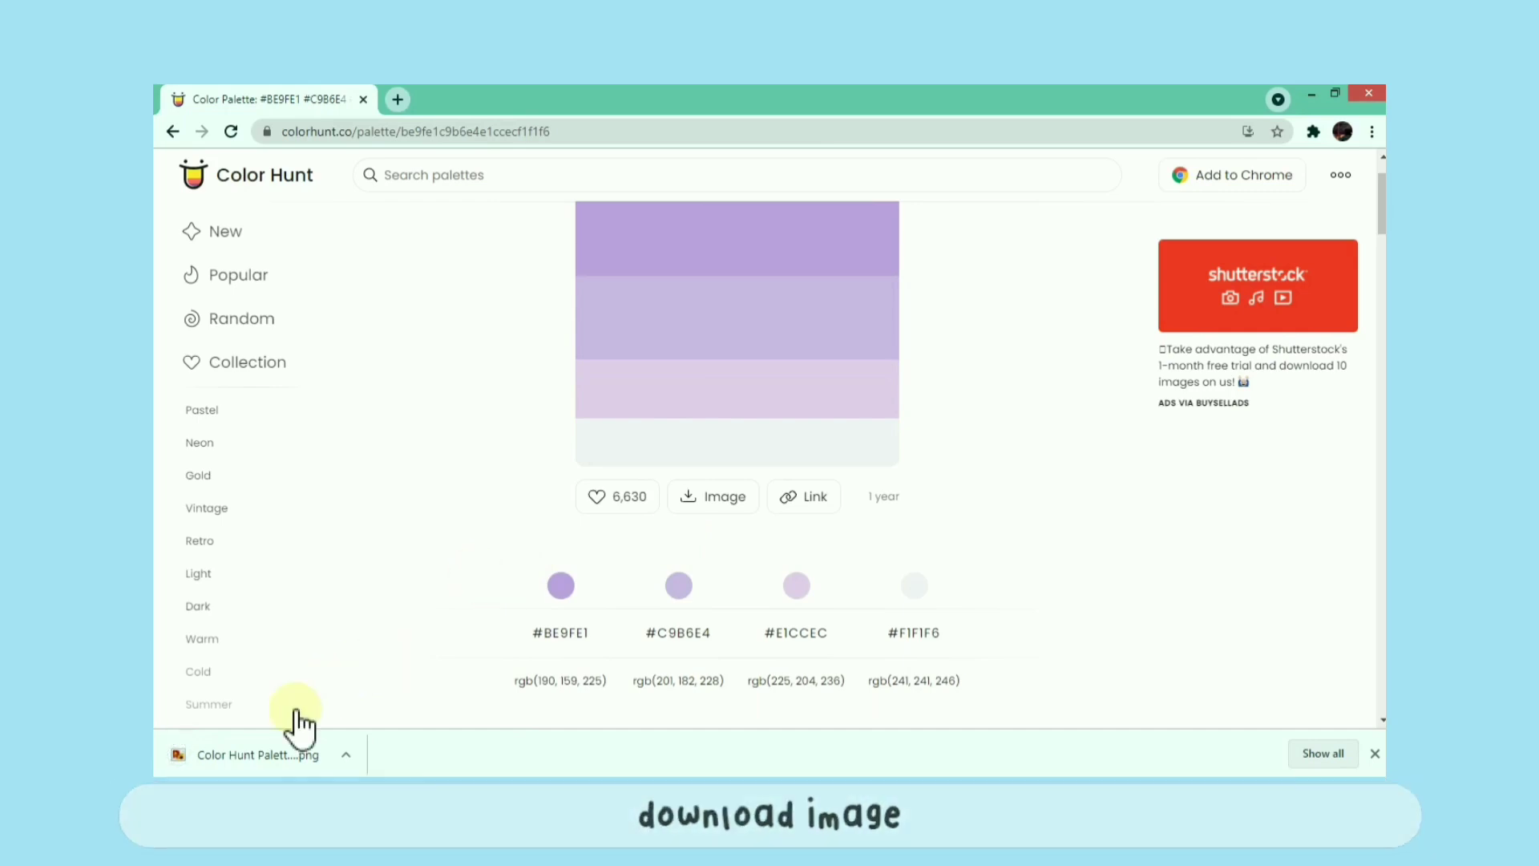
{"action": "left_click_drag", "start_coordinate": [277, 747], "coordinate": [450, 766]}
{"action": "left_click_drag", "start_coordinate": [511, 531], "coordinate": [511, 531]}
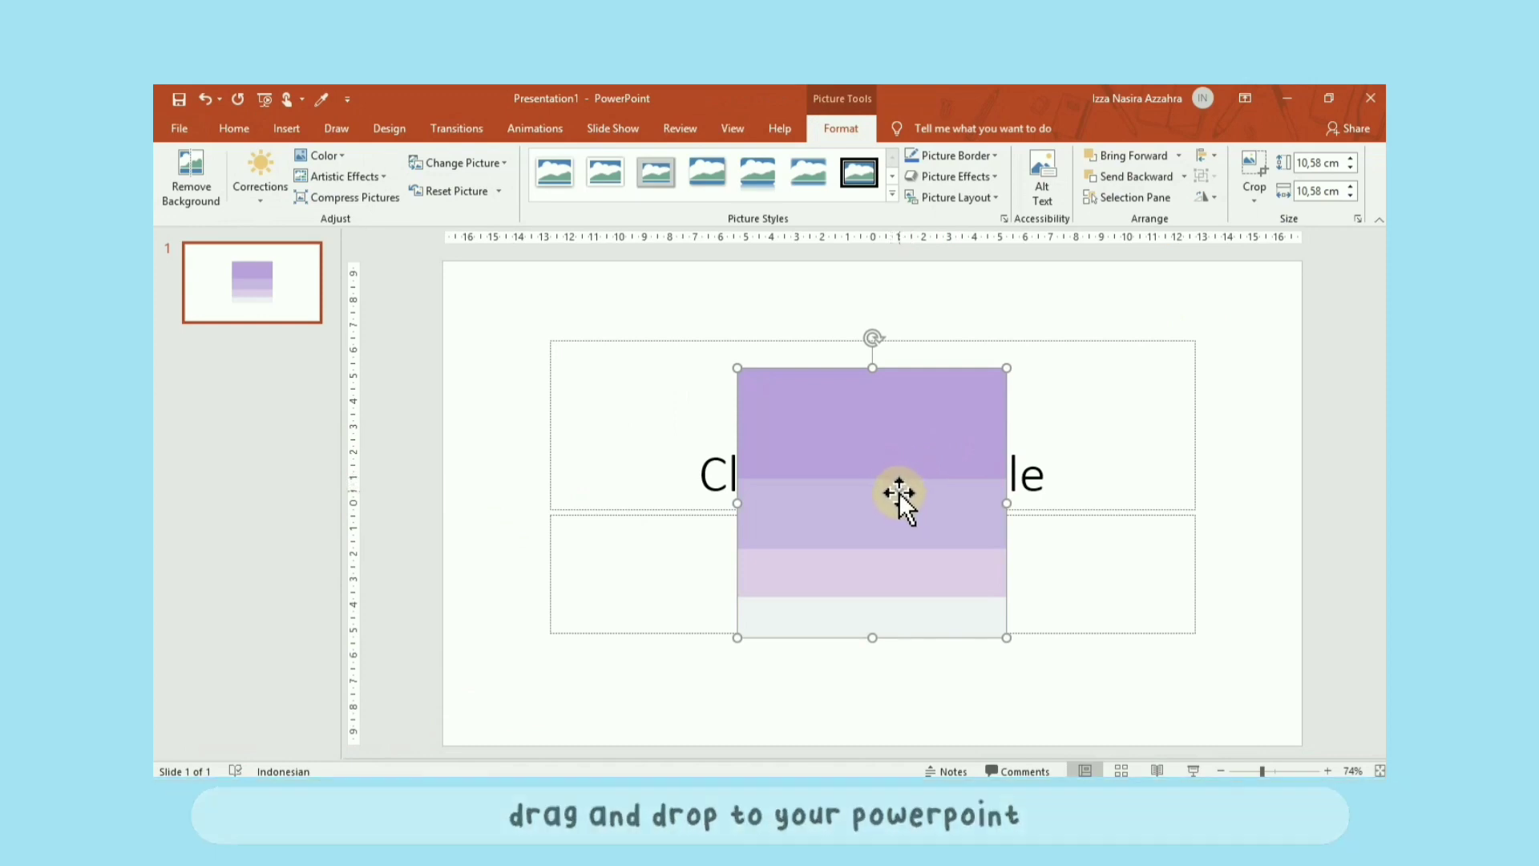
- Crop the palette picture to a narrow 2,41 cm swatch strip and move it off the slide's left edge
{"action": "left_click", "coordinate": [1263, 201]}
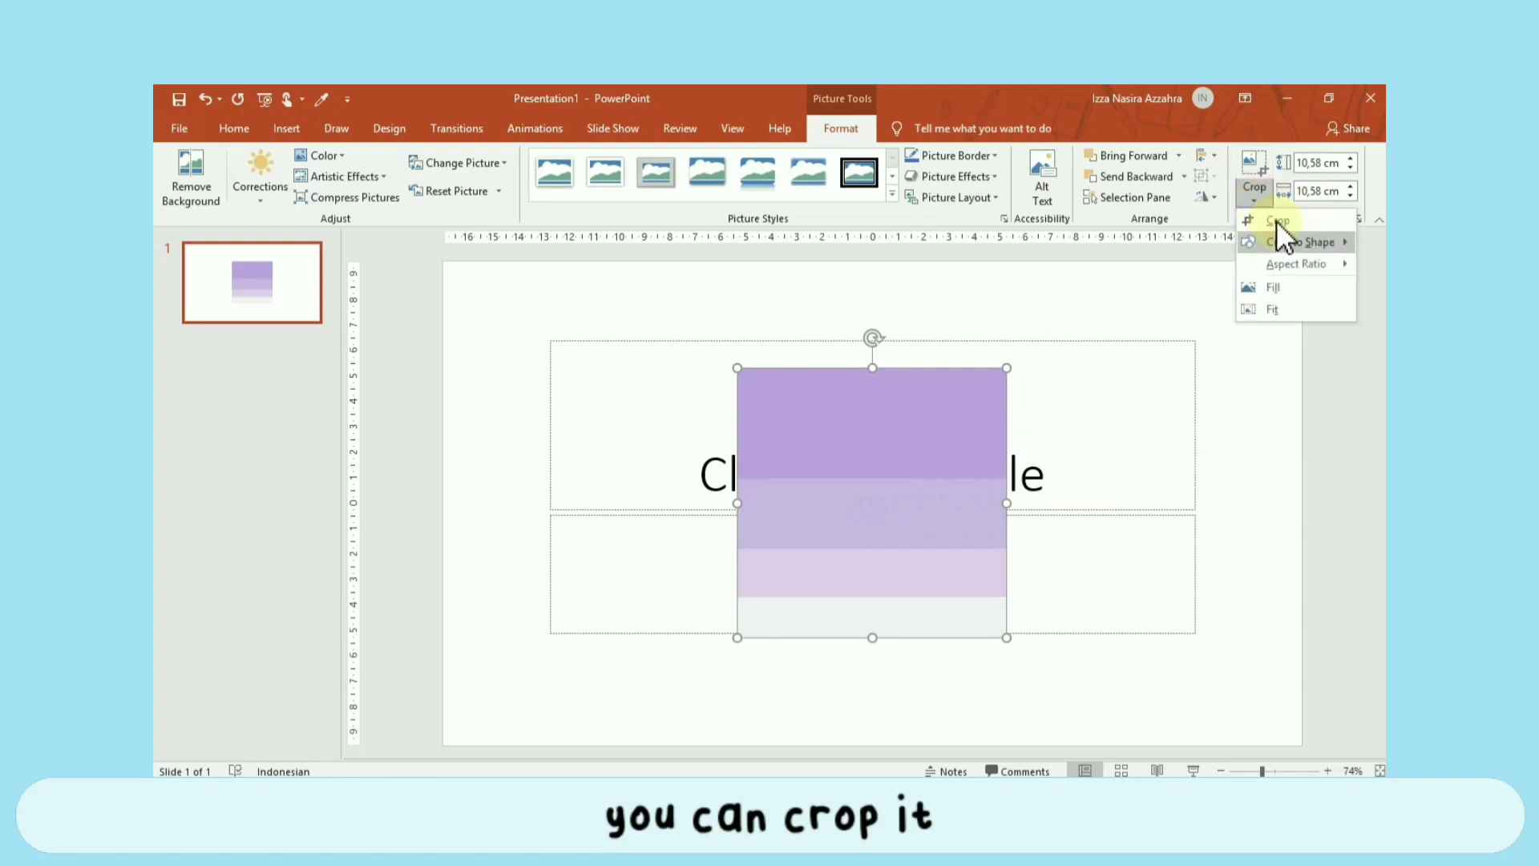
{"action": "left_click", "coordinate": [1277, 220]}
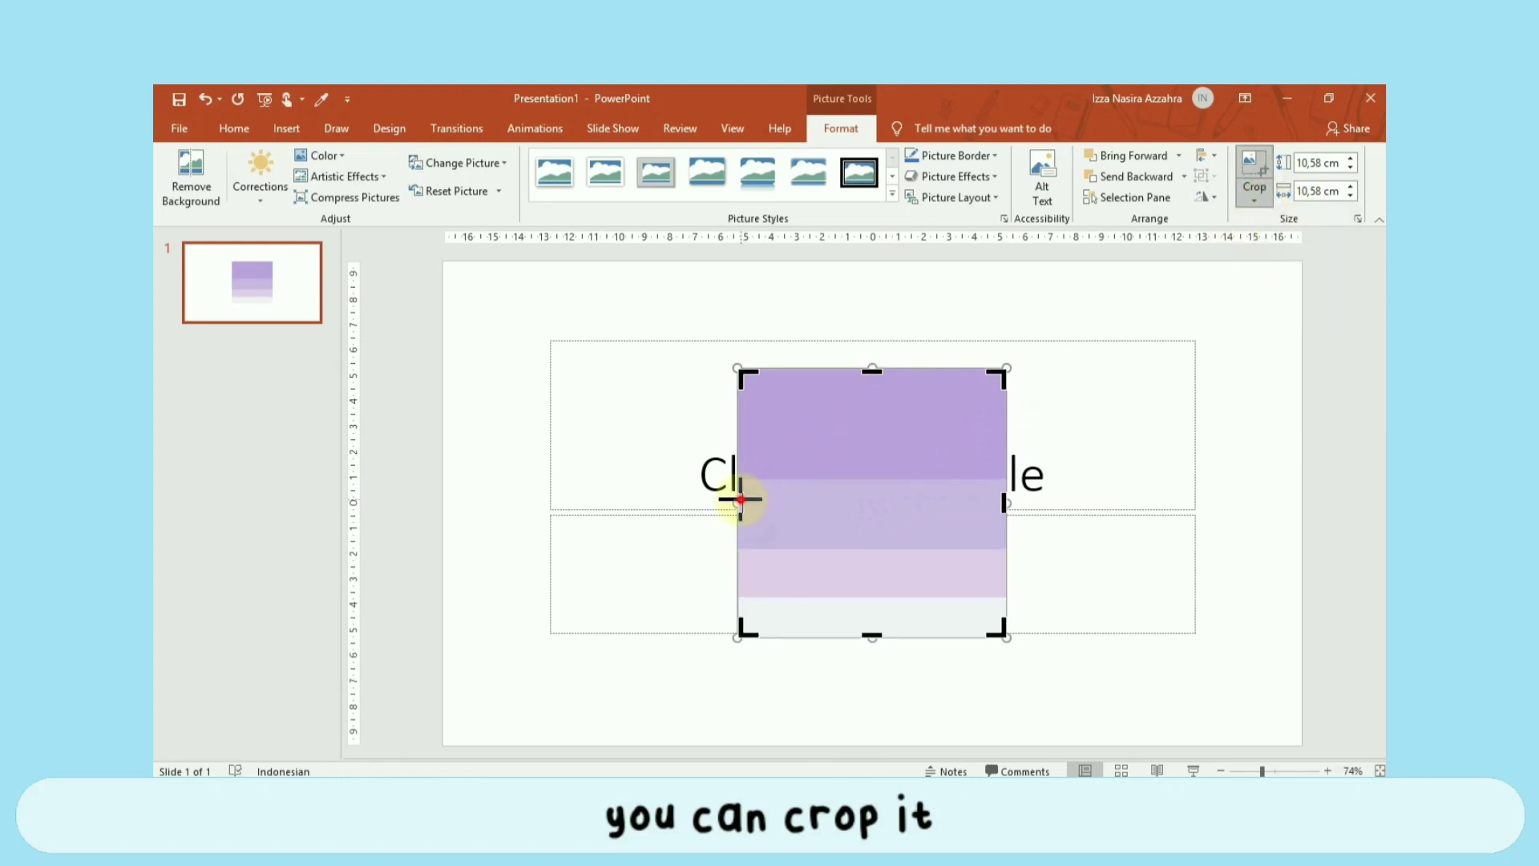
{"action": "left_click_drag", "start_coordinate": [741, 500], "coordinate": [943, 495]}
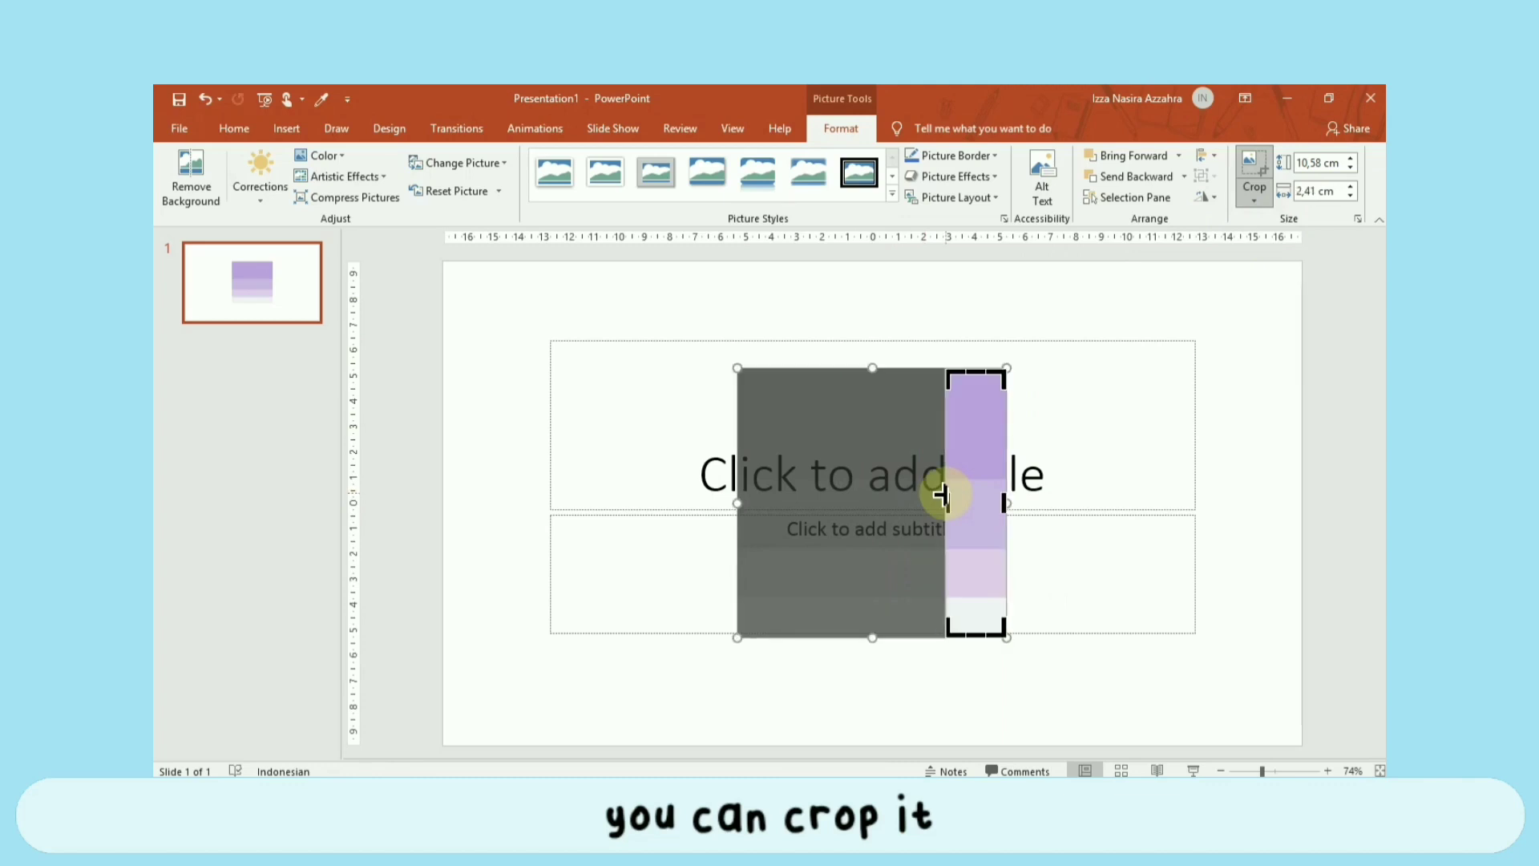
{"action": "left_click", "coordinate": [1252, 165]}
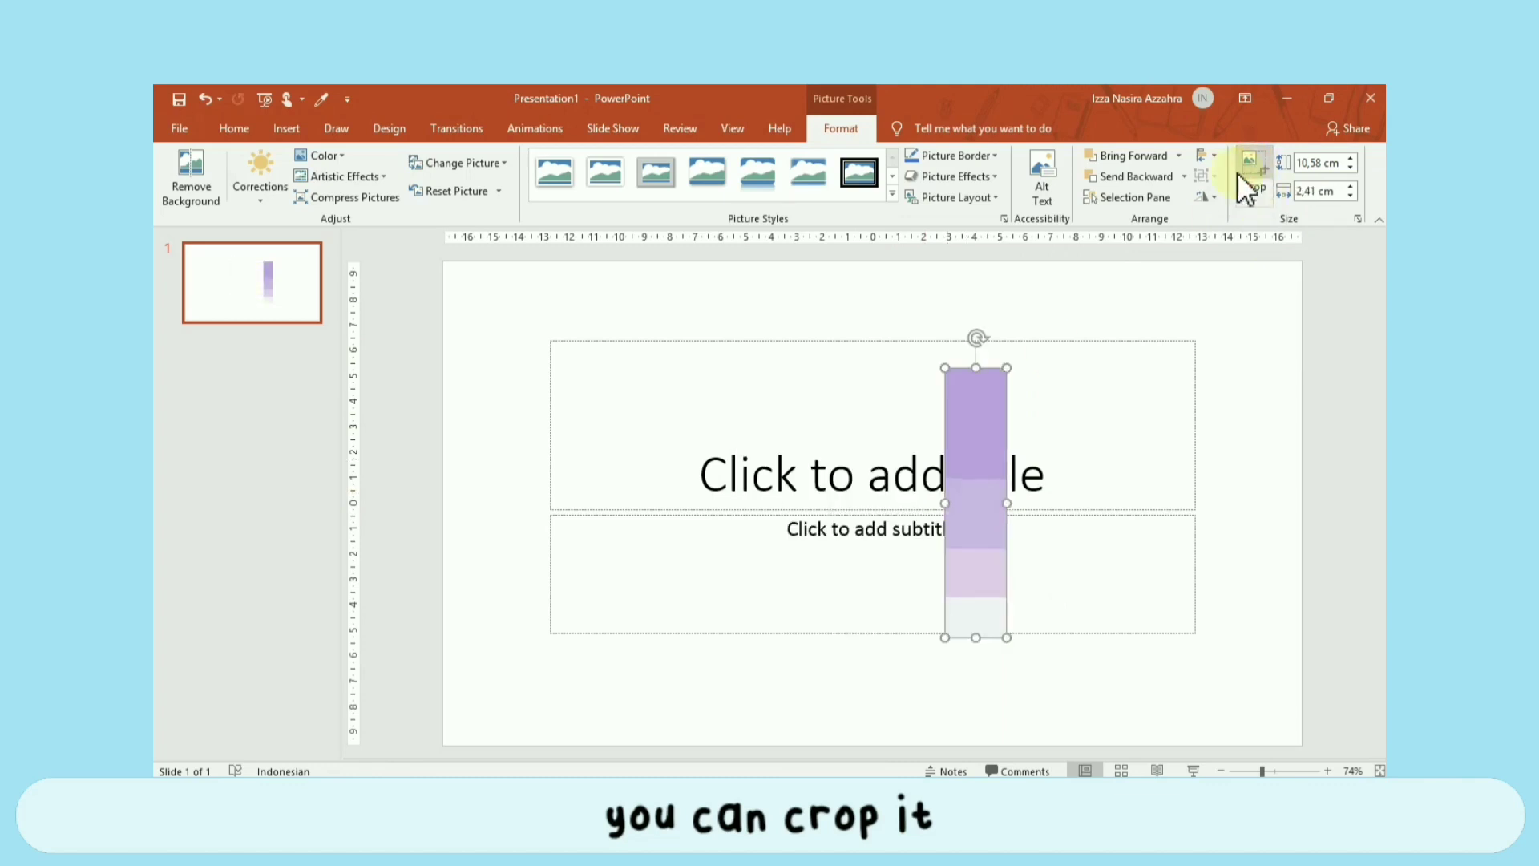
{"action": "left_click_drag", "start_coordinate": [407, 337], "coordinate": [387, 303]}
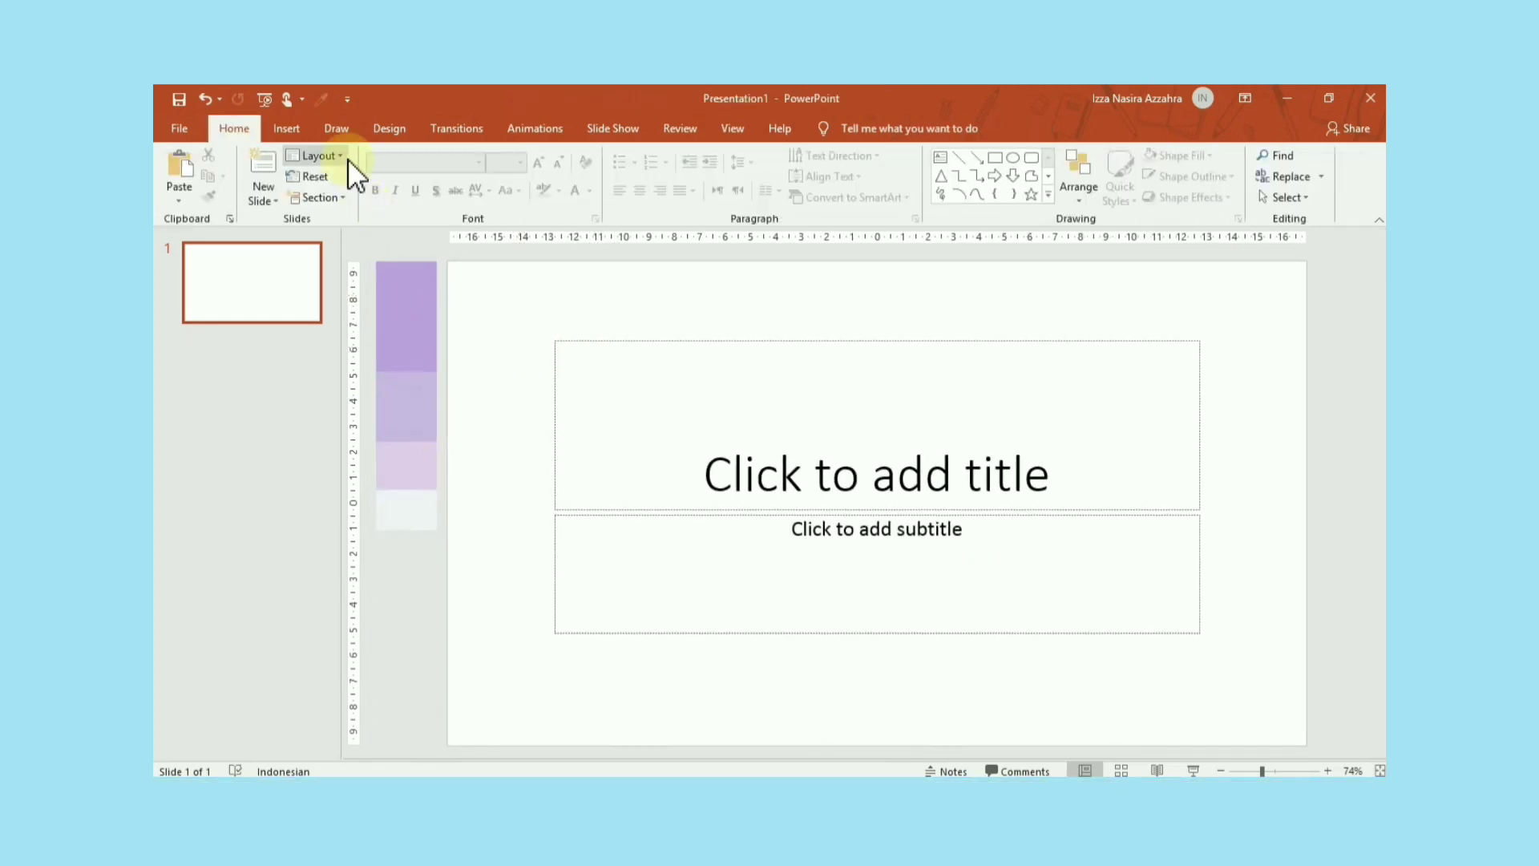
- Switch the slide to the Blank layout and draw a rounded rectangle near its top-left
{"action": "left_click", "coordinate": [343, 156]}
{"action": "left_click", "coordinate": [343, 393]}
{"action": "left_click", "coordinate": [1030, 157]}
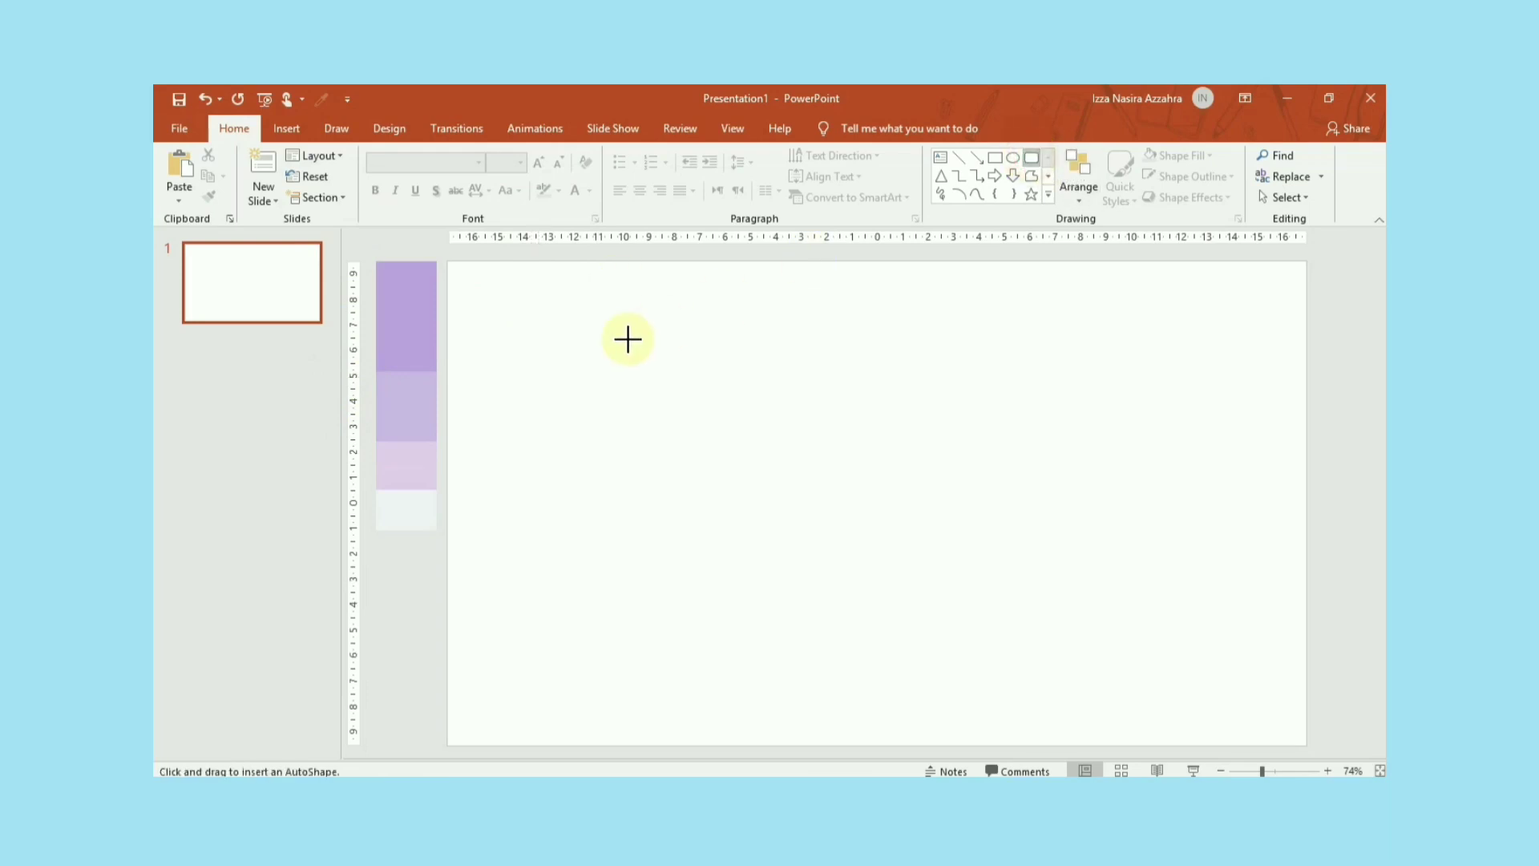
{"action": "left_click_drag", "start_coordinate": [503, 296], "coordinate": [691, 424]}
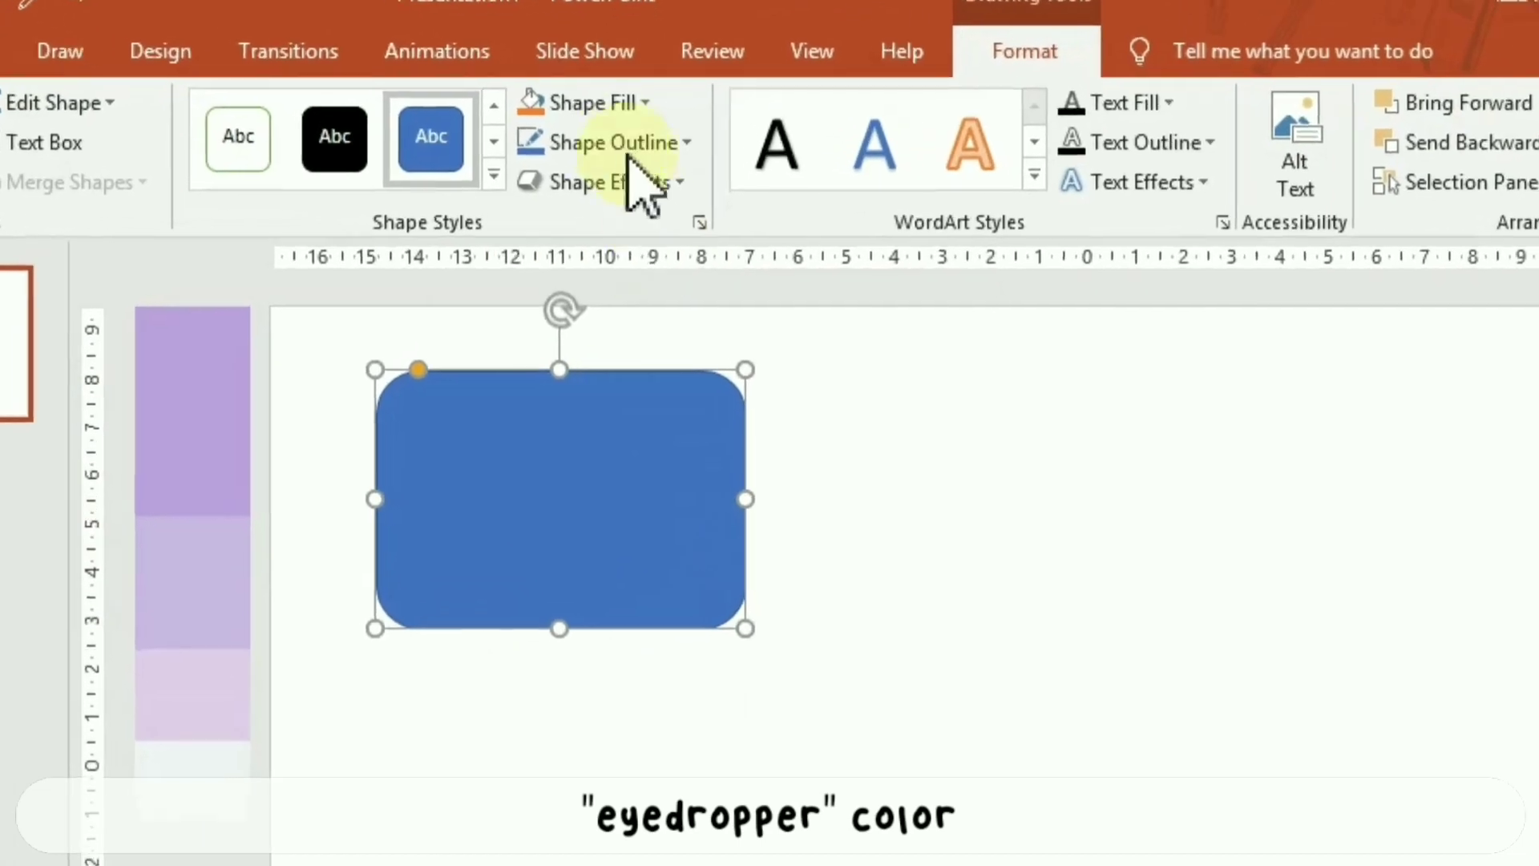
- Fill the rounded rectangle with the strip's top purple using the eyedropper and remove its outline
{"action": "left_click", "coordinate": [613, 95]}
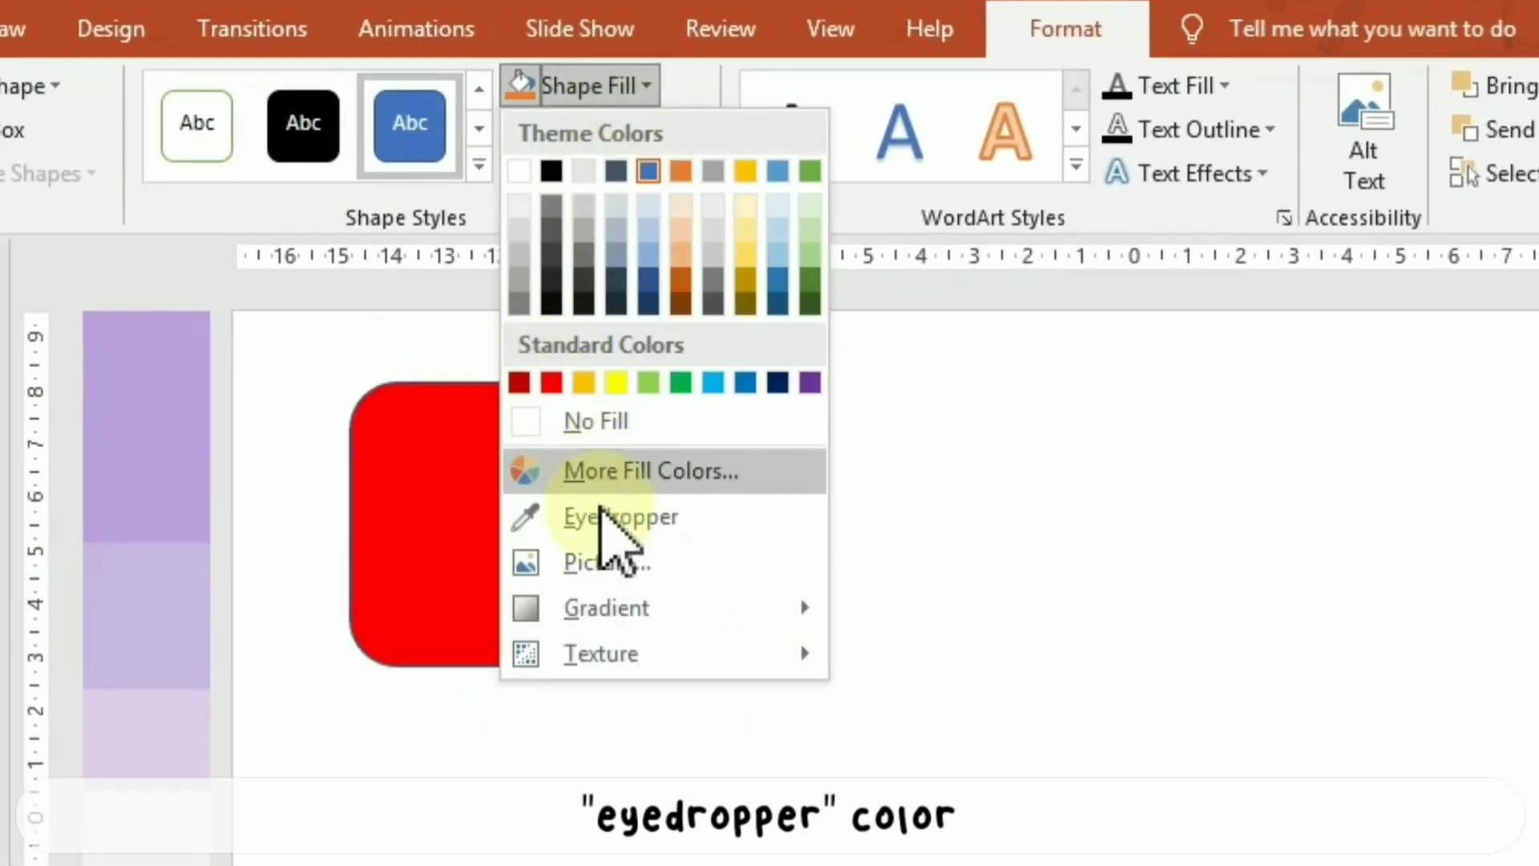
{"action": "left_click", "coordinate": [600, 517]}
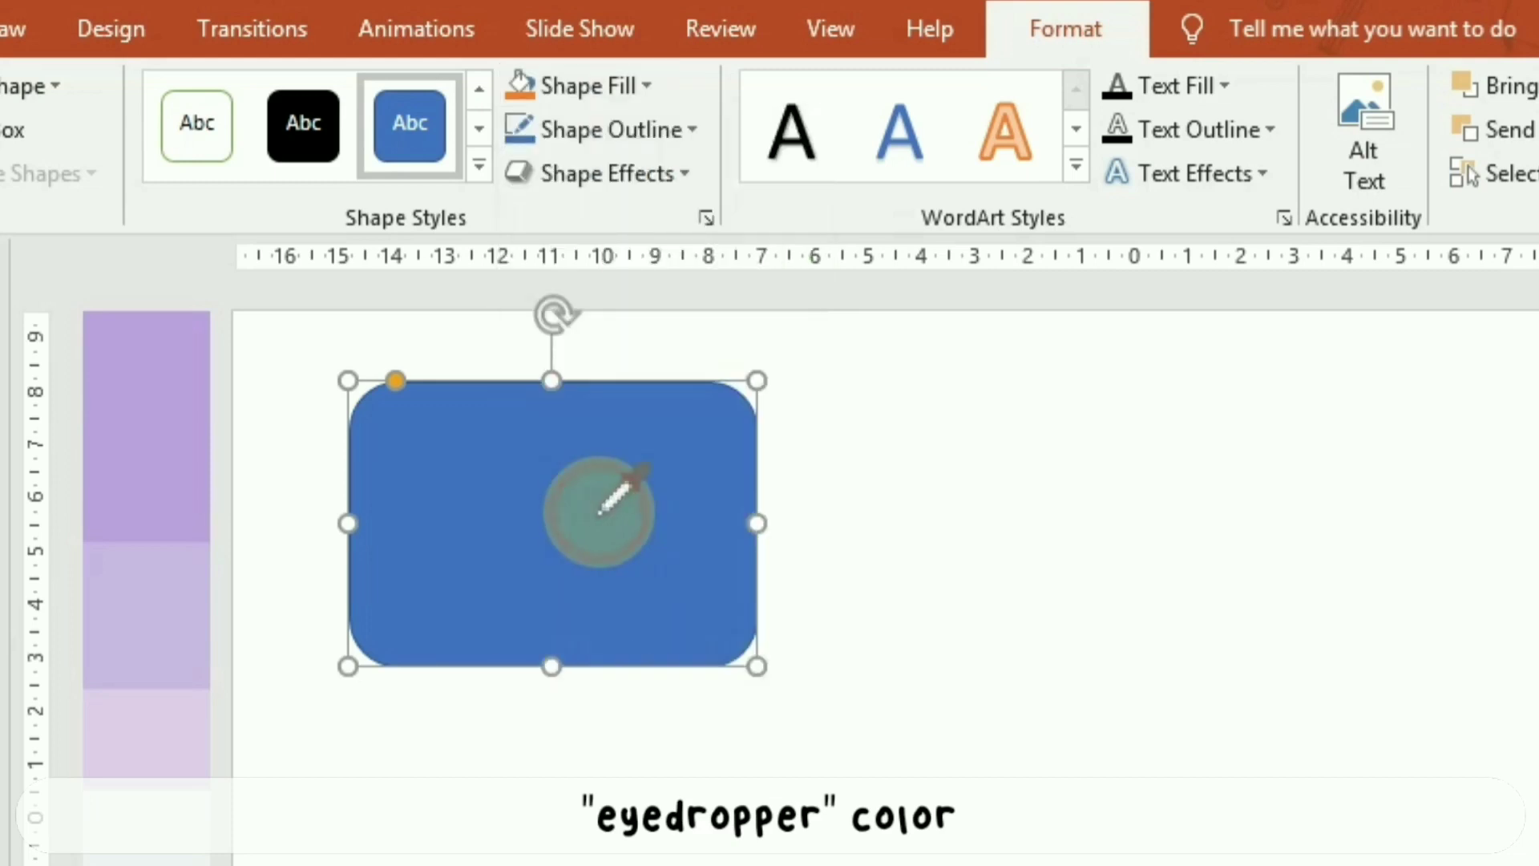
{"action": "left_click", "coordinate": [171, 411]}
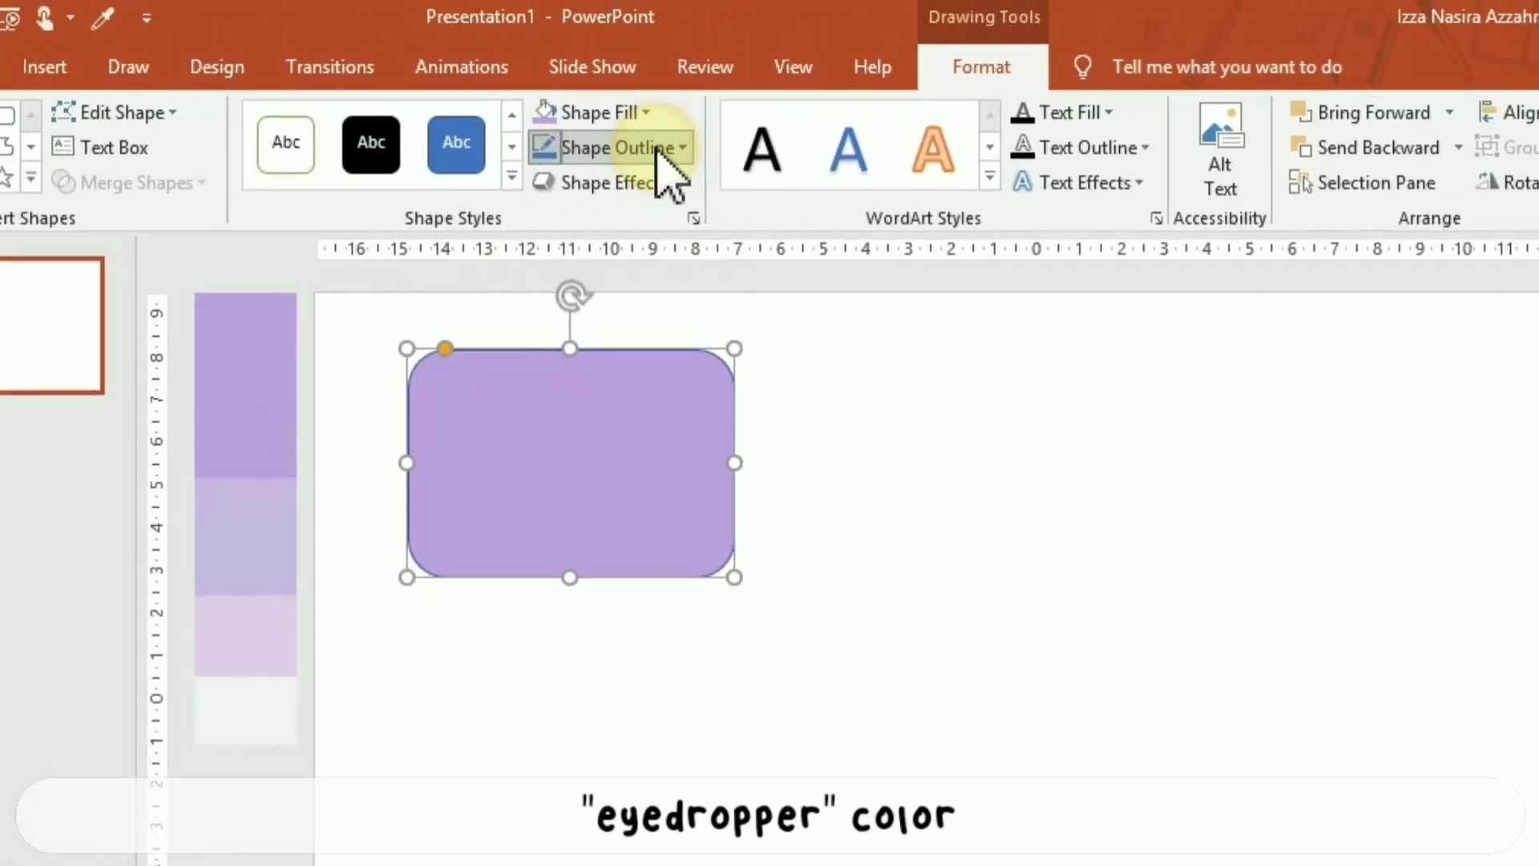
{"action": "left_click", "coordinate": [642, 131]}
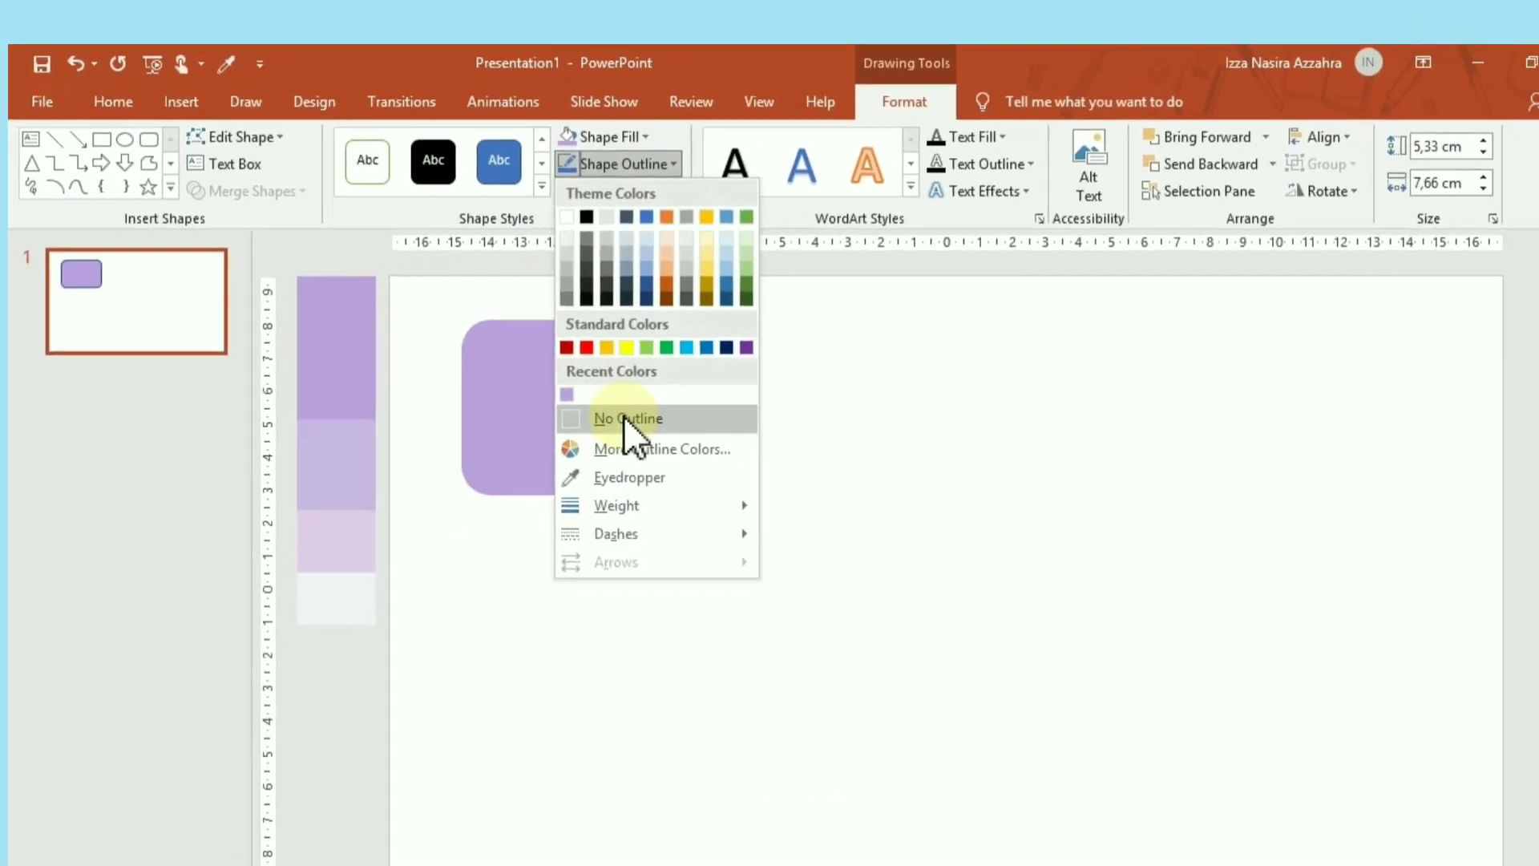
{"action": "left_click", "coordinate": [623, 415]}
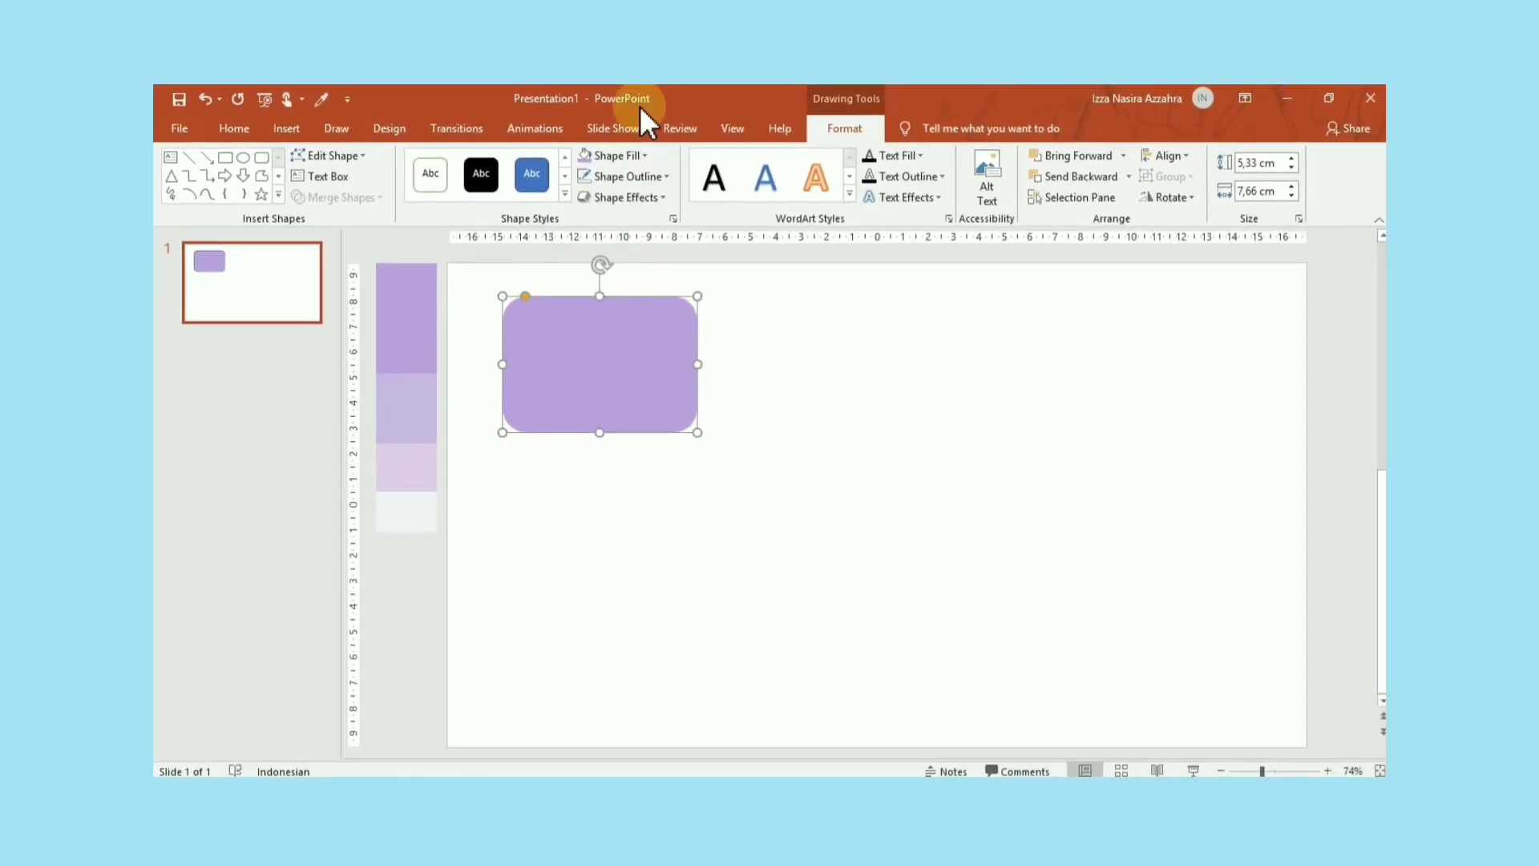
- Draw a circle overlapping the rounded rectangle's bottom edge
{"action": "left_click", "coordinate": [736, 309]}
{"action": "left_click", "coordinate": [231, 128]}
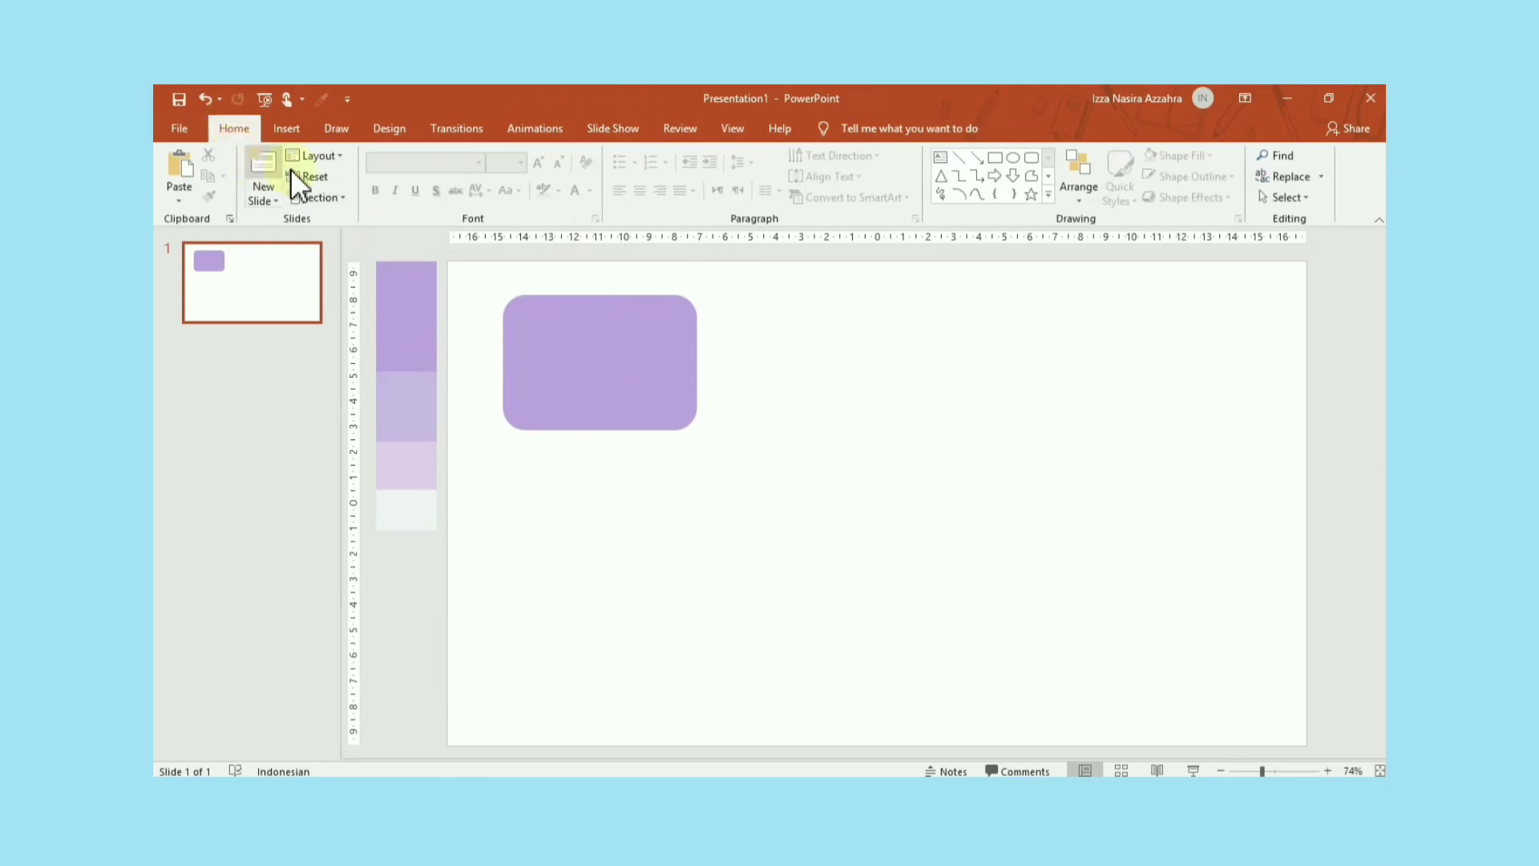
{"action": "left_click", "coordinate": [1010, 158]}
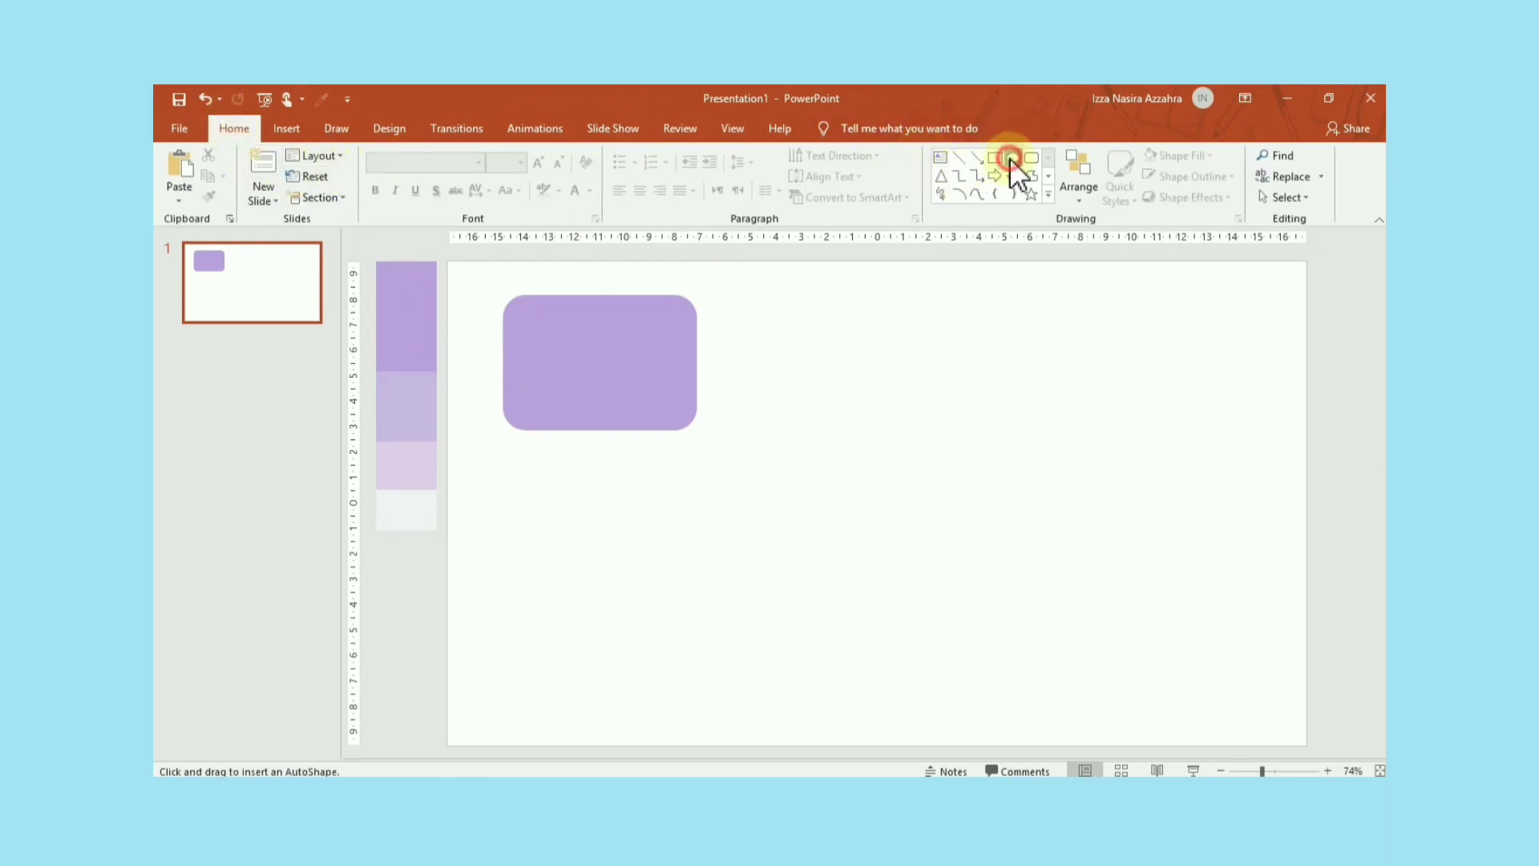
{"action": "mouse_move", "coordinate": [573, 384]}
{"action": "left_mouse_down"}
{"action": "mouse_move", "coordinate": [651, 467]}
{"action": "mouse_move", "coordinate": [614, 439]}
{"action": "left_mouse_up"}
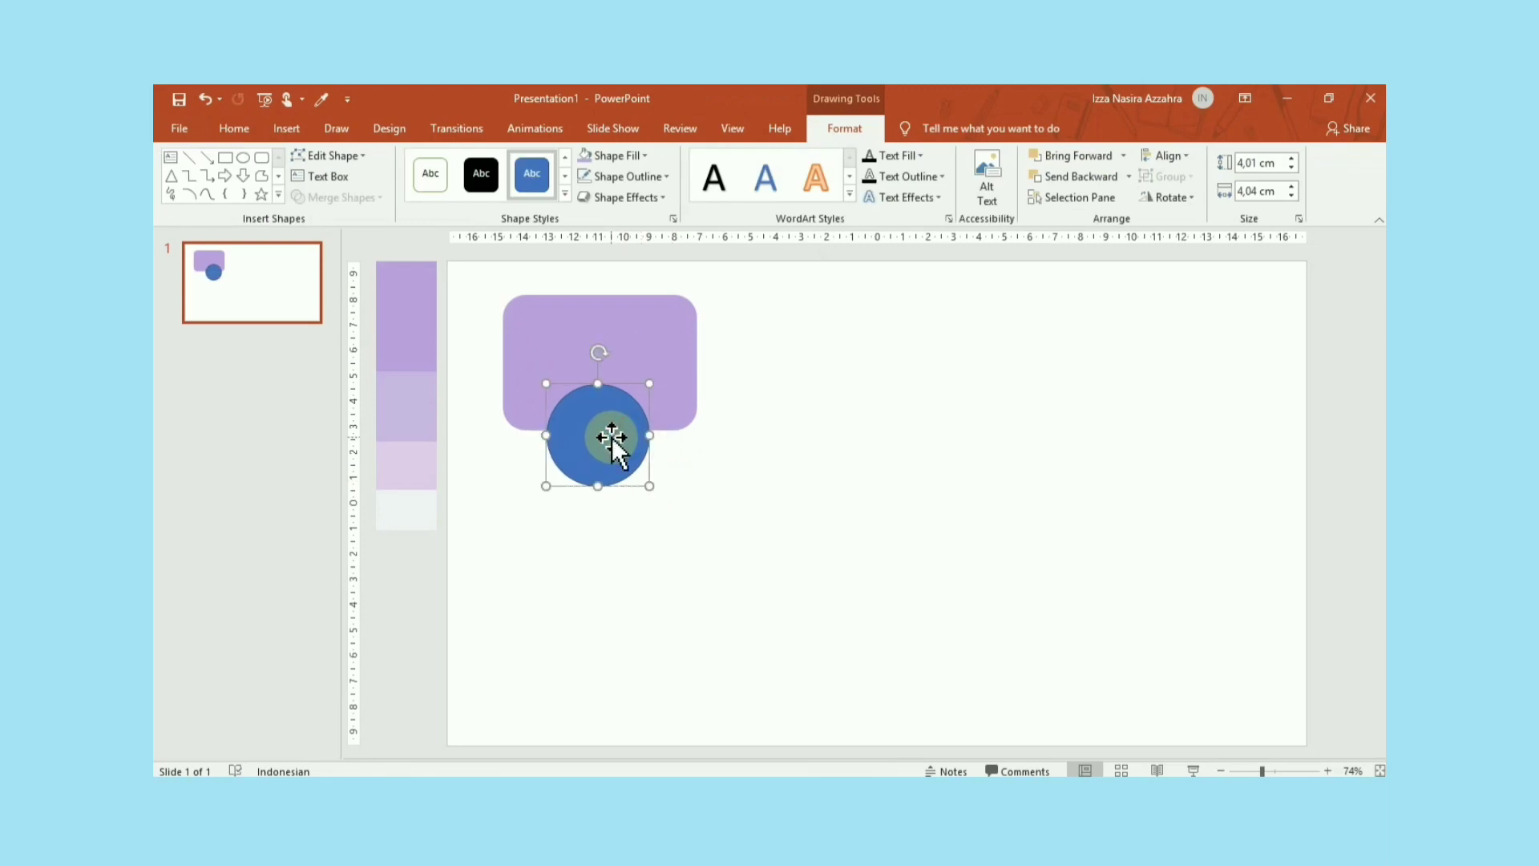
- Fill the circle with the strip's light purple, remove its outline, and move it right of the rectangle
{"action": "left_click", "coordinate": [617, 156]}
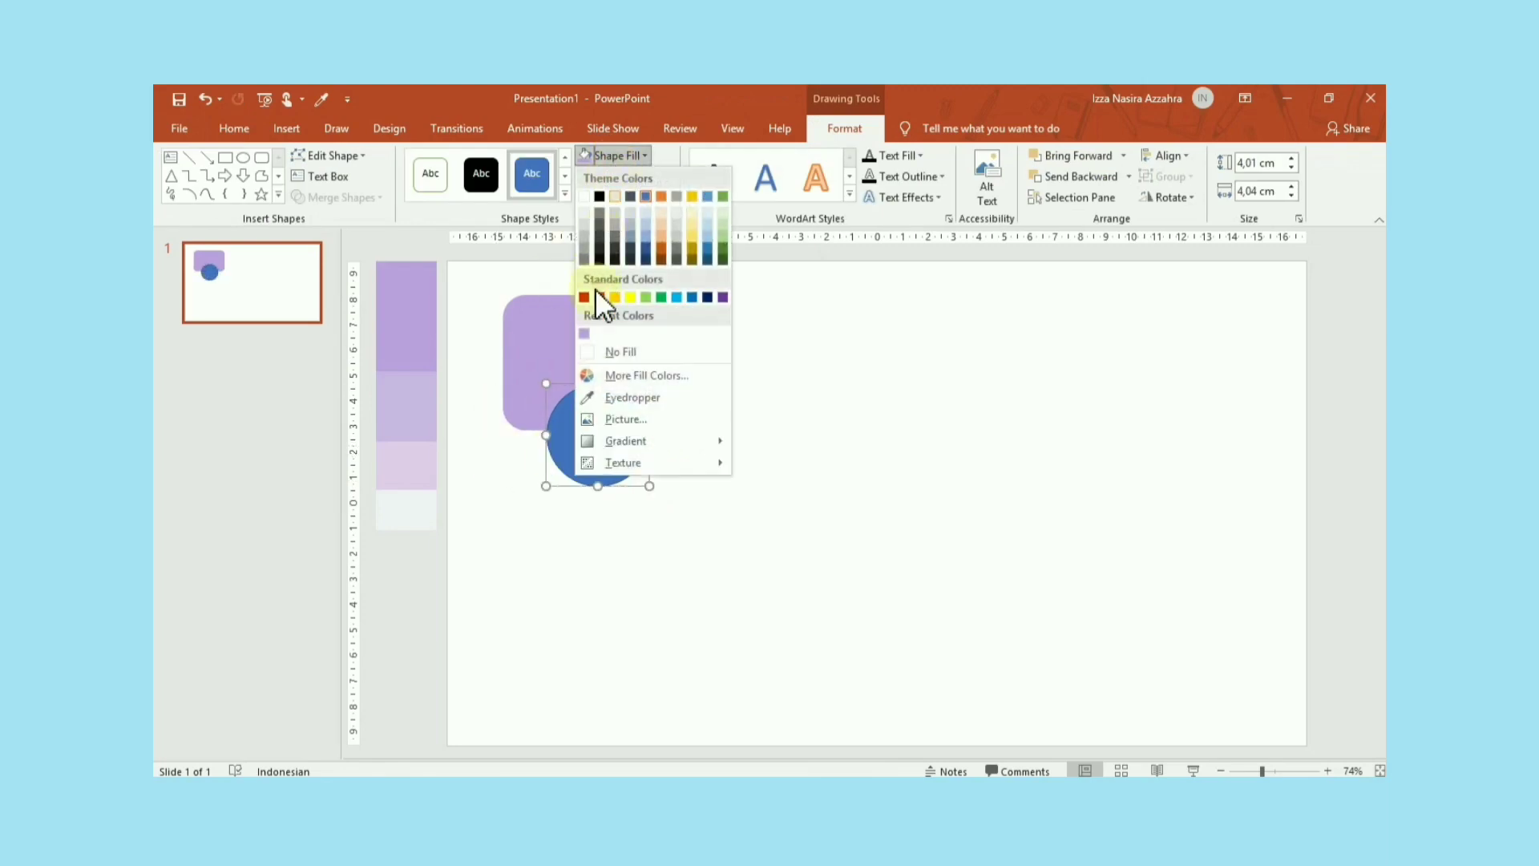
{"action": "left_click", "coordinate": [608, 394]}
{"action": "left_click", "coordinate": [393, 416]}
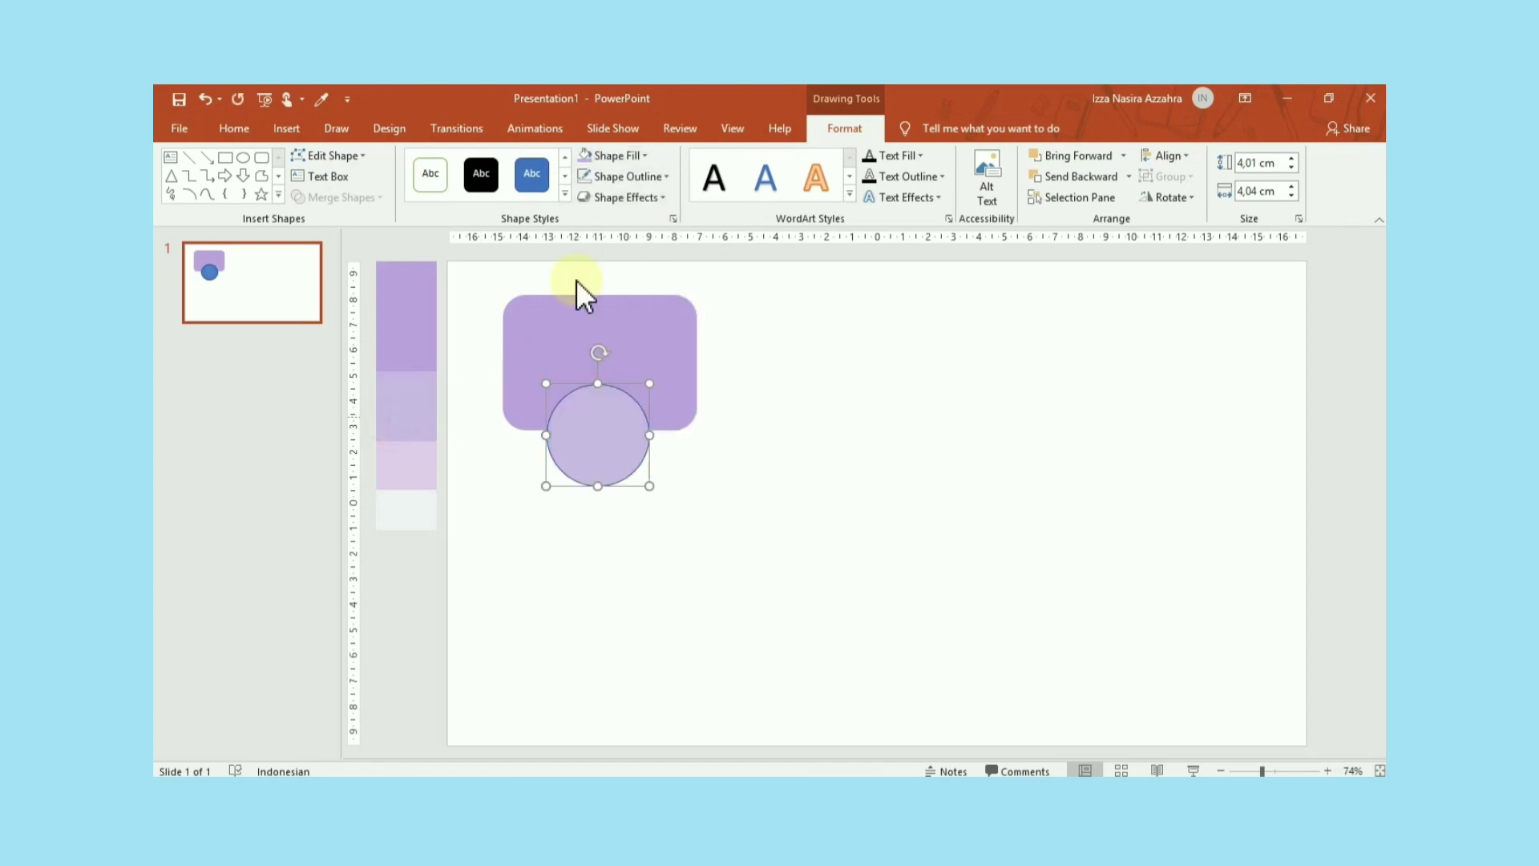
{"action": "left_click", "coordinate": [642, 178]}
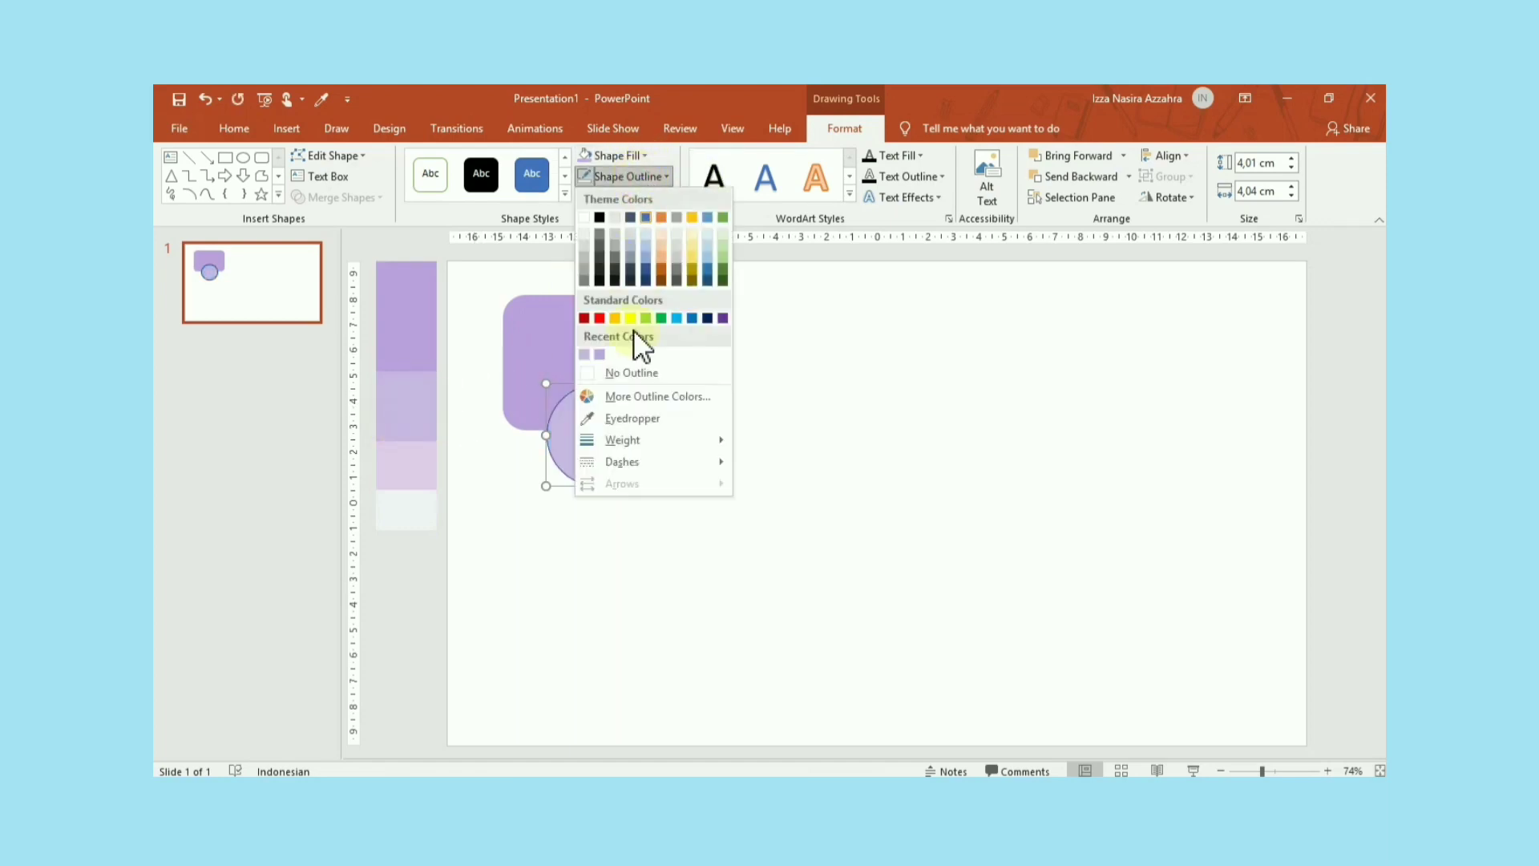
{"action": "left_click", "coordinate": [629, 372]}
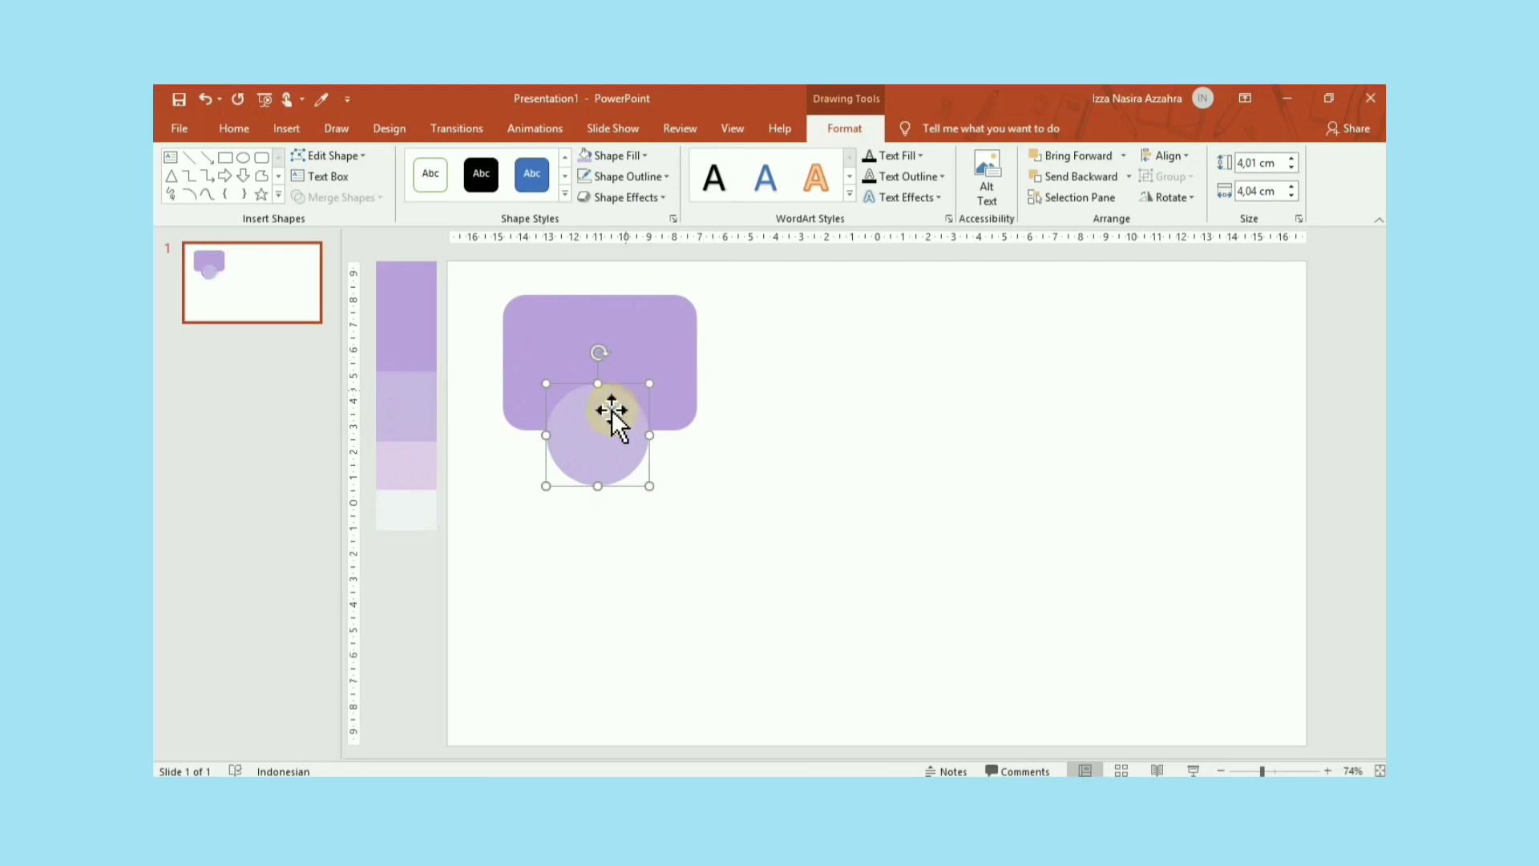
{"action": "left_click_drag", "start_coordinate": [599, 436], "coordinate": [793, 358]}
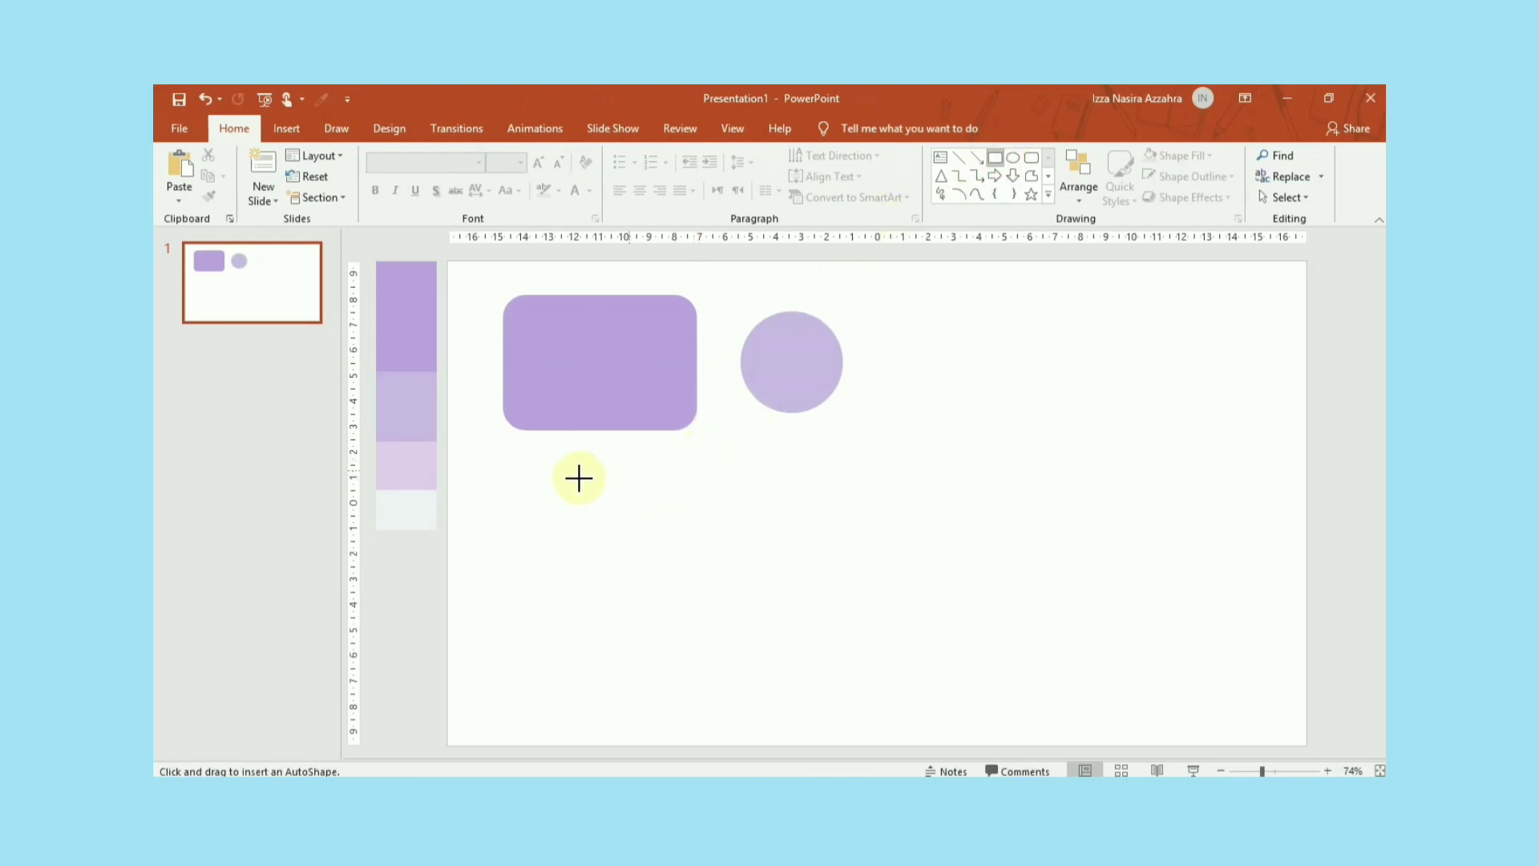
- Draw a rectangle below the rounded rectangle, check the Color Hunt palette, then reselect the rectangle
{"action": "left_click_drag", "start_coordinate": [781, 572], "coordinate": [793, 593]}
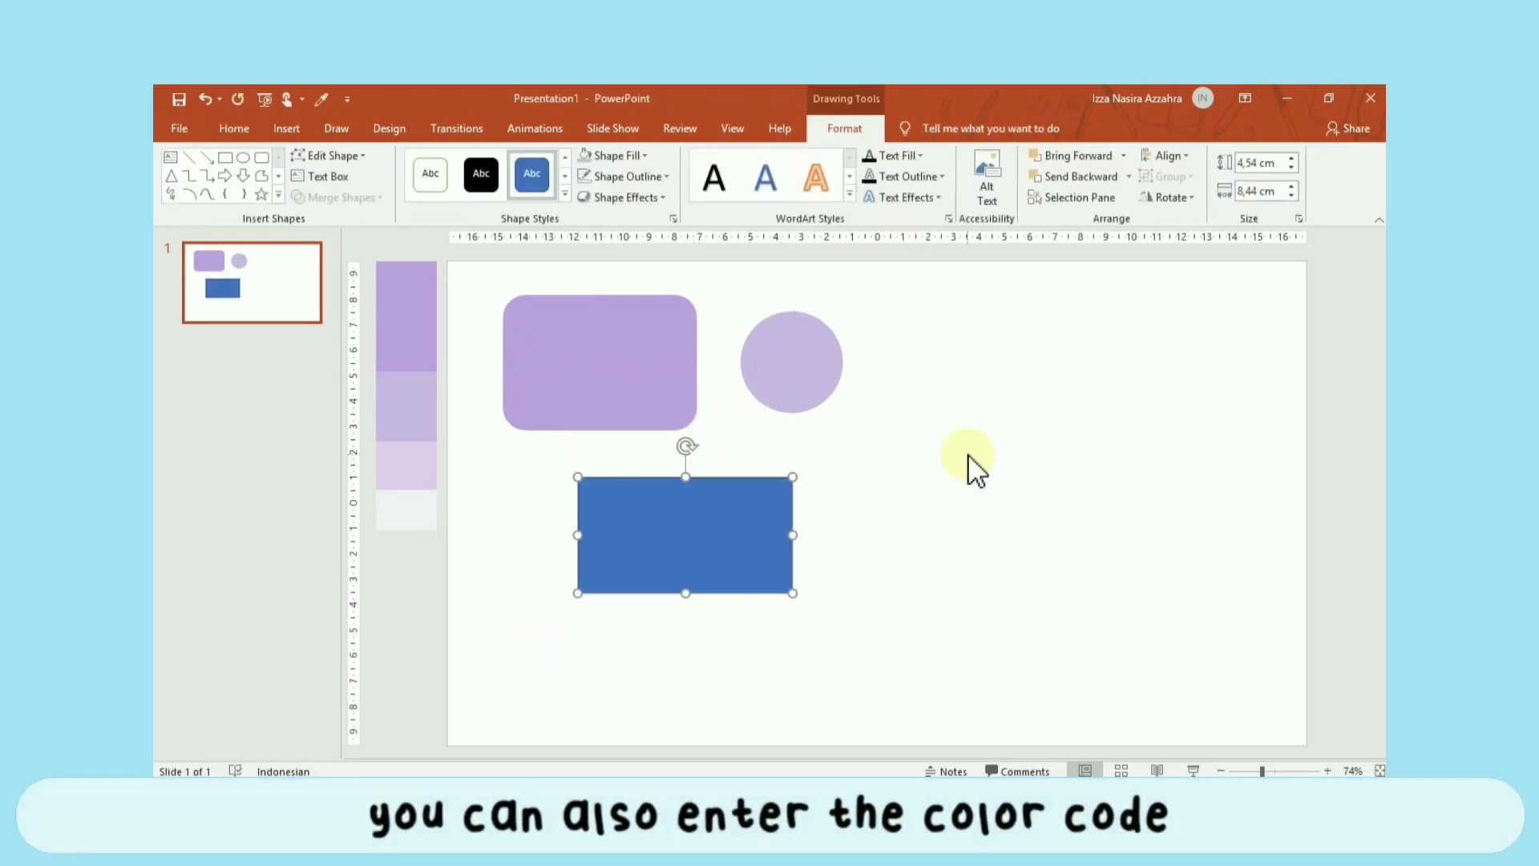
{"action": "left_click", "coordinate": [910, 469]}
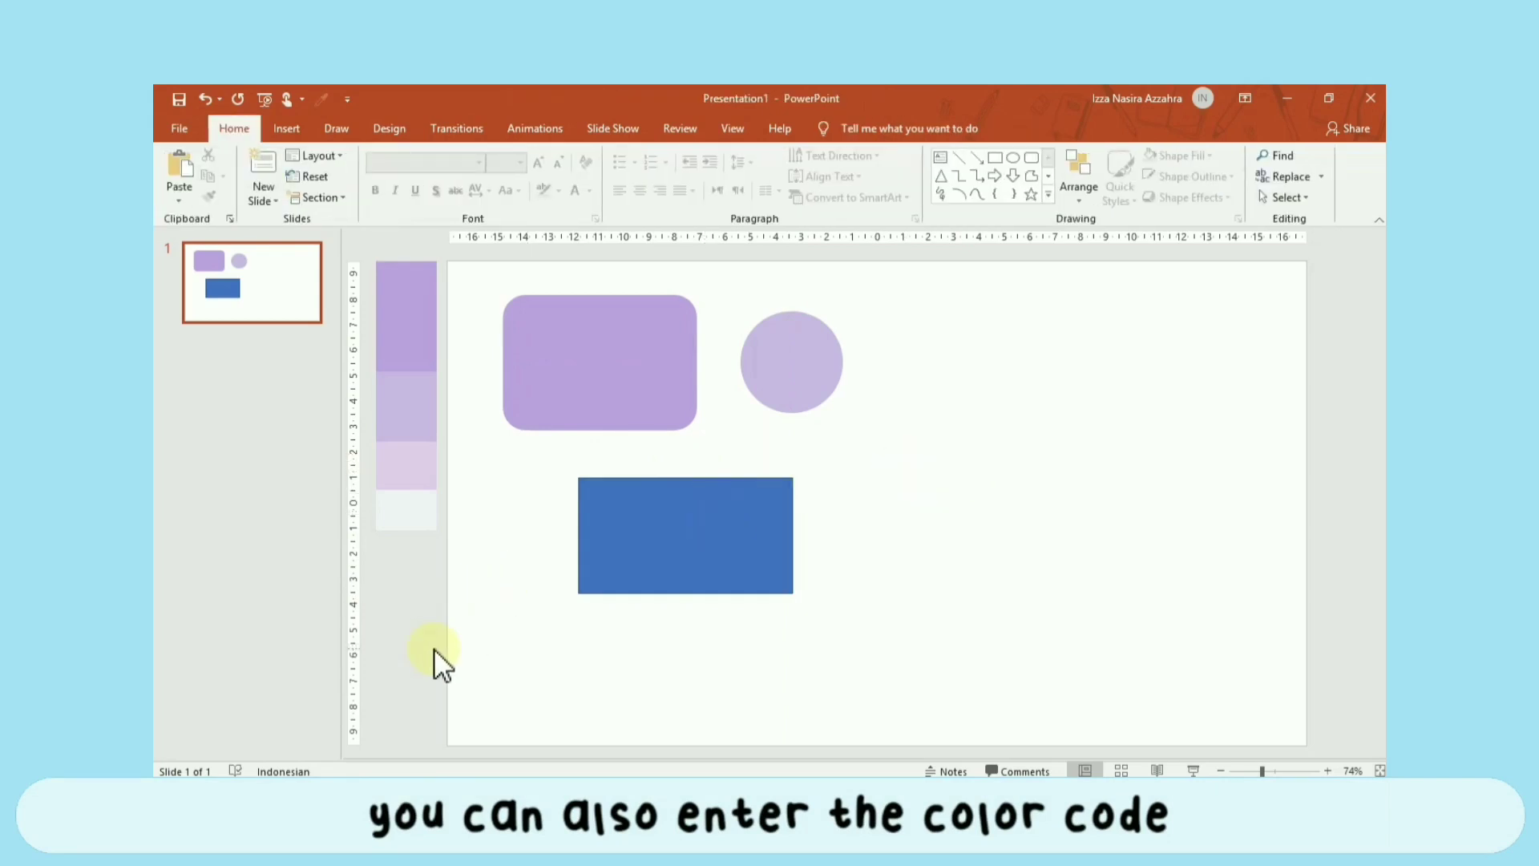
{"action": "left_click", "coordinate": [283, 761]}
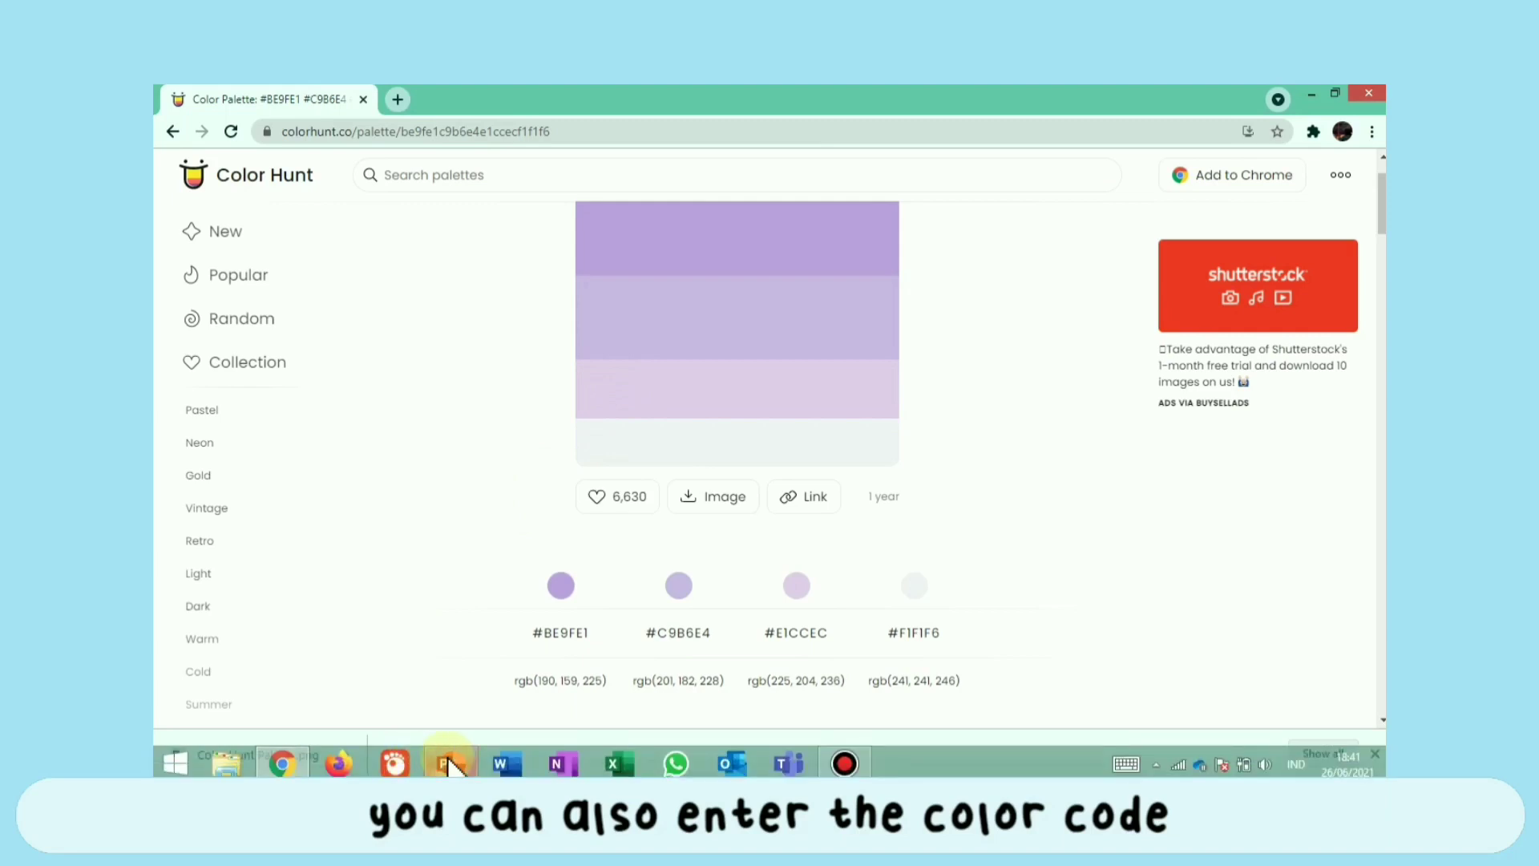
{"action": "left_click", "coordinate": [449, 763]}
{"action": "left_click", "coordinate": [704, 508]}
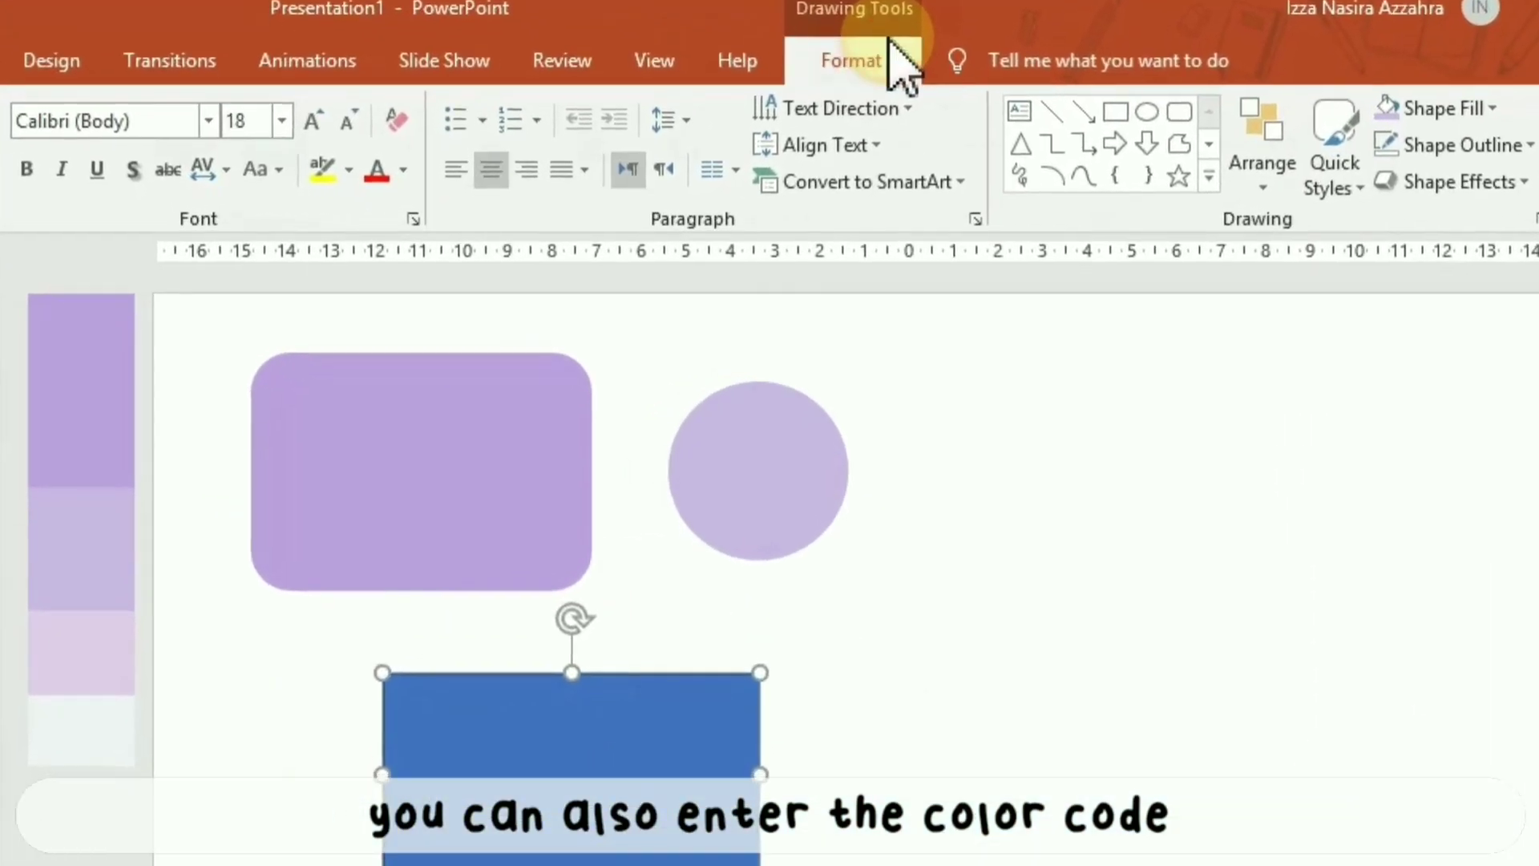
- Replace the lower rectangle's hex fill #4472C4 with the pasted E1CCEC light lavender
{"action": "left_click", "coordinate": [888, 40]}
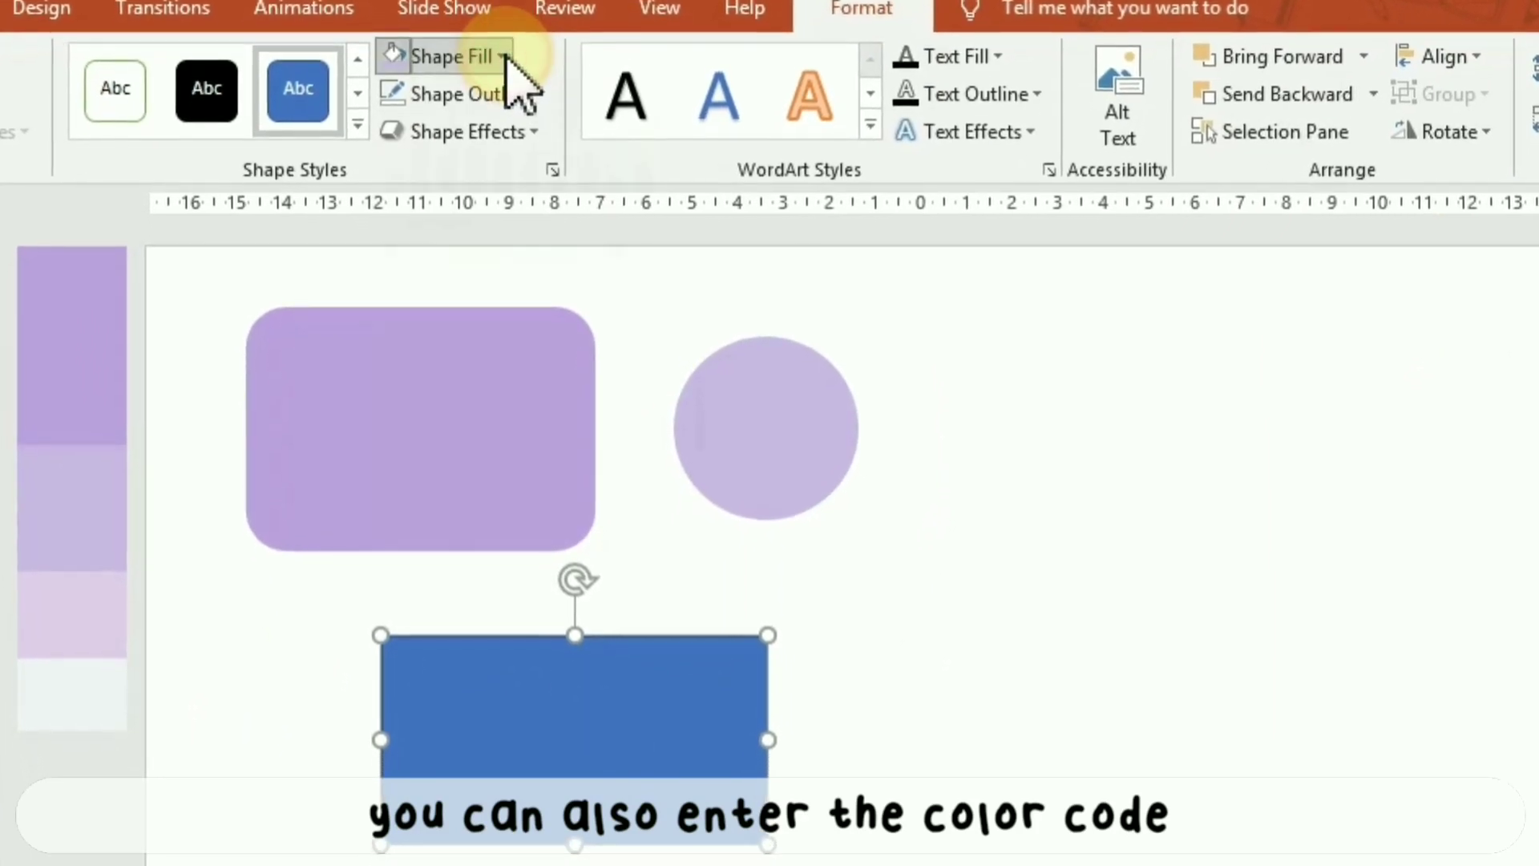
{"action": "left_click", "coordinate": [503, 57]}
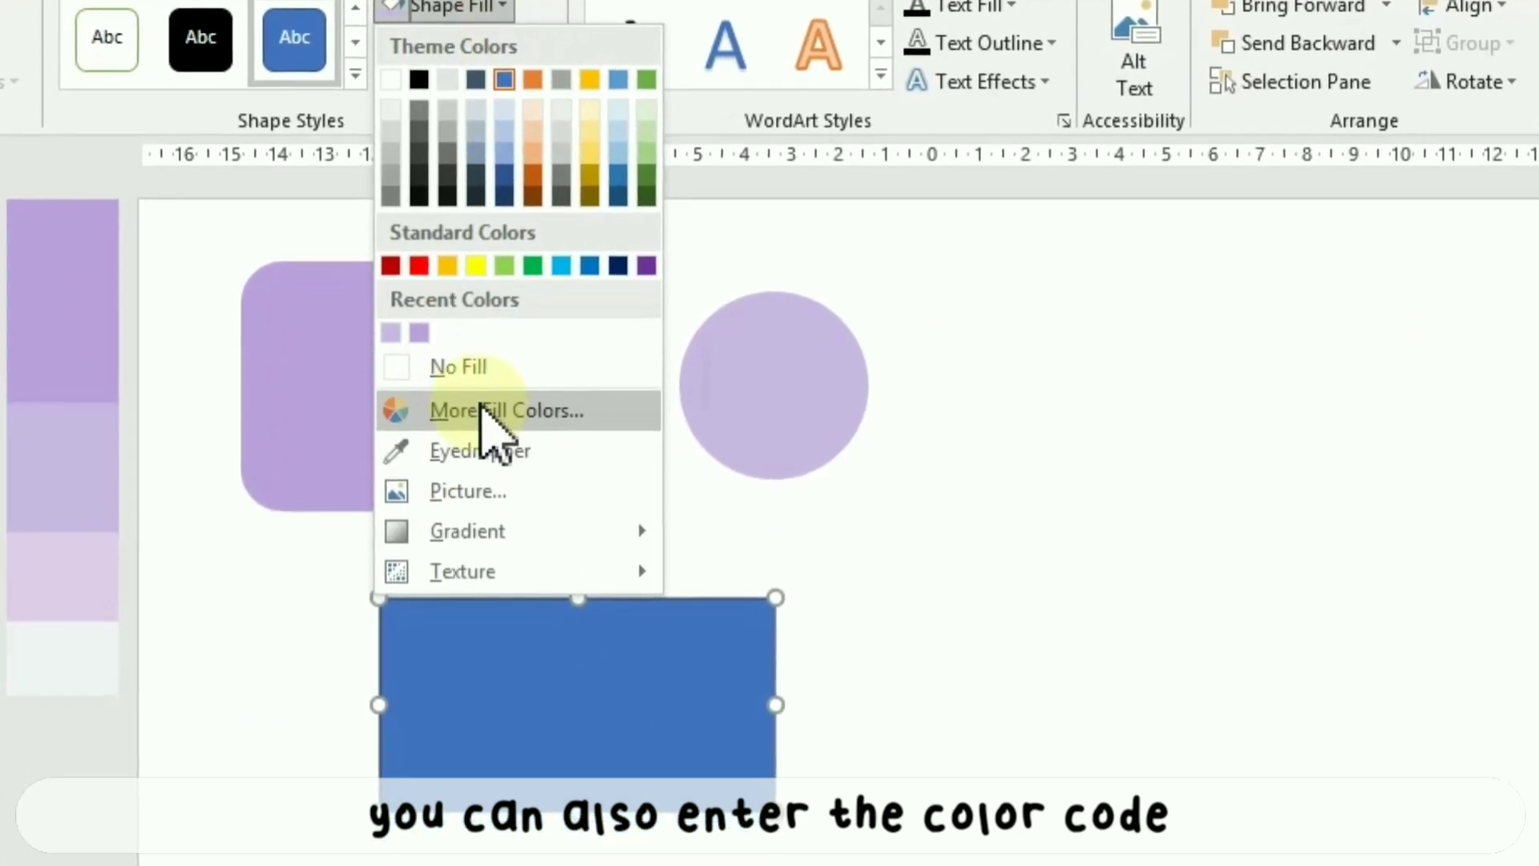
{"action": "left_click", "coordinate": [483, 410]}
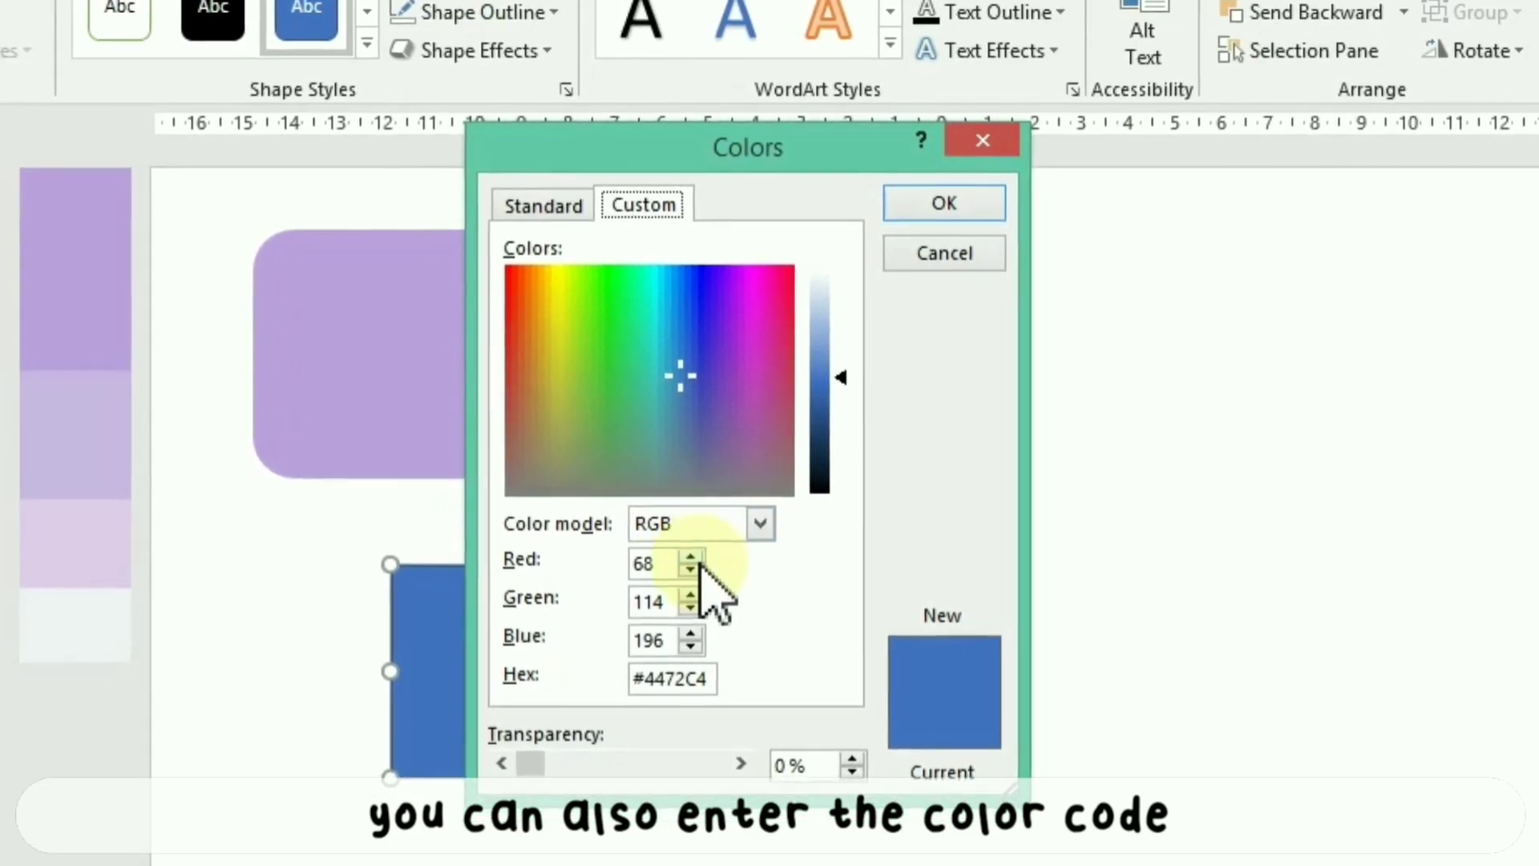
{"action": "left_click", "coordinate": [691, 679]}
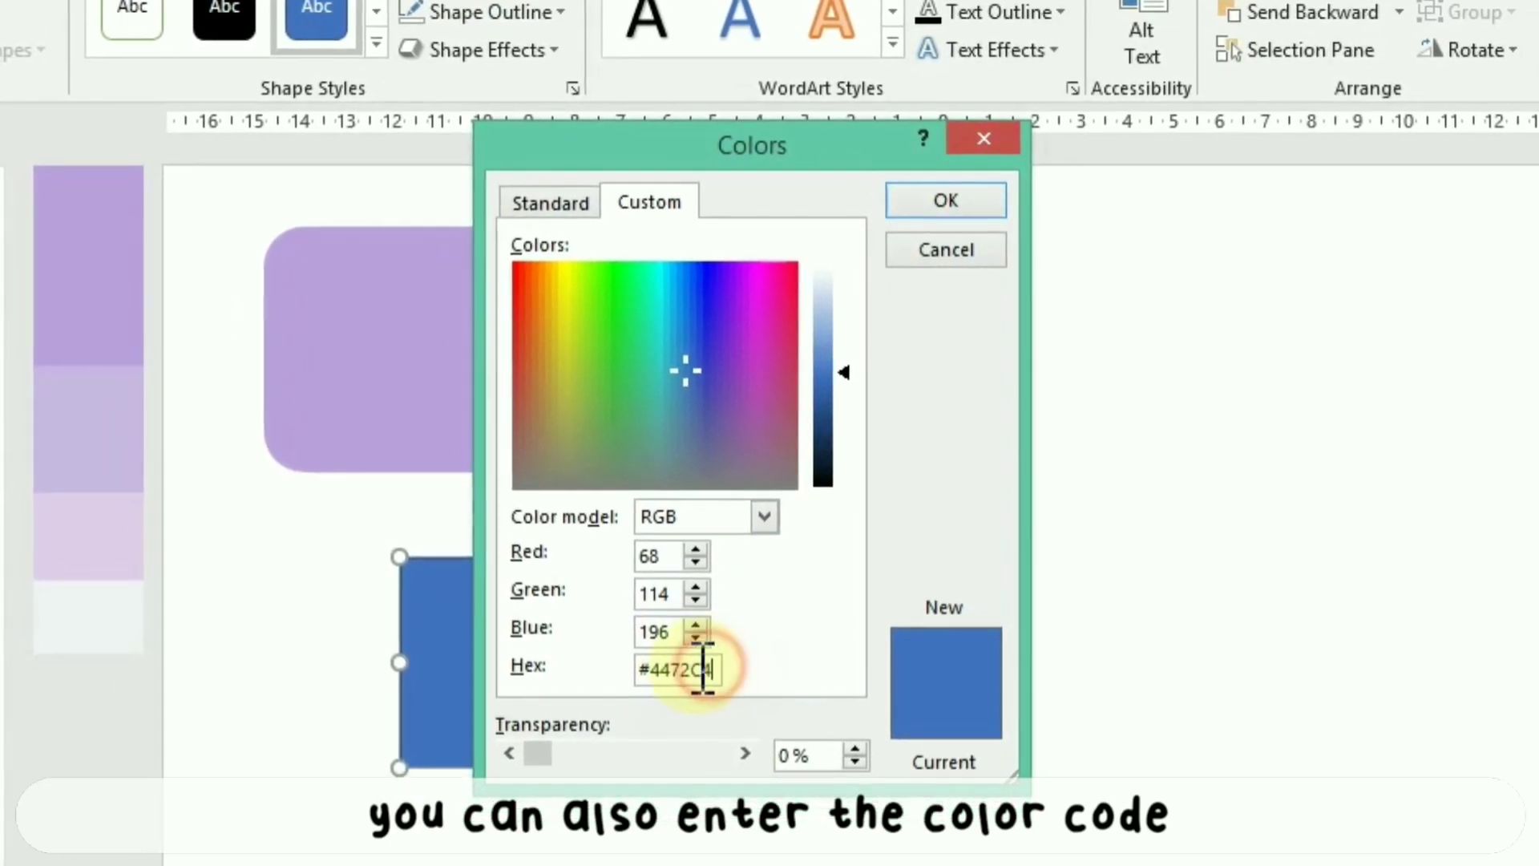
{"action": "left_click_drag", "start_coordinate": [702, 668], "coordinate": [600, 665]}
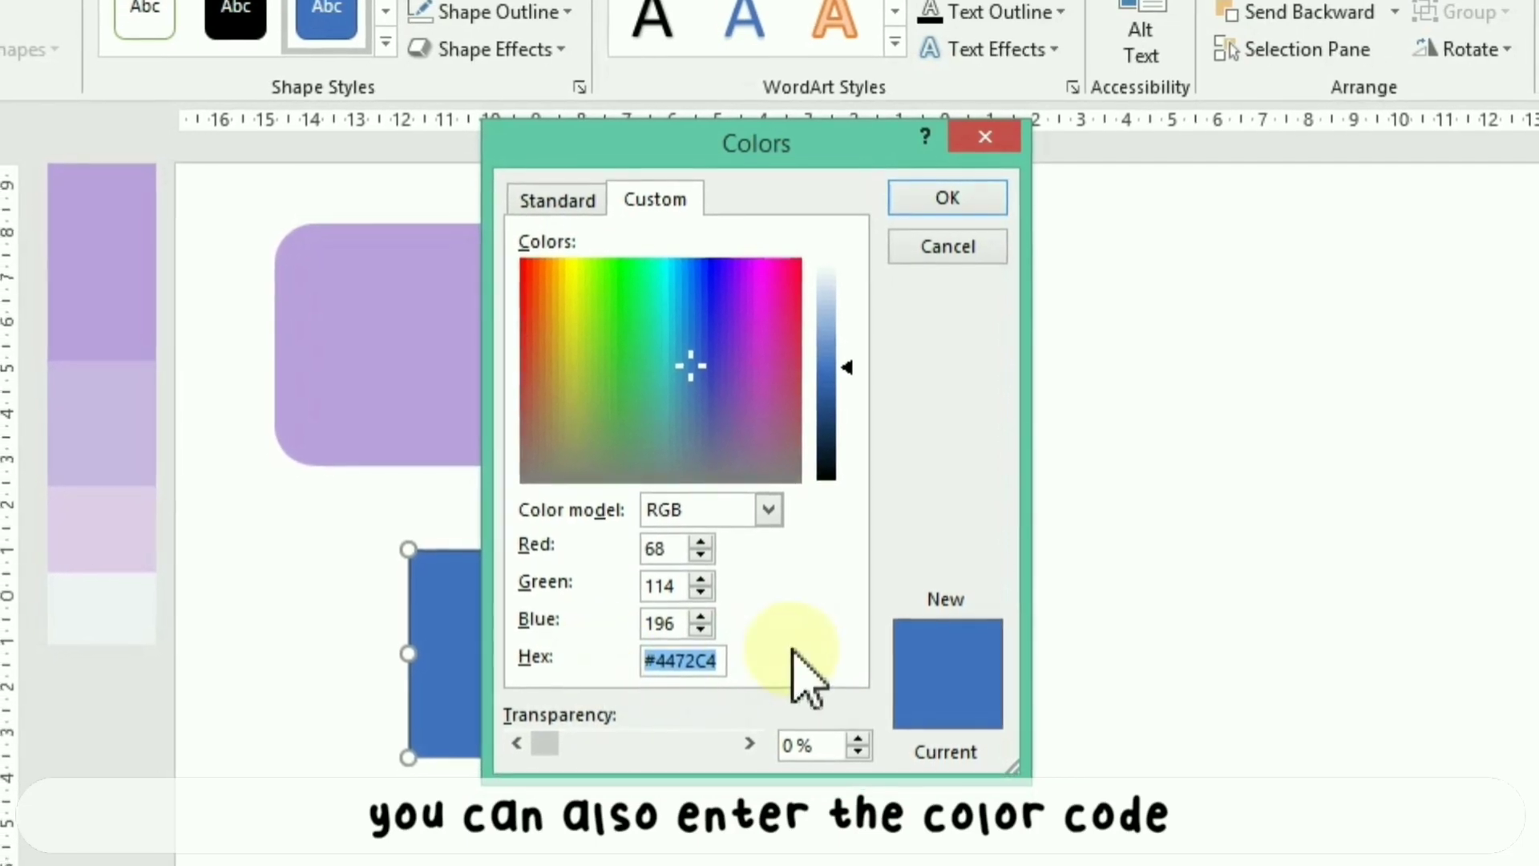
{"action": "key", "text": "BackSpace"}
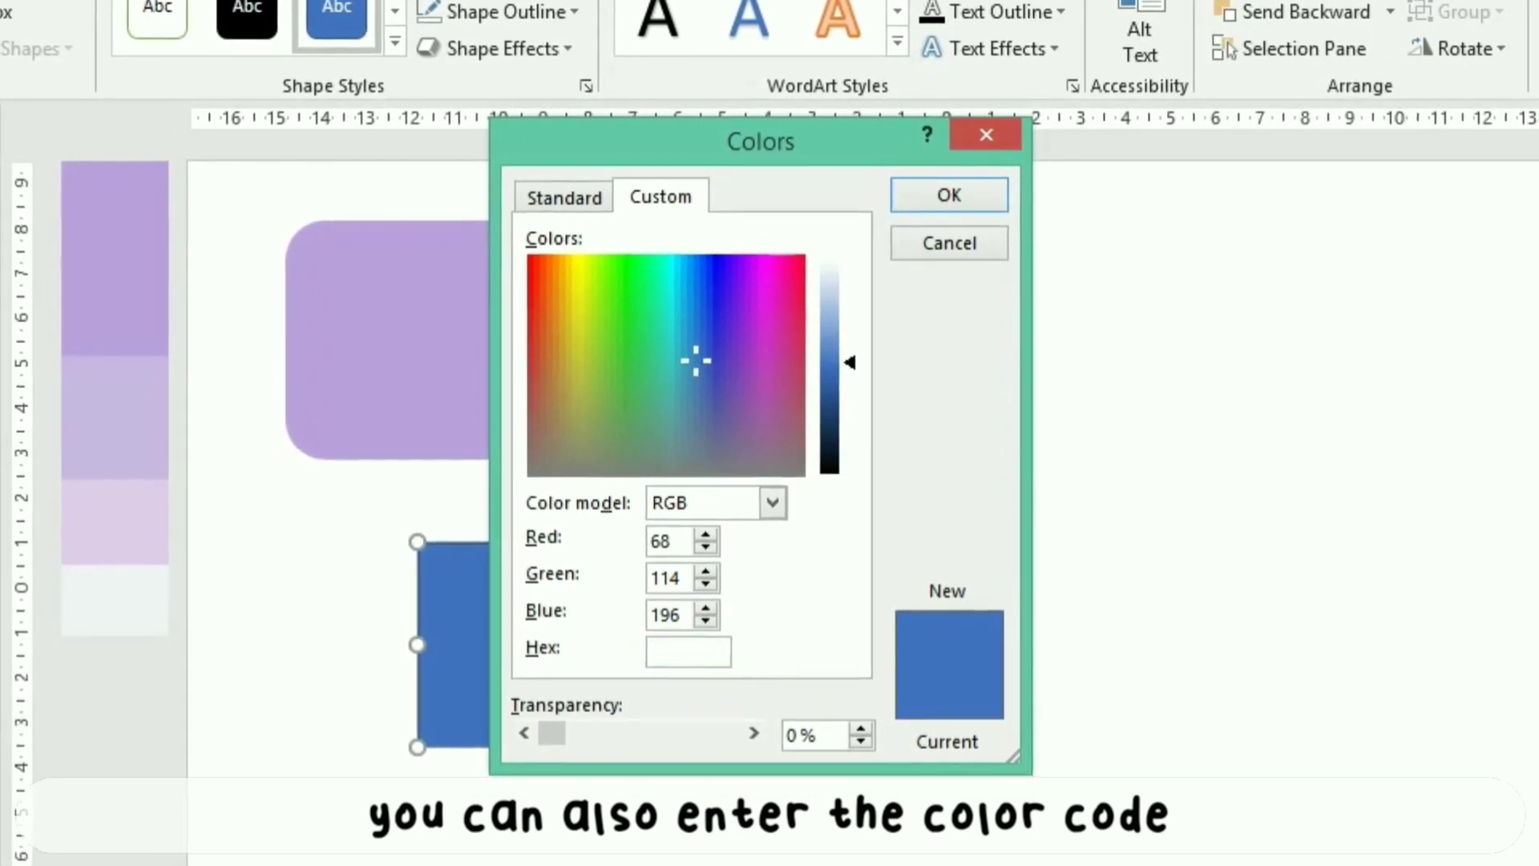
{"action": "right_click", "coordinate": [669, 641]}
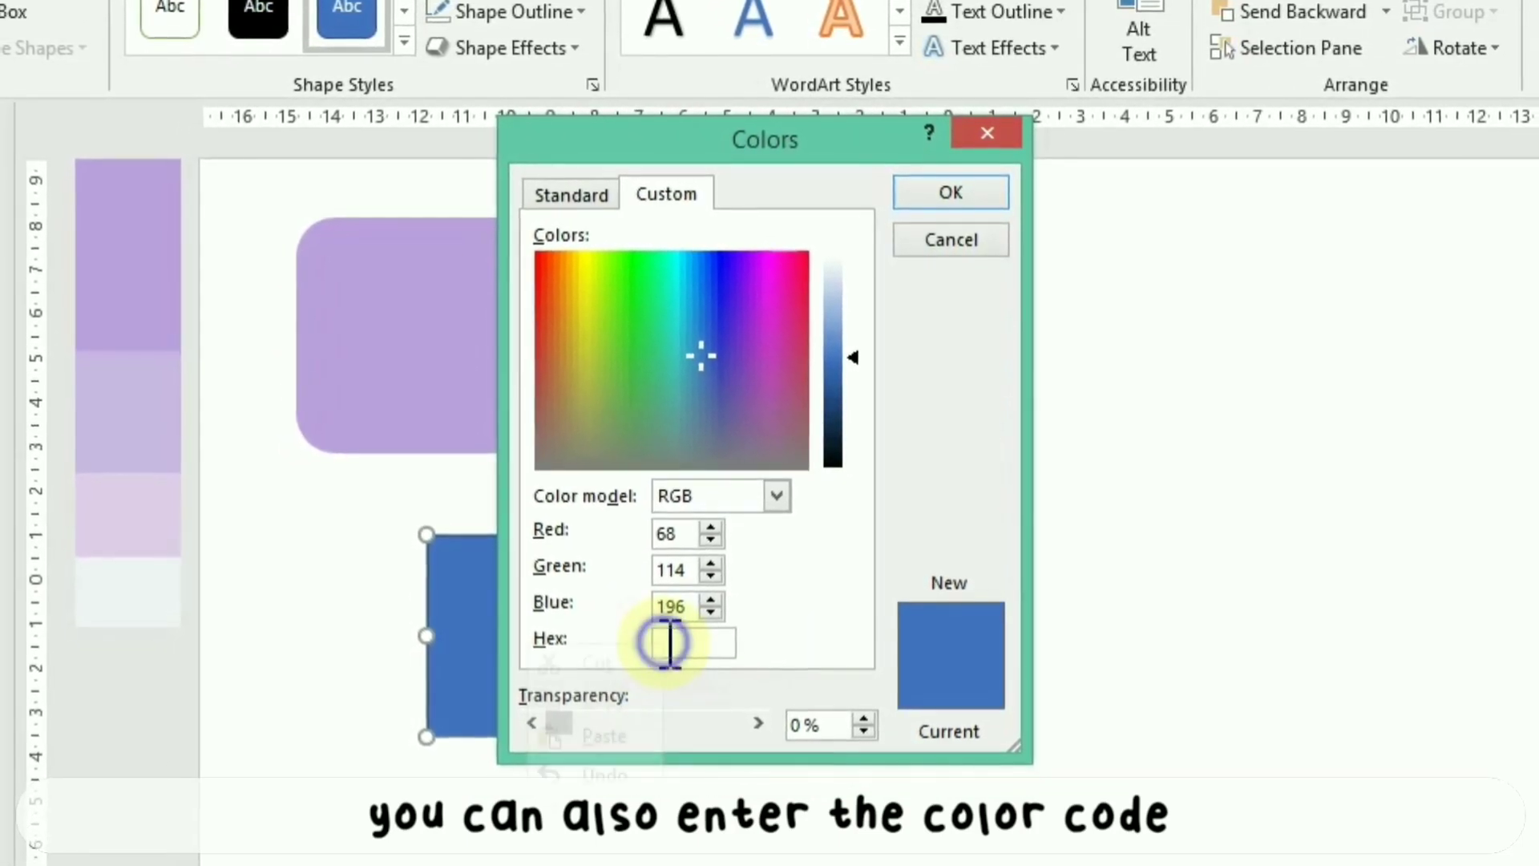
{"action": "left_click", "coordinate": [617, 734]}
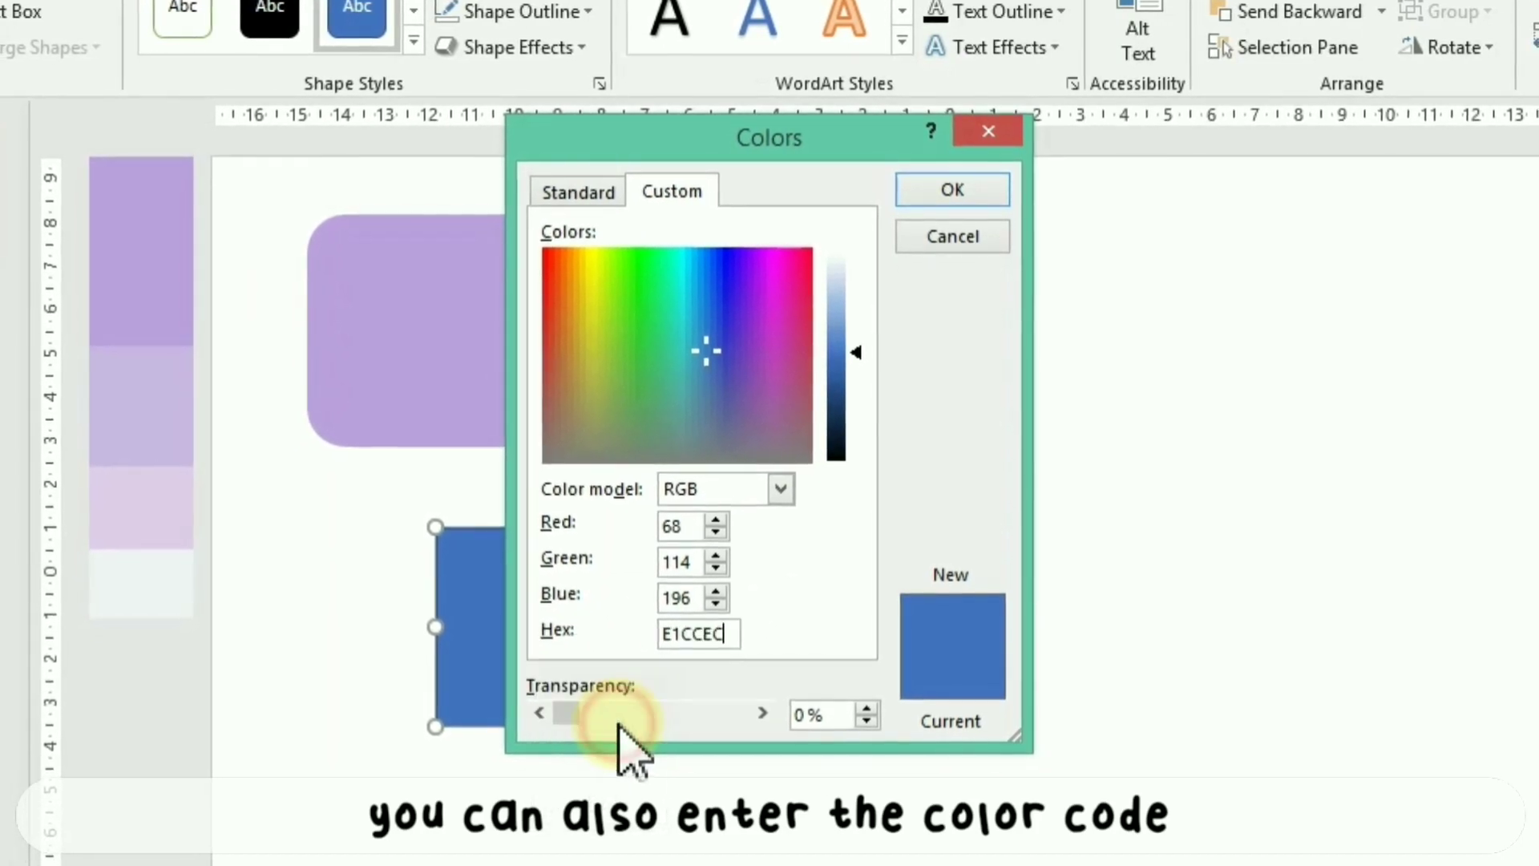
{"action": "left_click", "coordinate": [981, 190]}
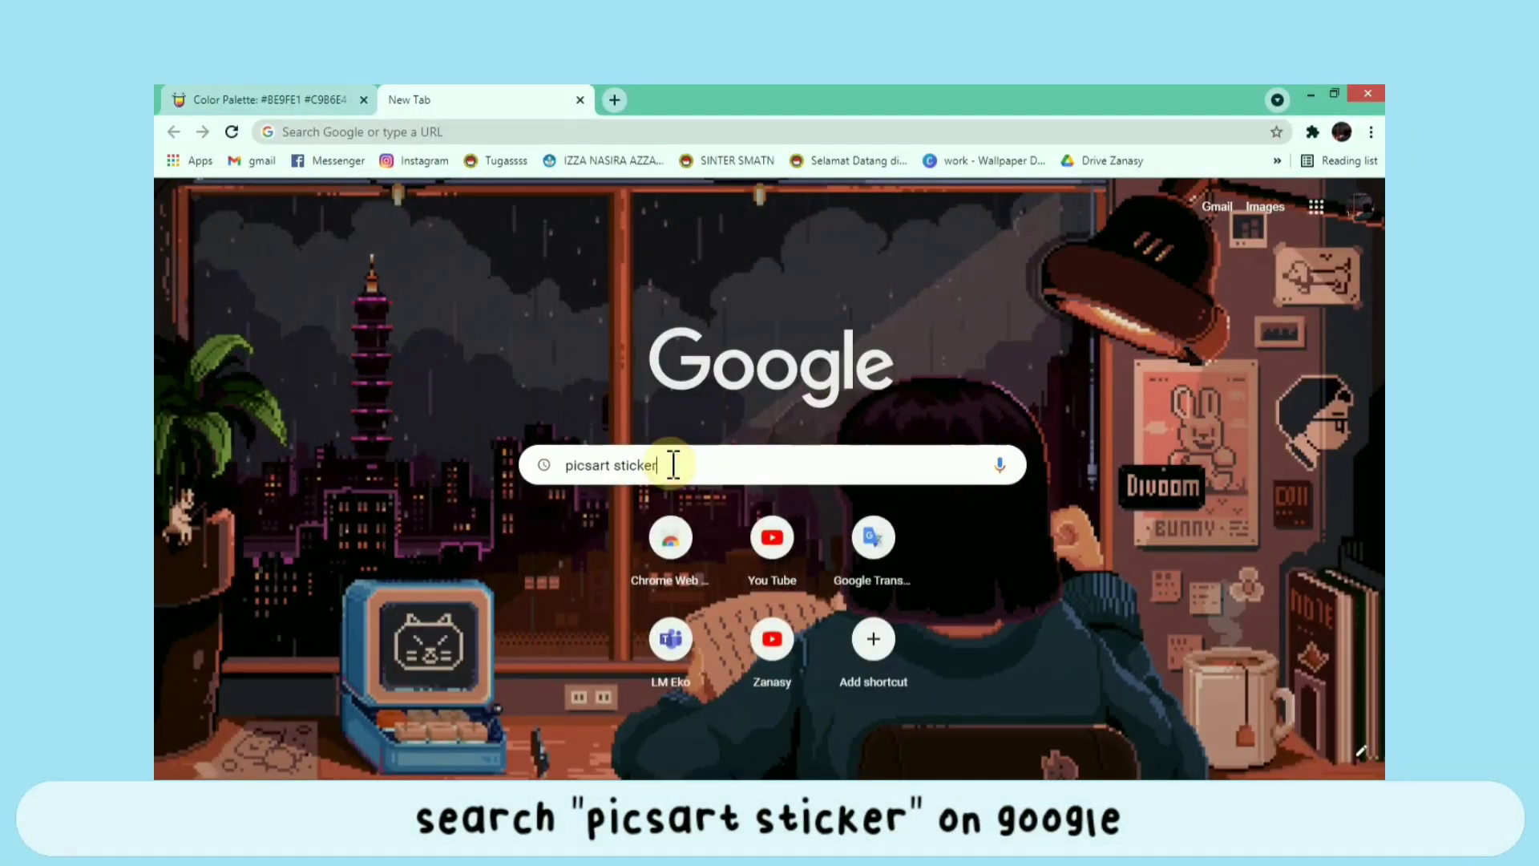
- Search Google for 'picsart sticker' and browse the results for PicsArt's sticker page
{"action": "key", "text": "Return"}
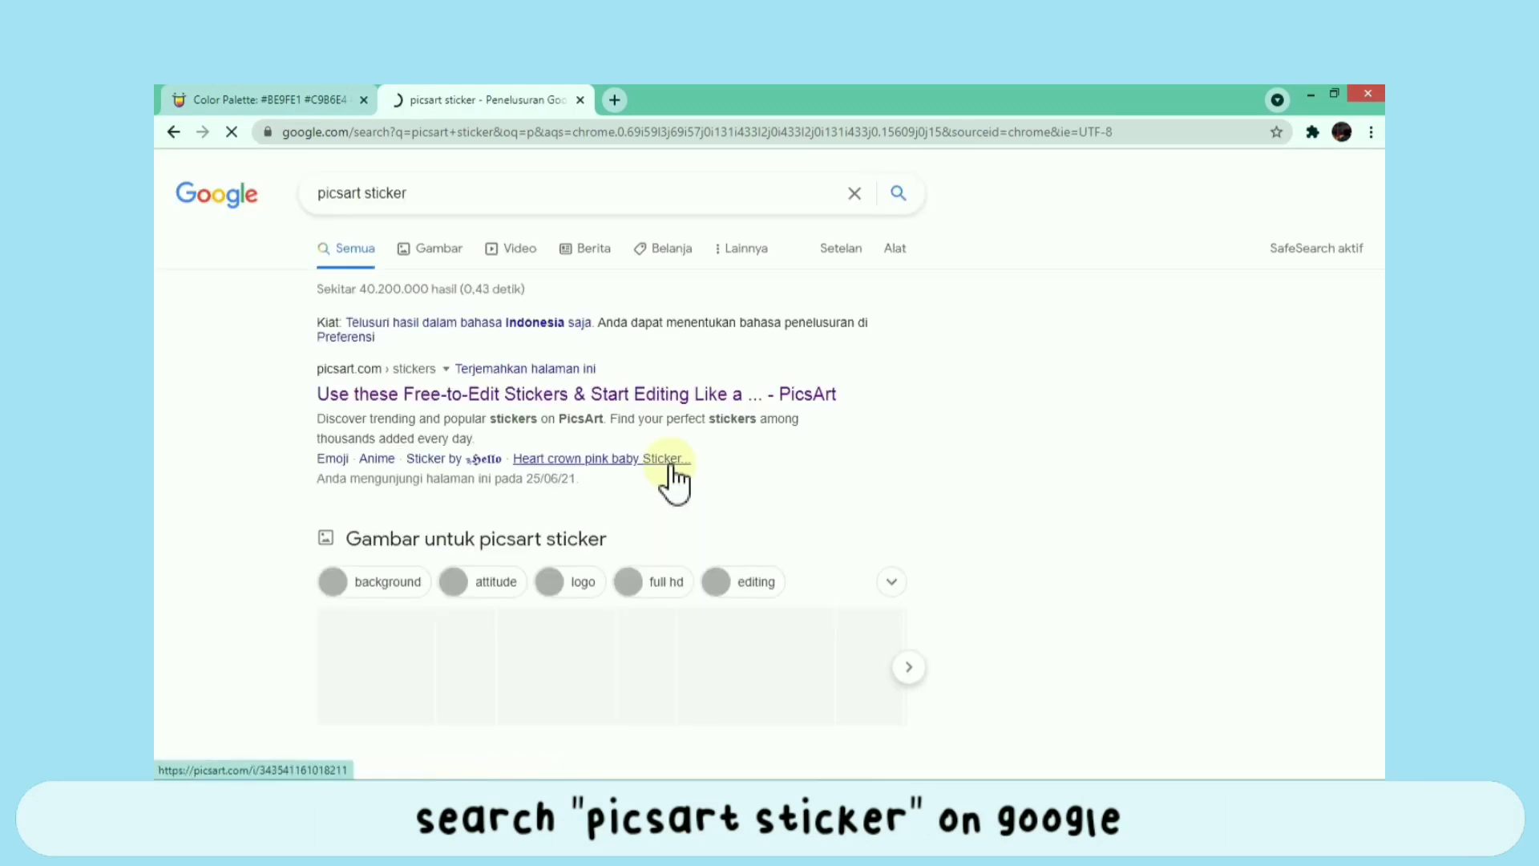
{"action": "scroll", "coordinate": [600, 683], "scroll_direction": "down", "scroll_amount": 1}
{"action": "scroll", "coordinate": [600, 683], "scroll_direction": "down", "scroll_amount": 1}
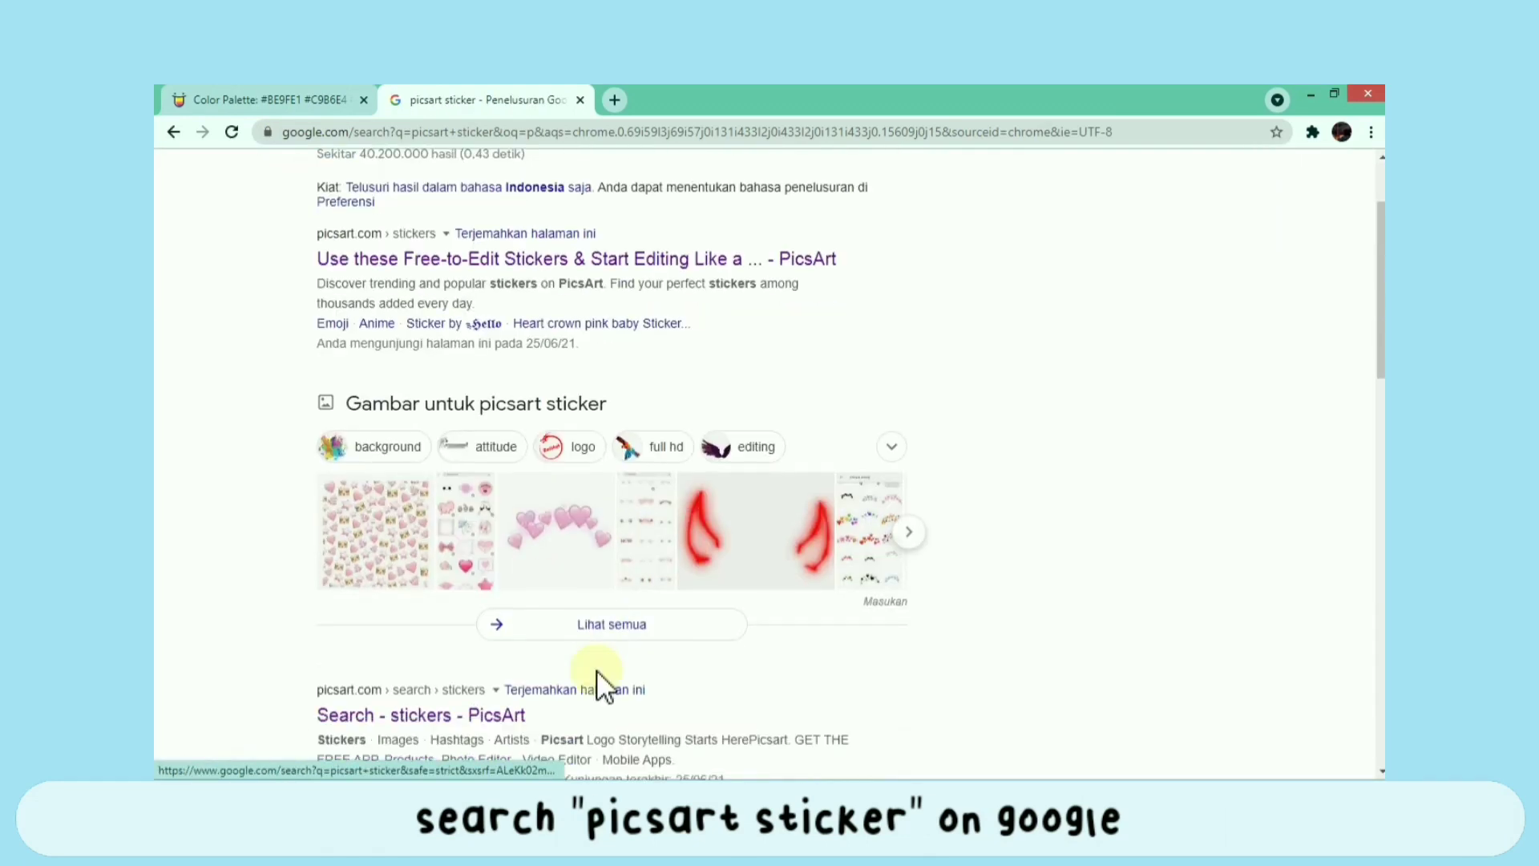
{"action": "scroll", "coordinate": [600, 683], "scroll_direction": "down", "scroll_amount": 1}
{"action": "scroll", "coordinate": [600, 683], "scroll_direction": "down", "scroll_amount": 2}
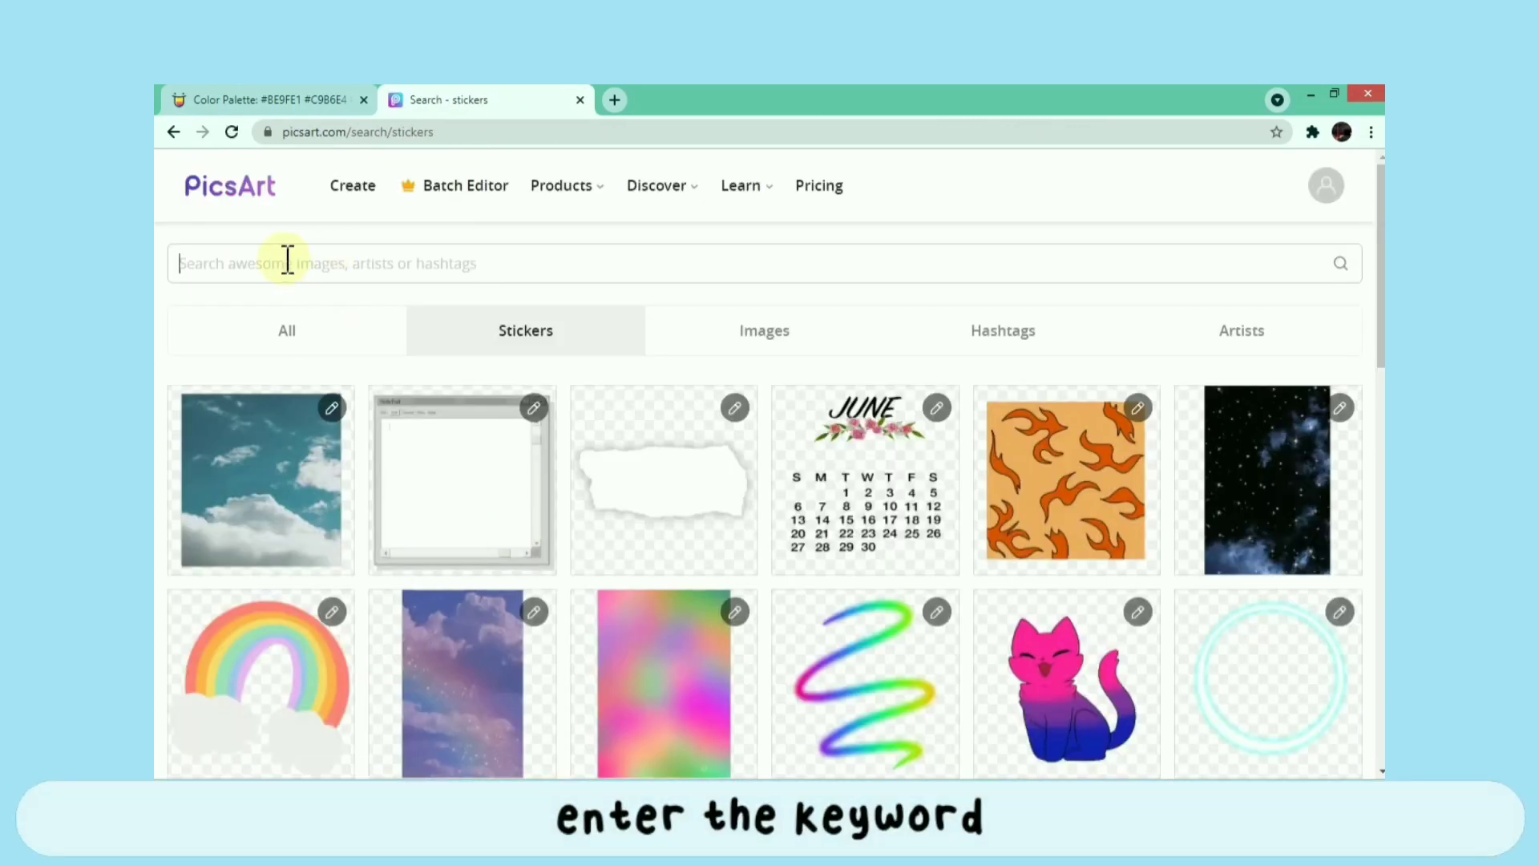
- Search PicsArt stickers for 'newspaper', load more results, and open the torn collage sticker
{"action": "type", "text": "newspaper"}
{"action": "key", "text": "Return"}
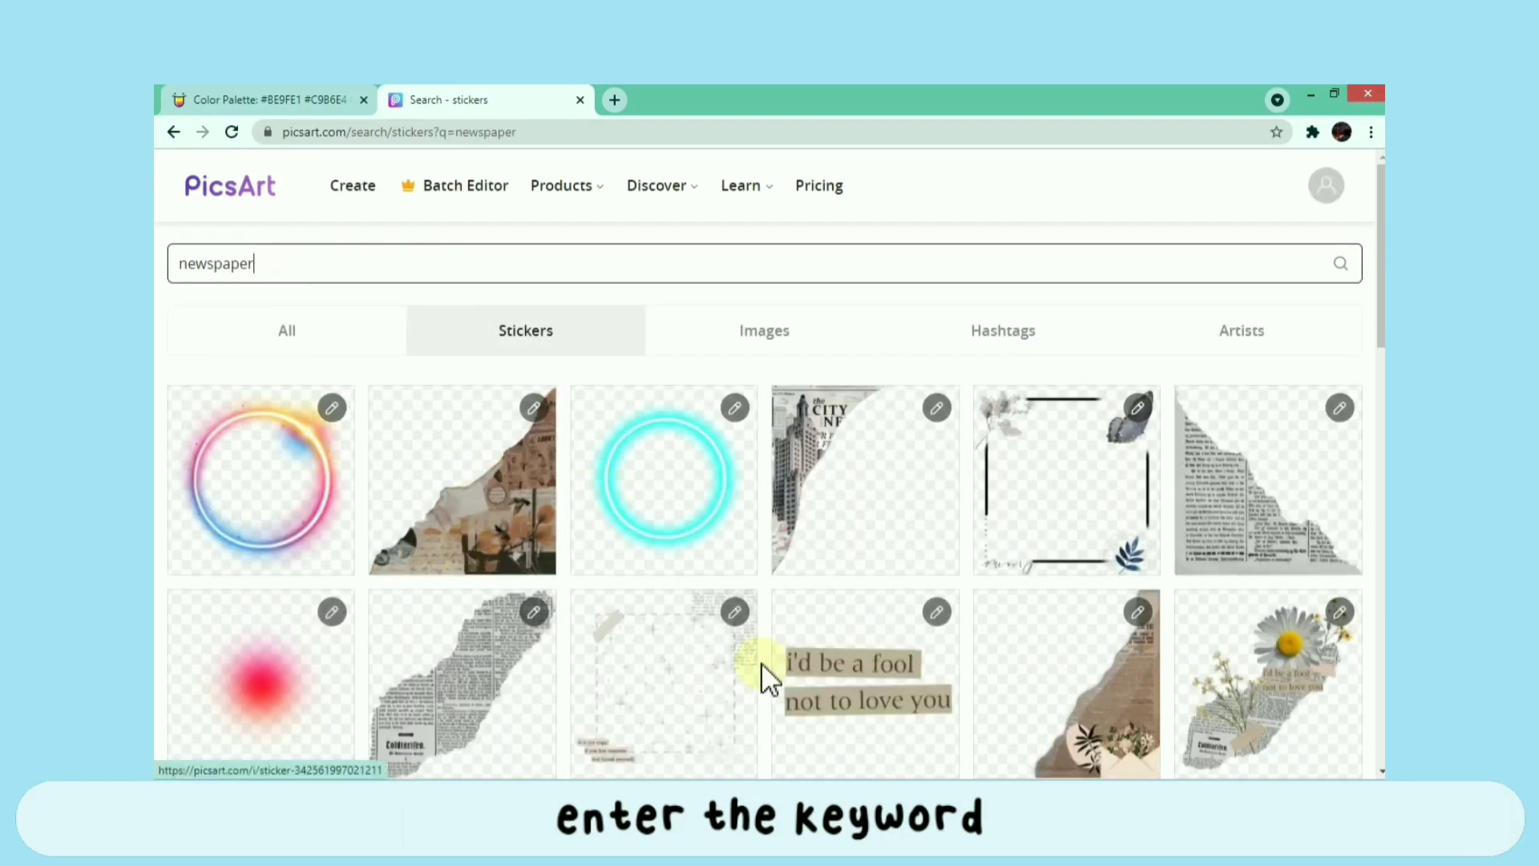
{"action": "scroll", "coordinate": [774, 614], "scroll_direction": "down", "scroll_amount": 2}
{"action": "scroll", "coordinate": [774, 601], "scroll_direction": "down", "scroll_amount": 3}
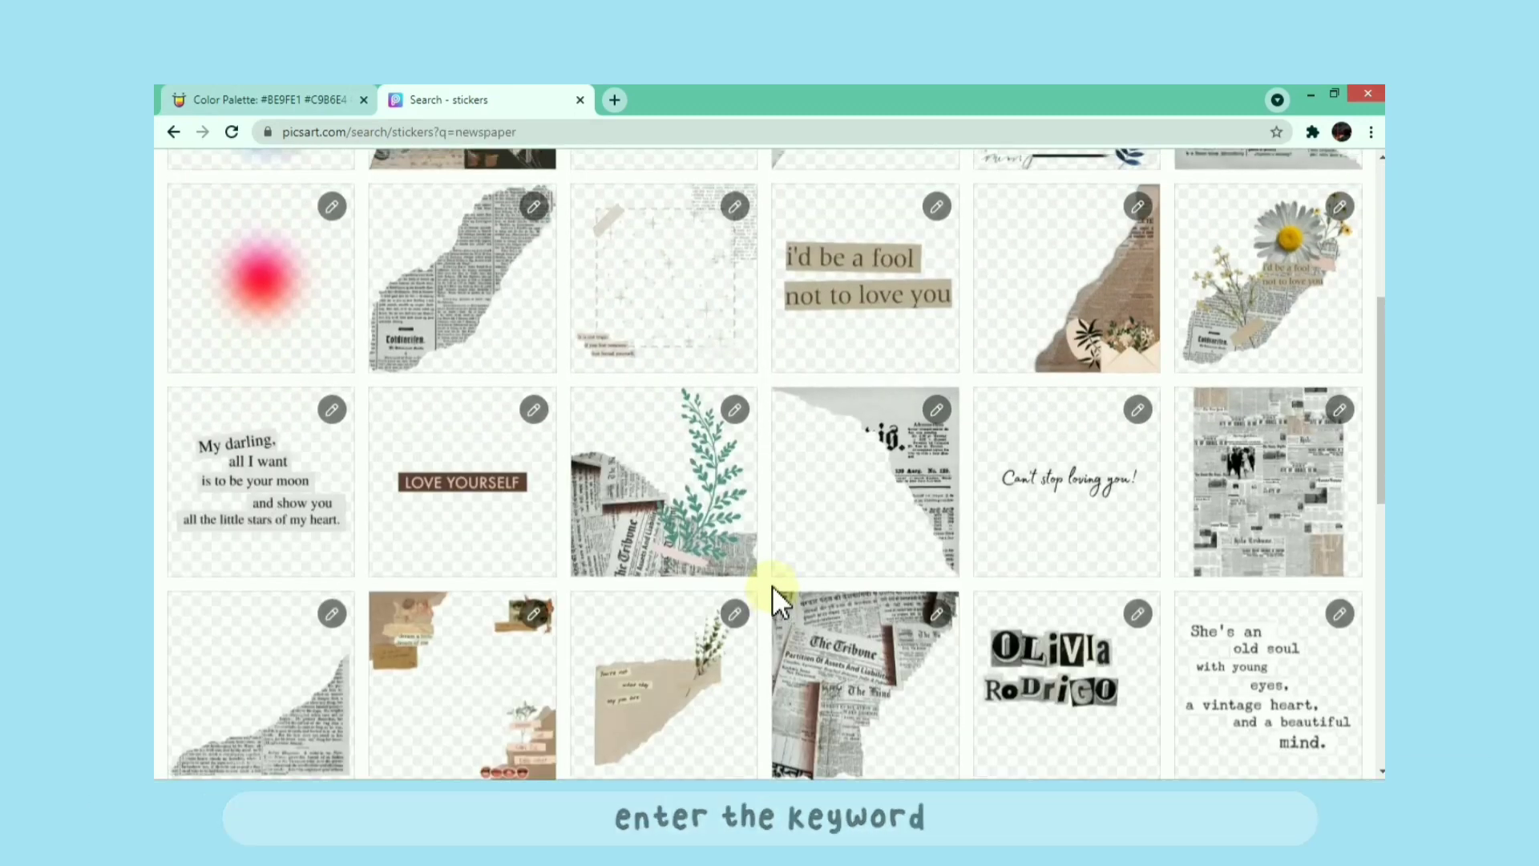
{"action": "scroll", "coordinate": [774, 601], "scroll_direction": "down", "scroll_amount": 5}
{"action": "left_click", "coordinate": [768, 629]}
{"action": "scroll", "coordinate": [763, 671], "scroll_direction": "down", "scroll_amount": 2}
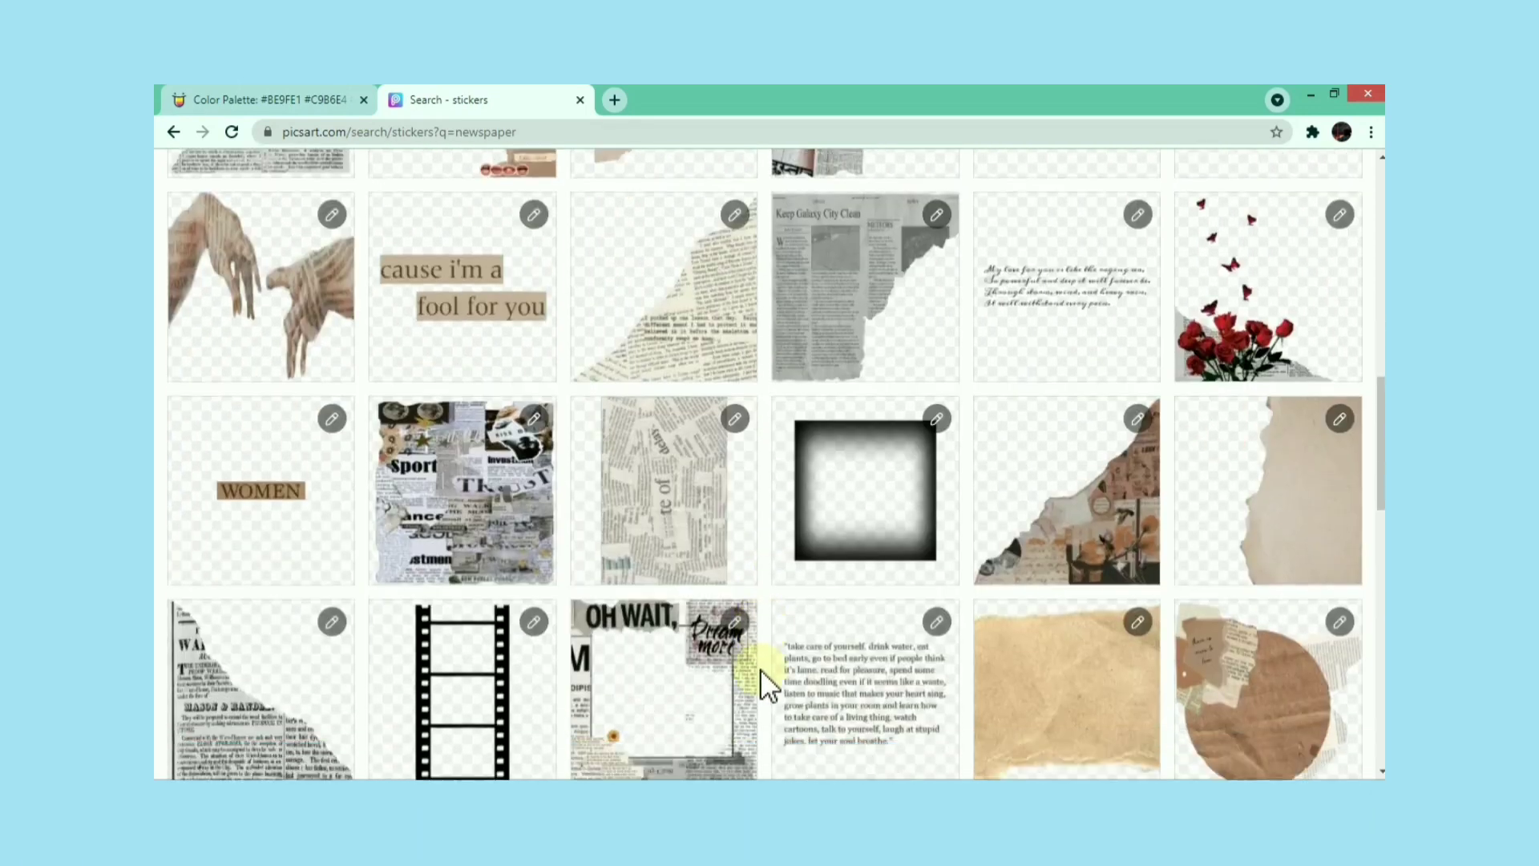
{"action": "scroll", "coordinate": [760, 669], "scroll_direction": "down", "scroll_amount": 3}
{"action": "scroll", "coordinate": [760, 668], "scroll_direction": "up", "scroll_amount": 2}
{"action": "scroll", "coordinate": [962, 586], "scroll_direction": "up", "scroll_amount": 2}
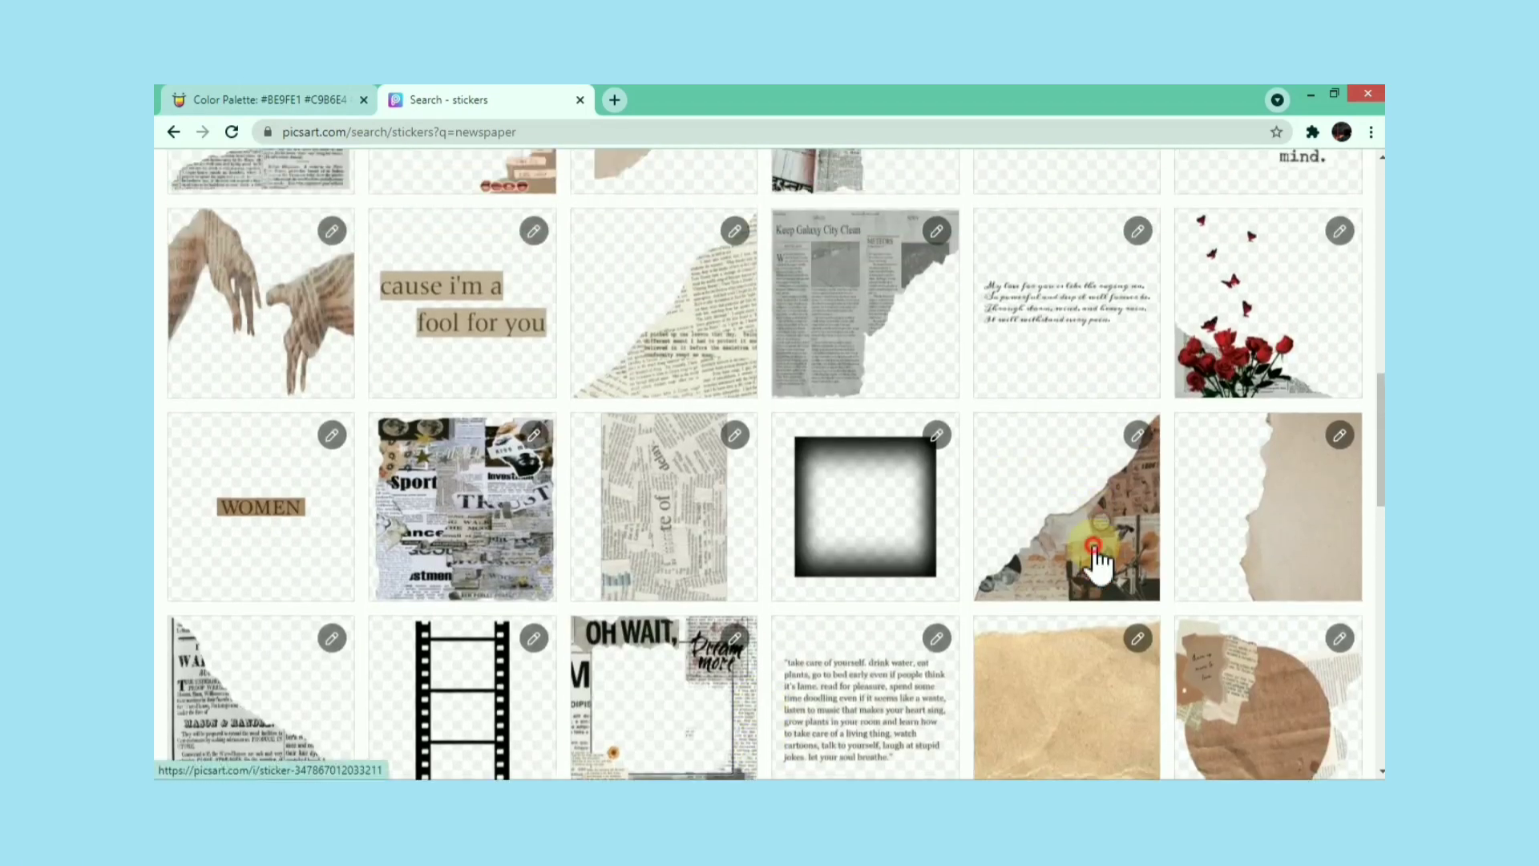
{"action": "left_click", "coordinate": [1100, 559]}
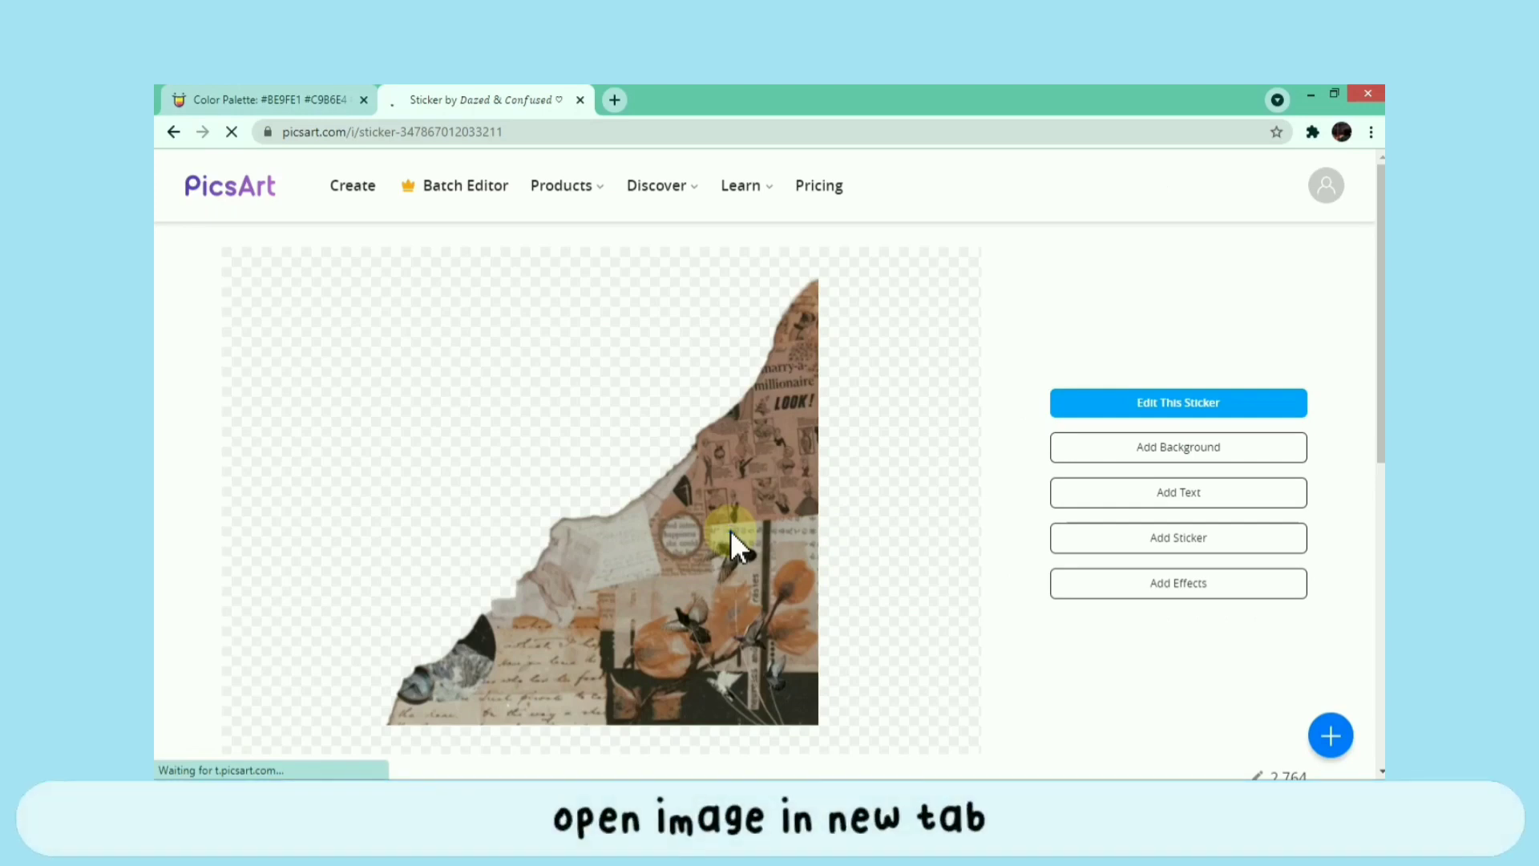
- Open the sticker image alone at its bare .png address and copy the image
{"action": "right_click", "coordinate": [730, 531]}
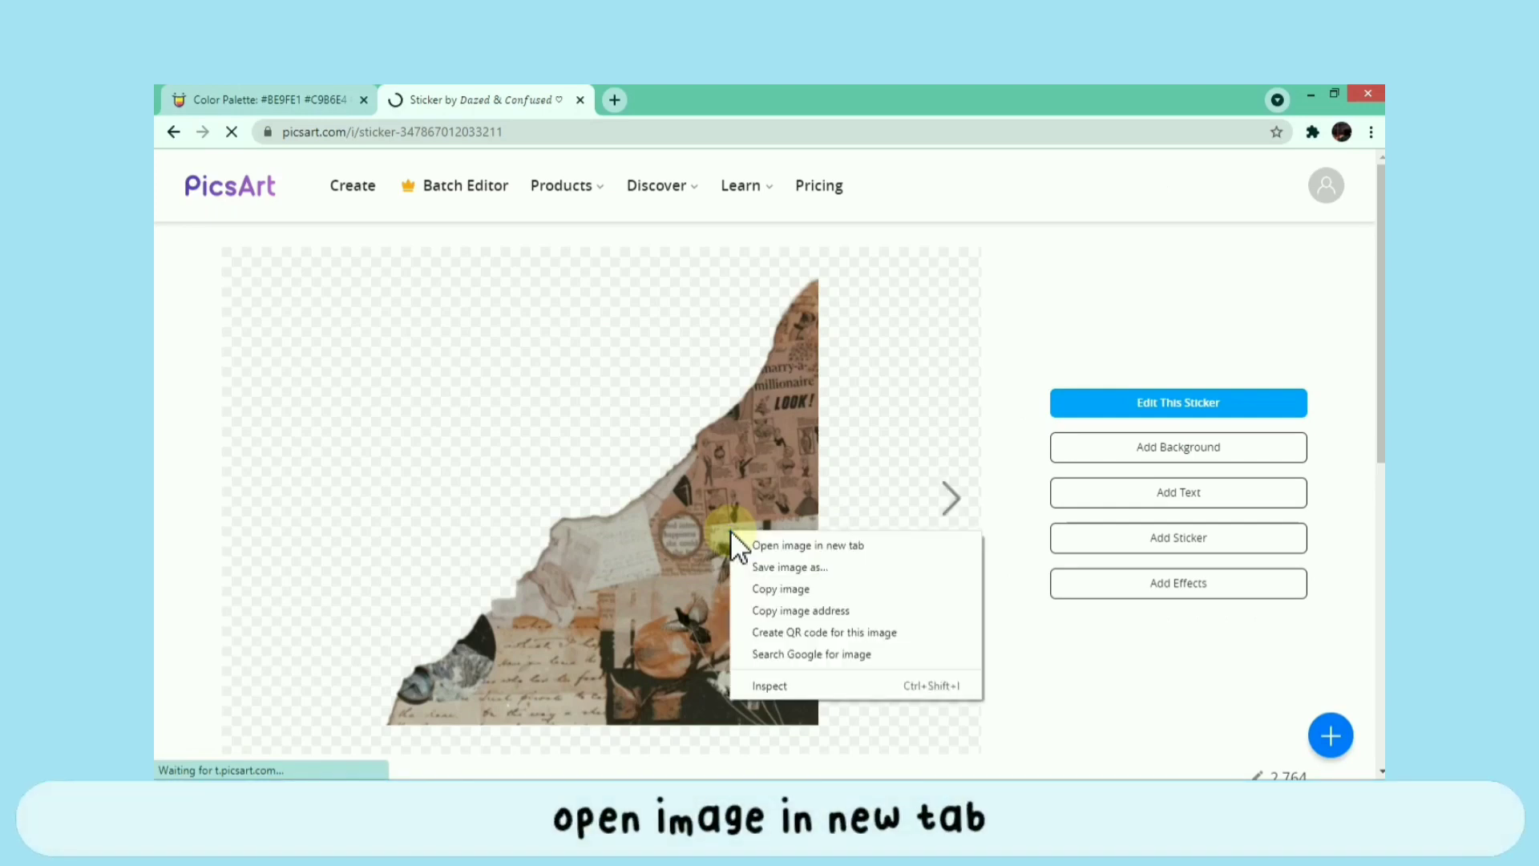
{"action": "left_click", "coordinate": [873, 546]}
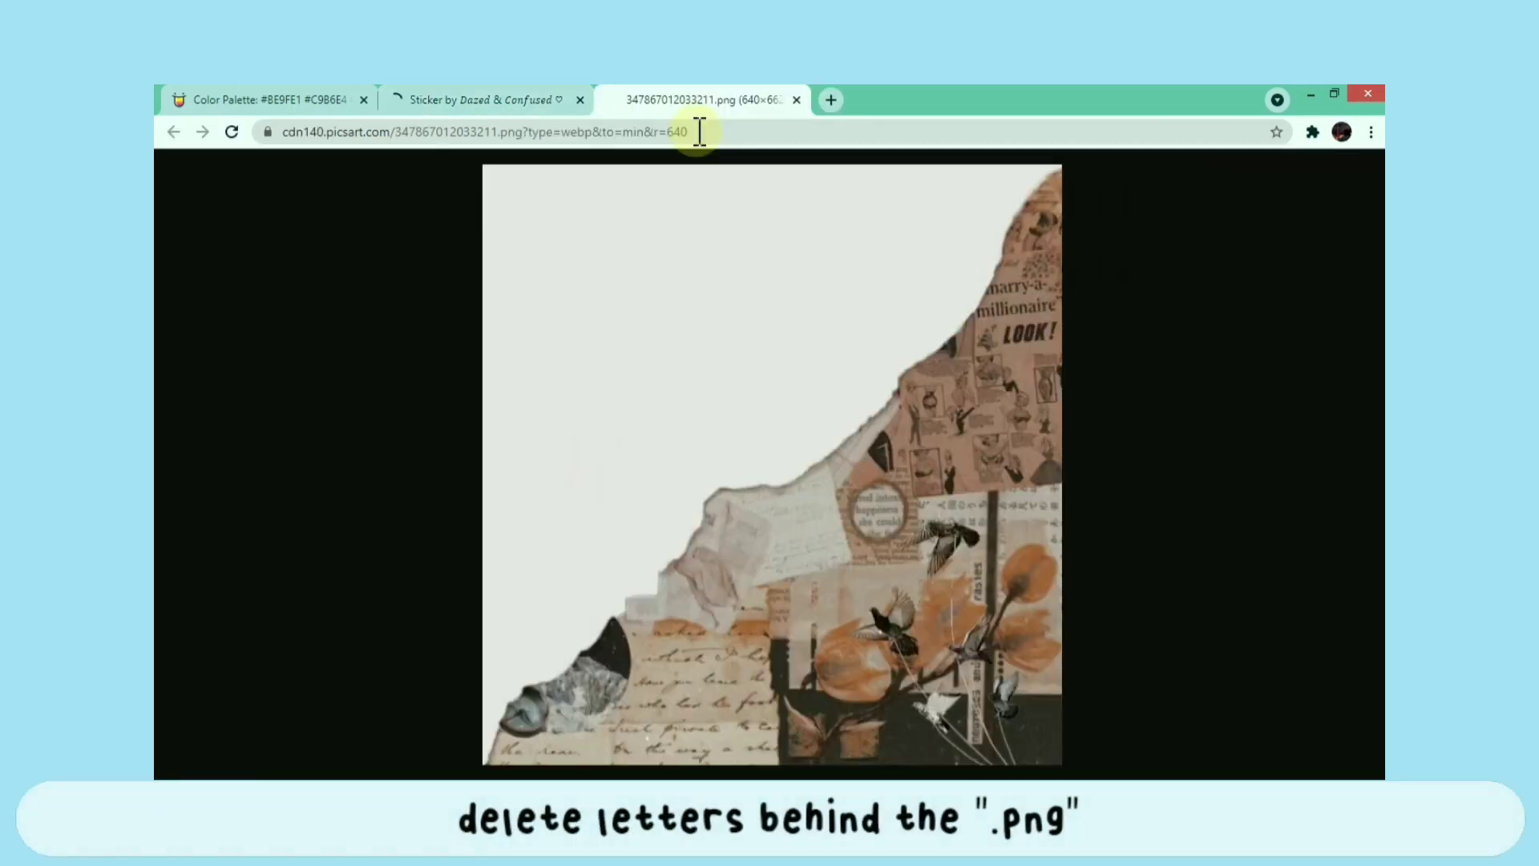
{"action": "left_click", "coordinate": [694, 132]}
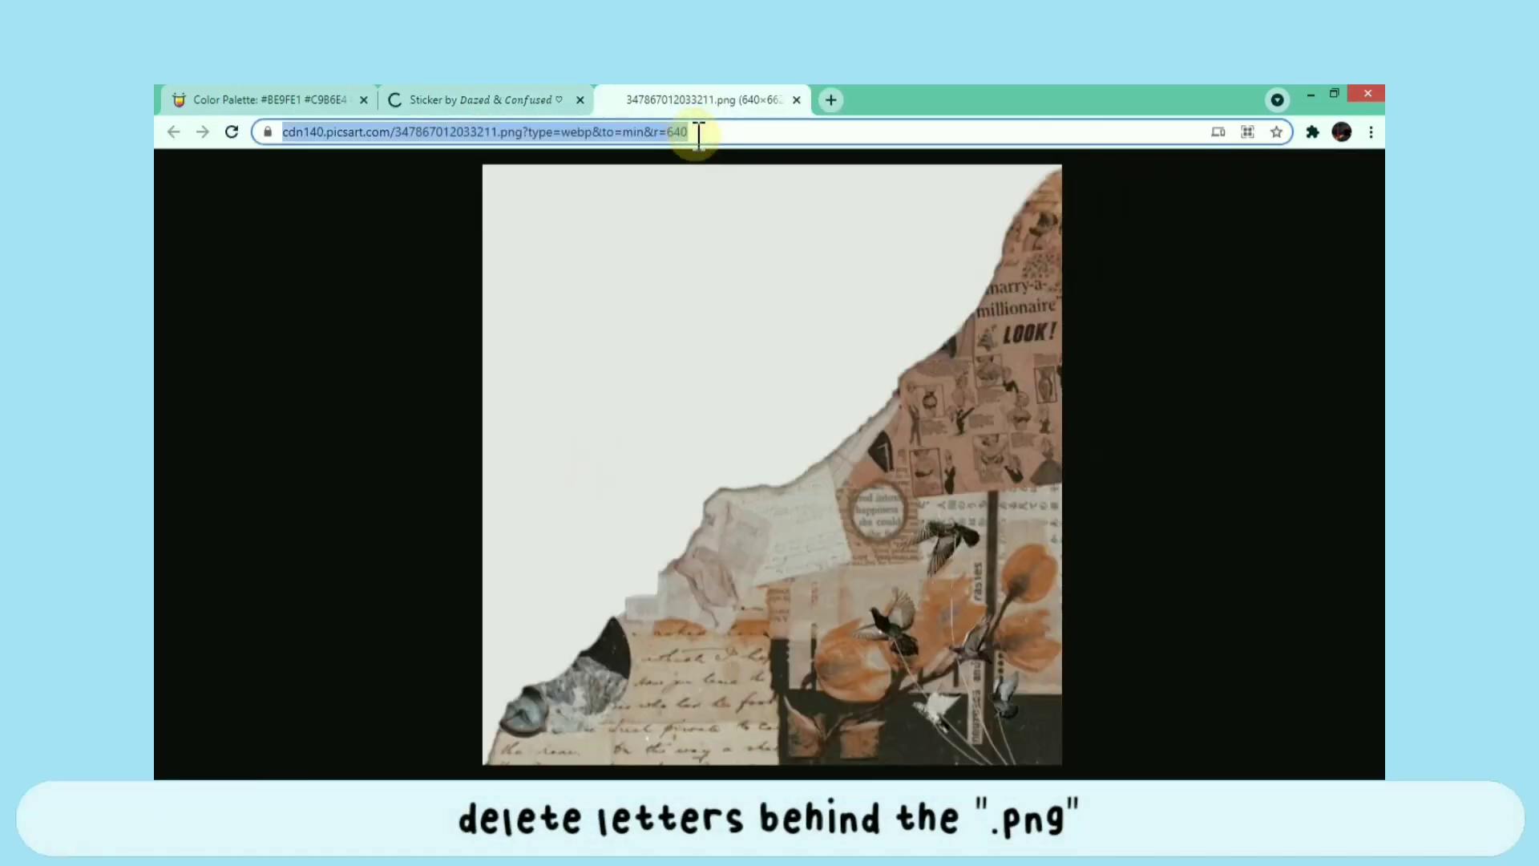
{"action": "key", "text": "End"}
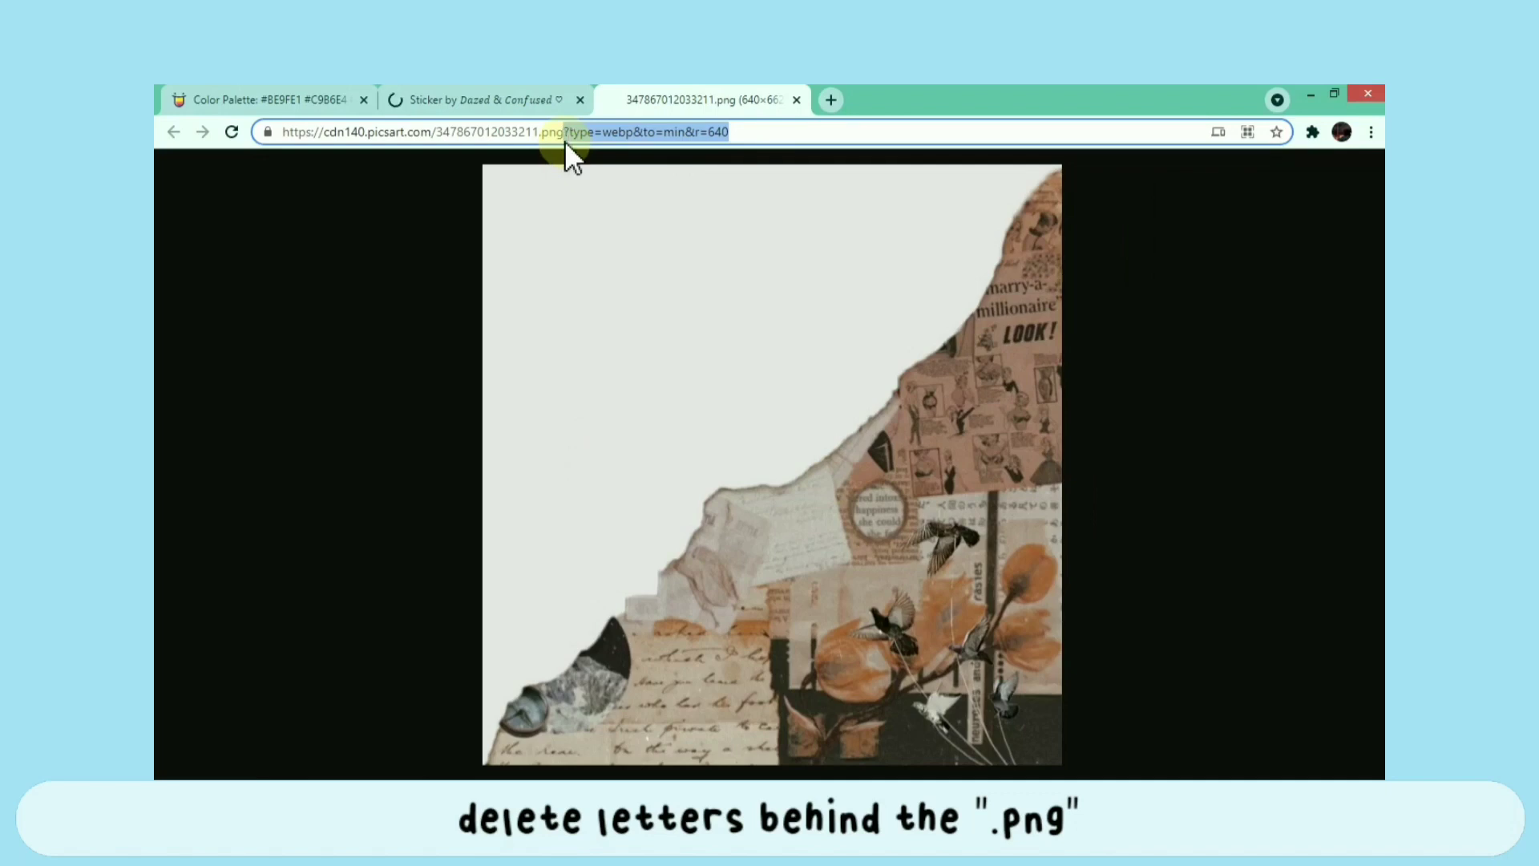
{"action": "key", "text": "BackSpace"}
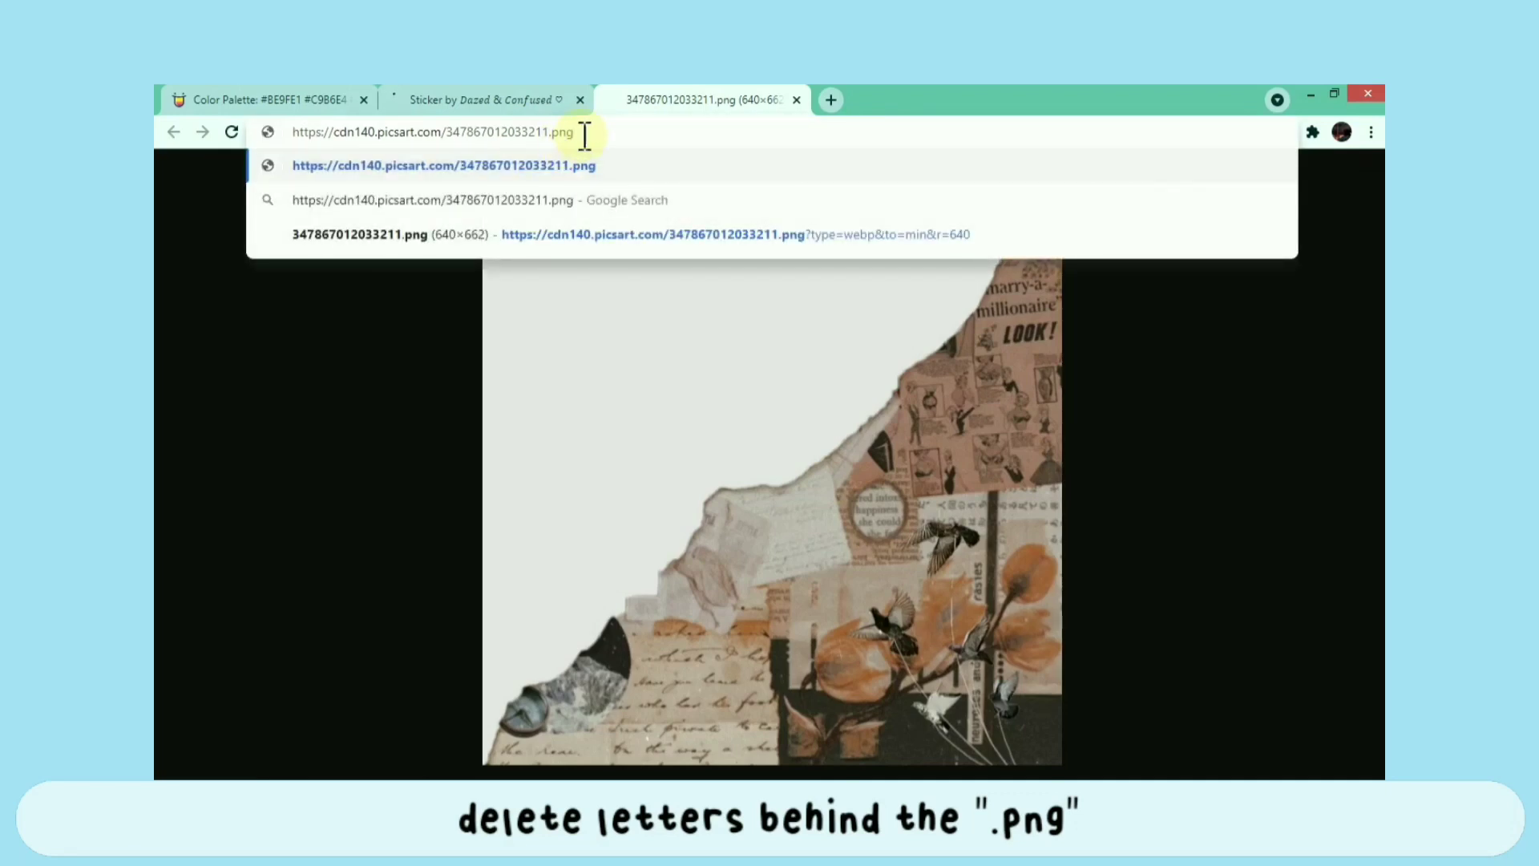
{"action": "key", "text": "Return"}
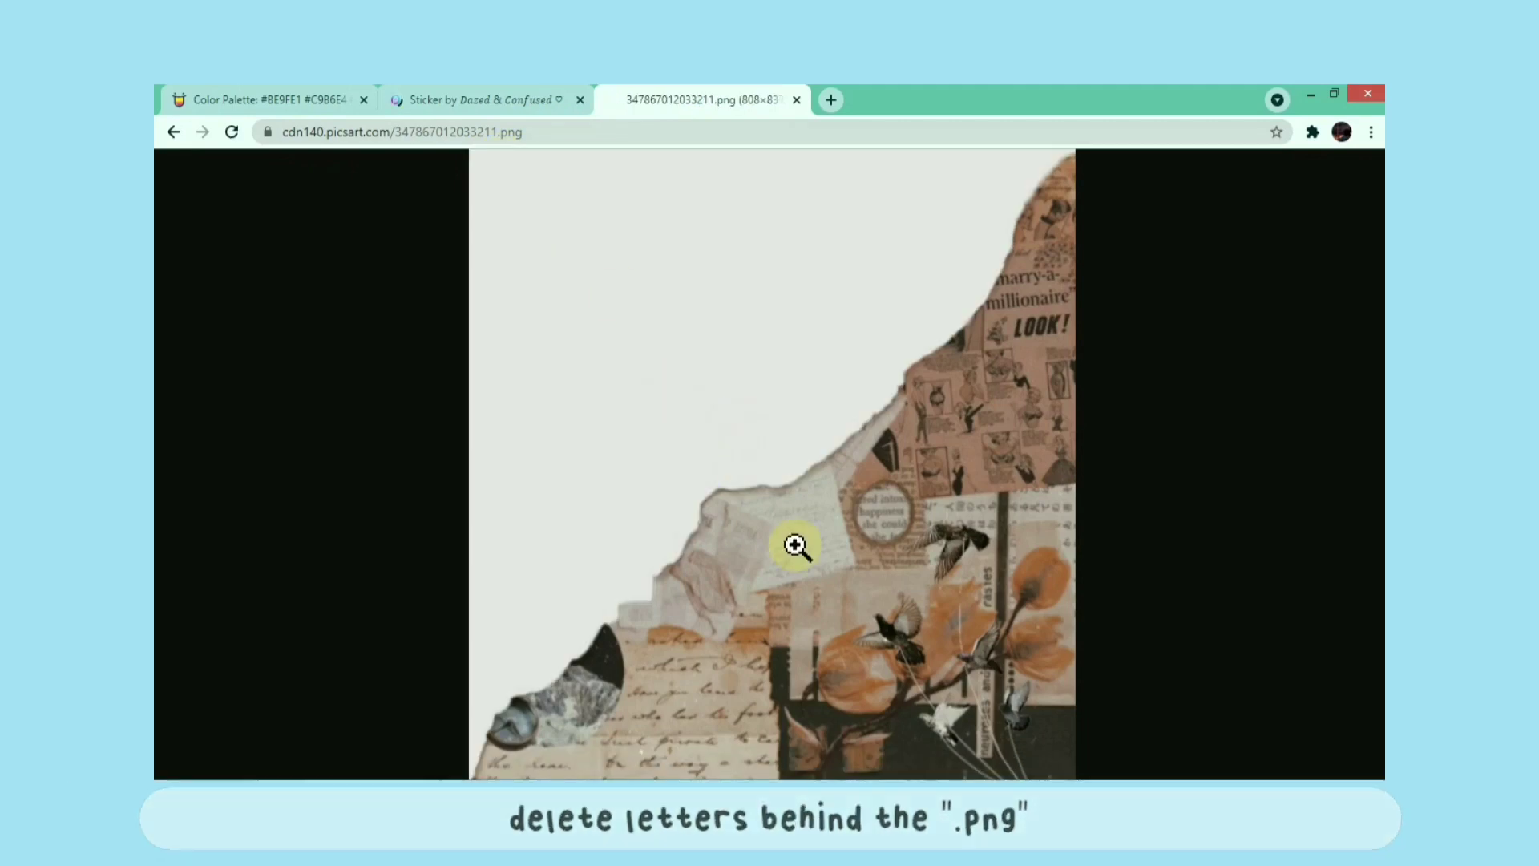
{"action": "right_click", "coordinate": [824, 545]}
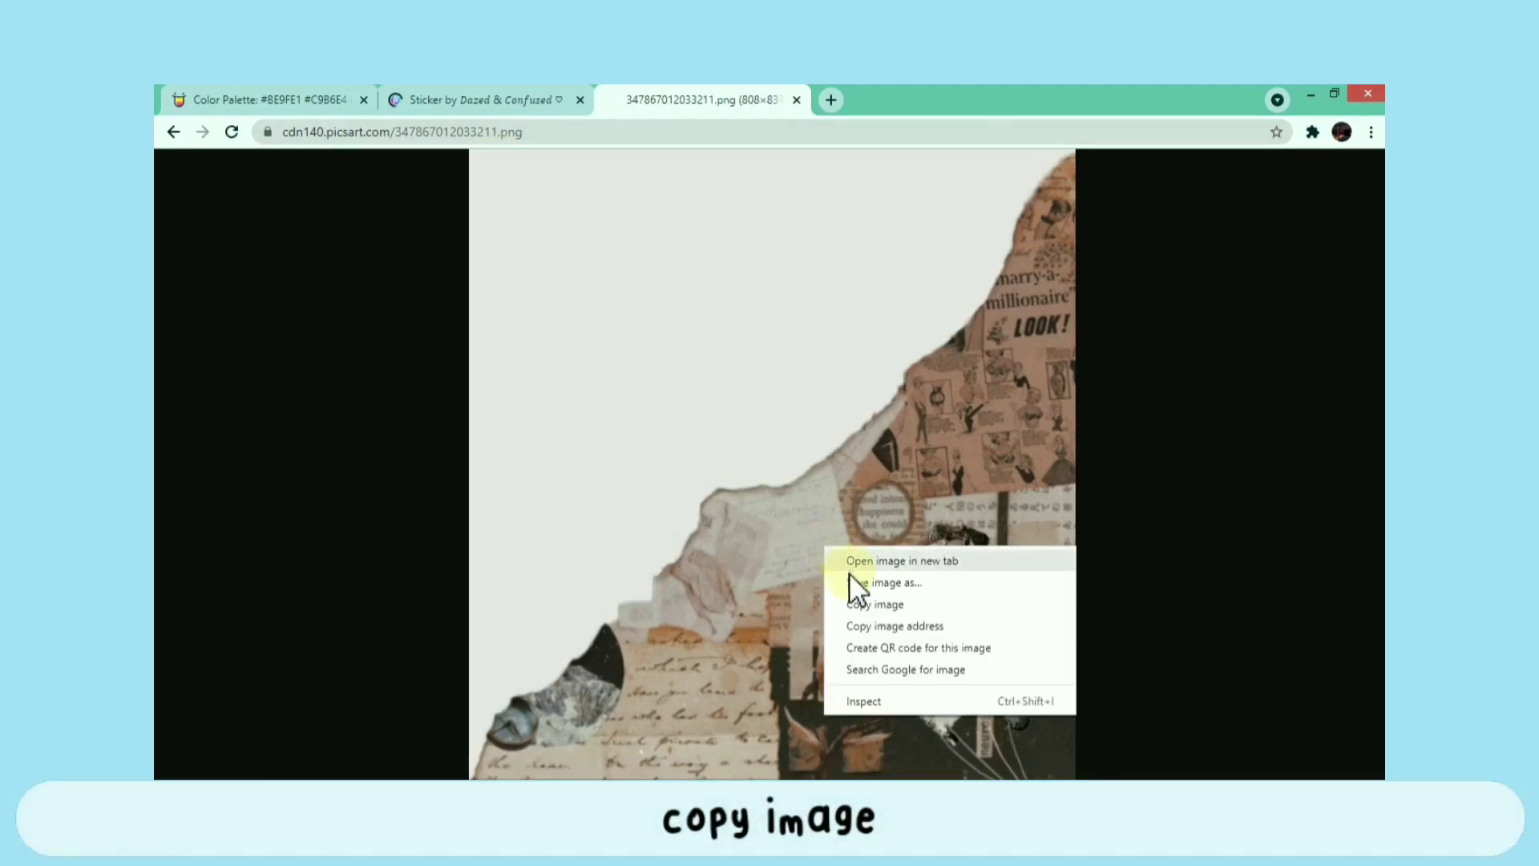
{"action": "left_click", "coordinate": [916, 604]}
{"action": "mouse_move", "coordinate": [614, 770]}
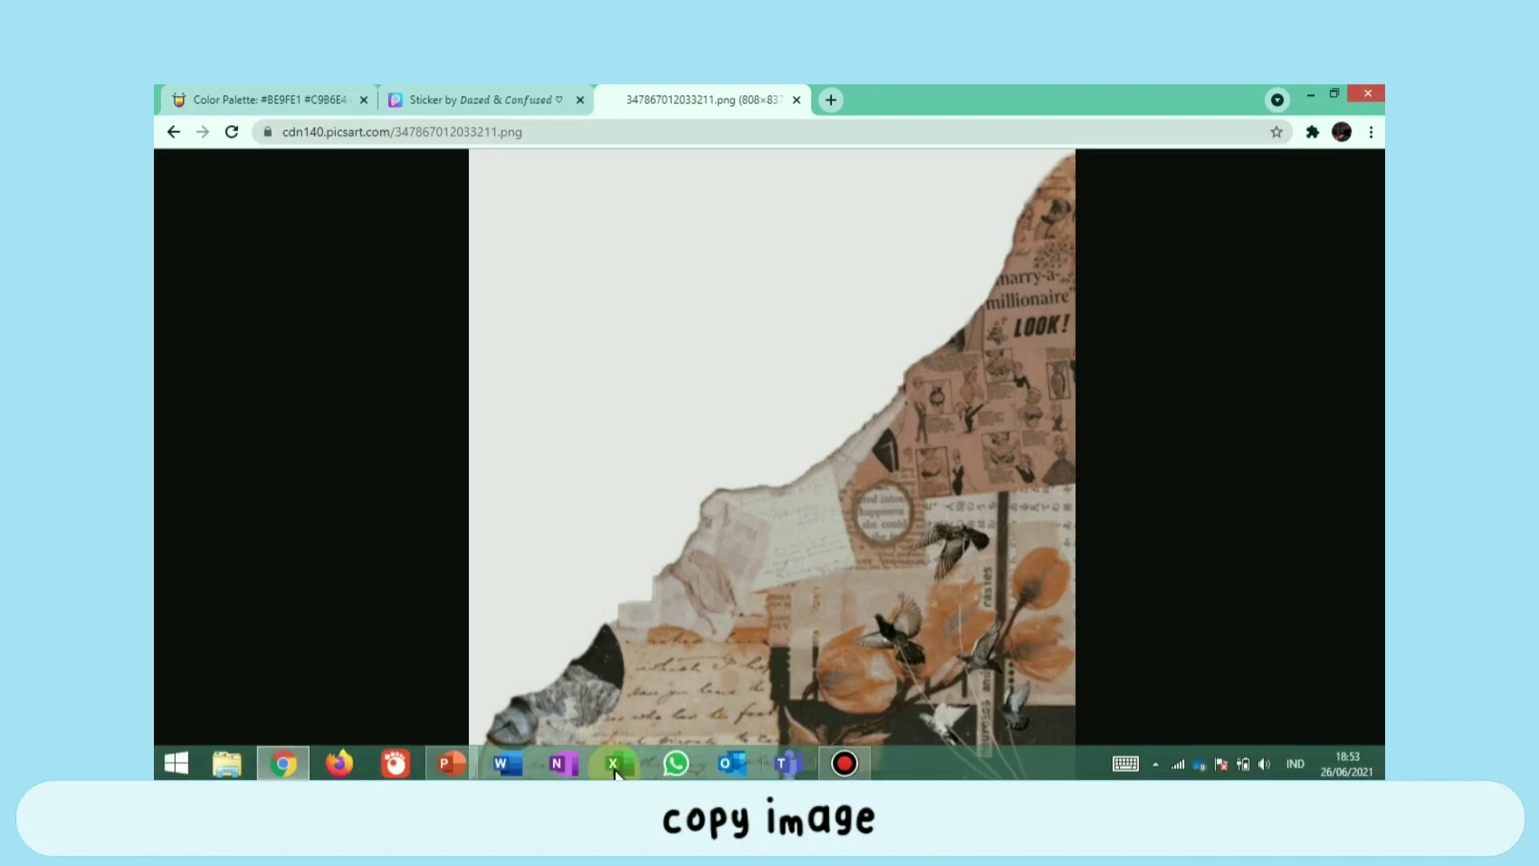
- Paste the torn collage picture onto slide 2 and move it against the slide's right edge
{"action": "left_click", "coordinate": [468, 769]}
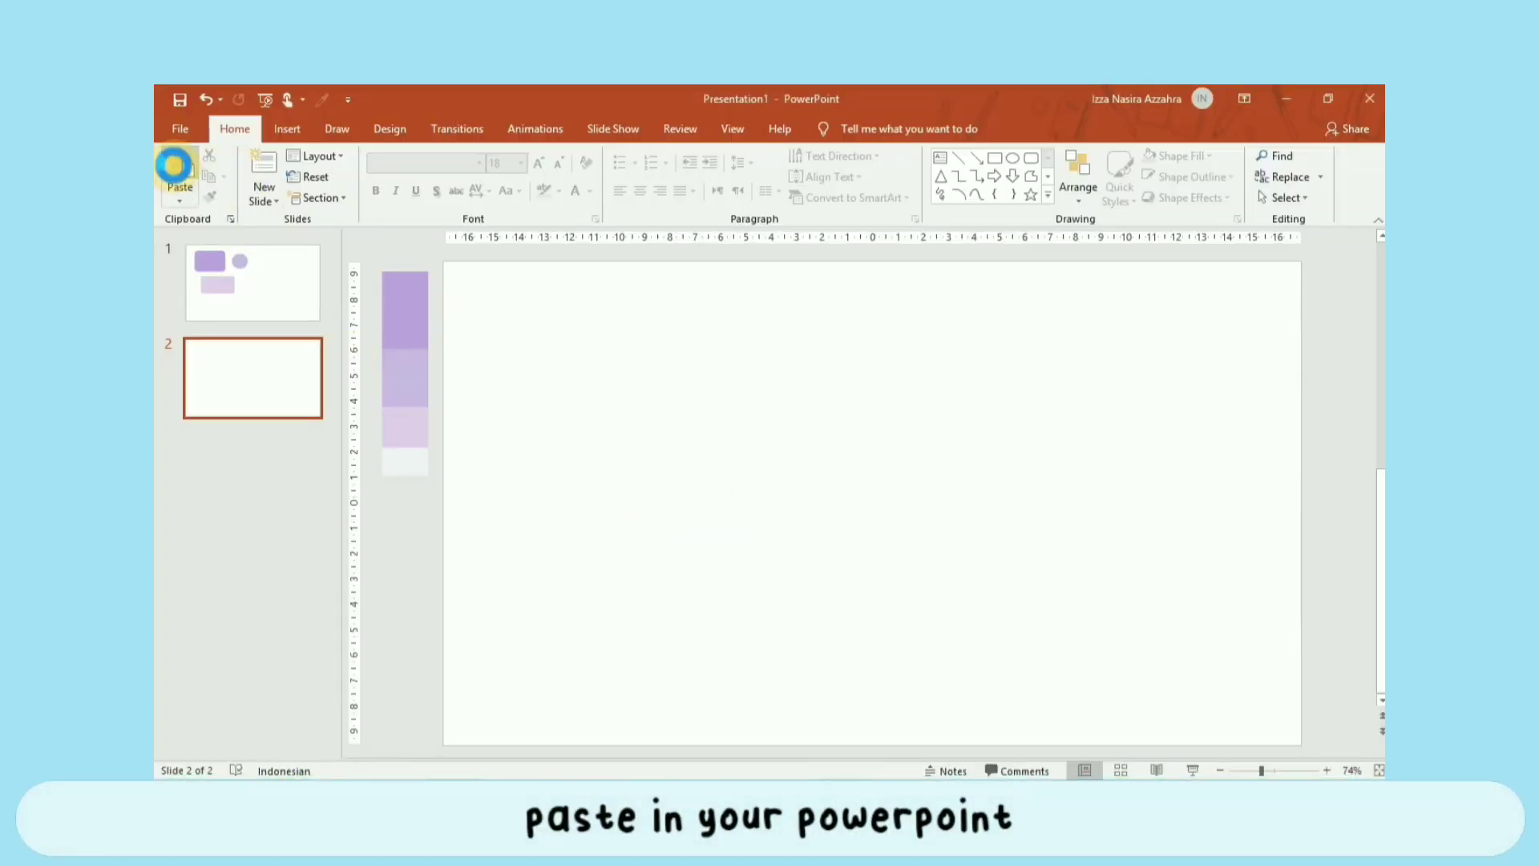
{"action": "left_click", "coordinate": [173, 165]}
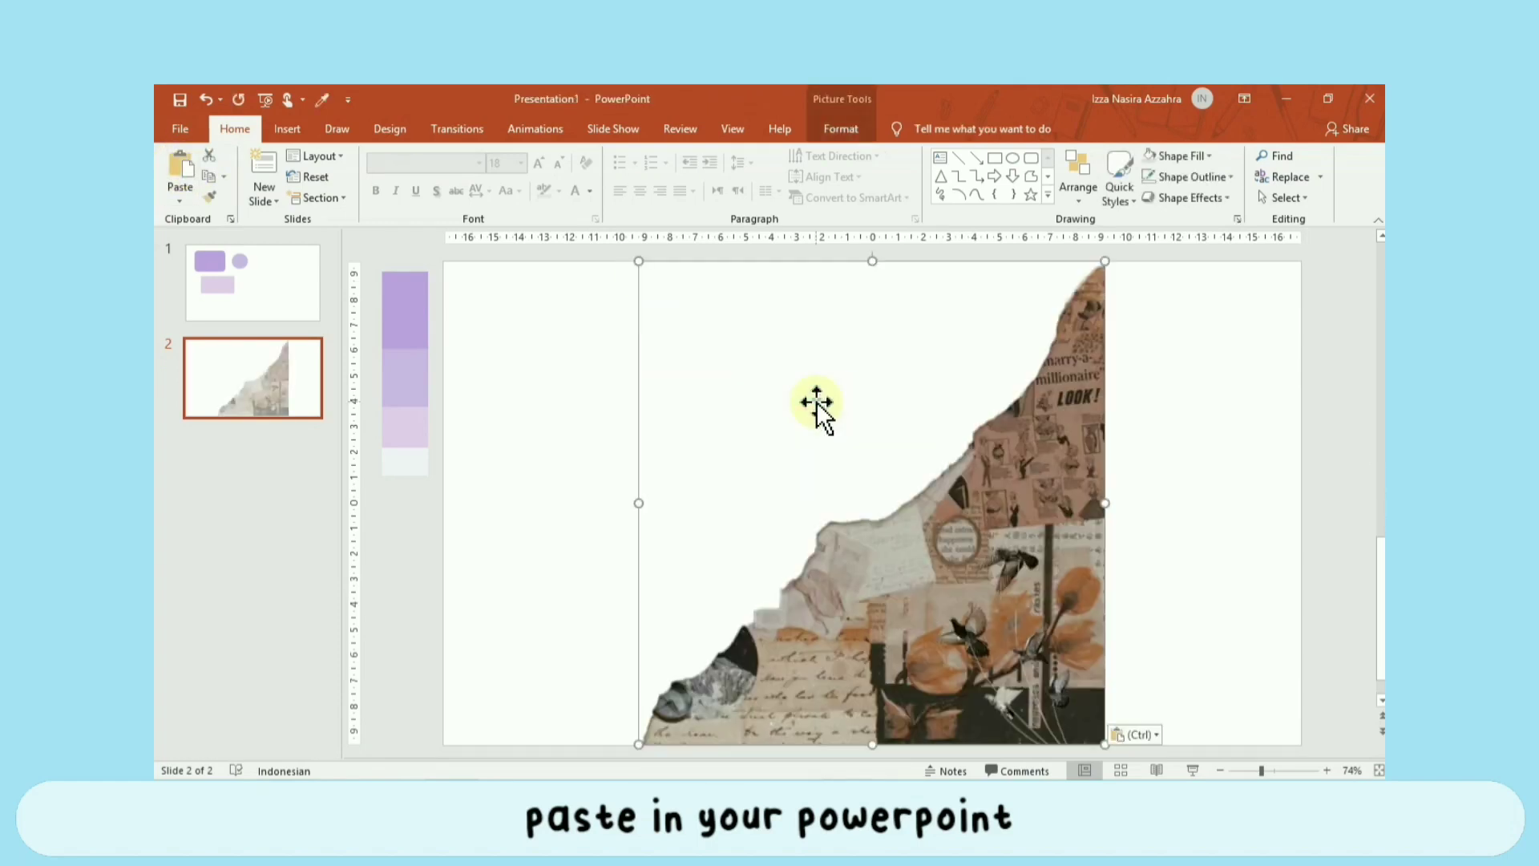
{"action": "left_click_drag", "start_coordinate": [994, 552], "coordinate": [1187, 552]}
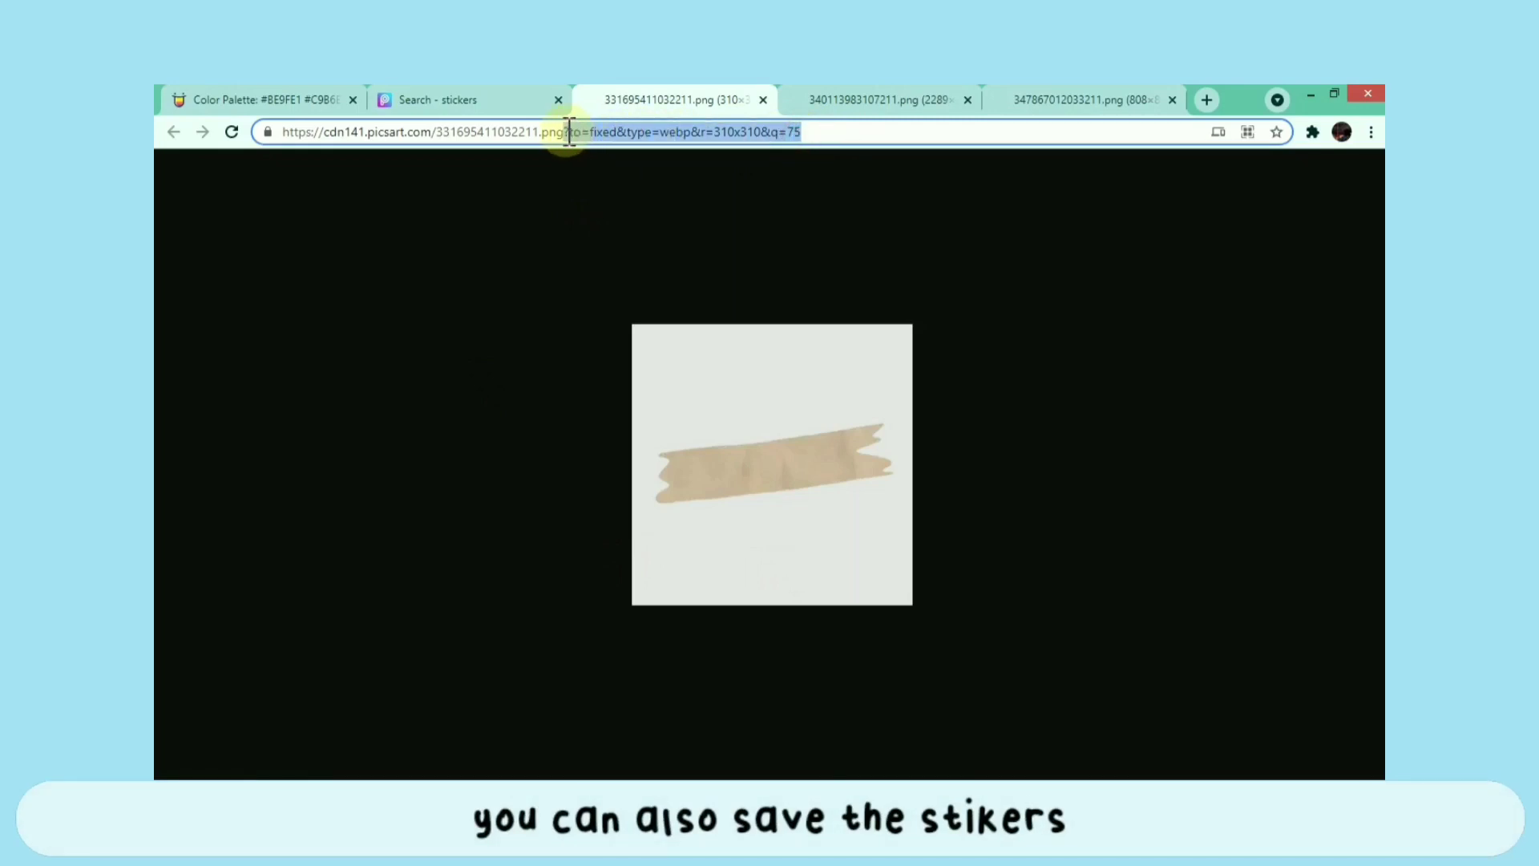
- Load the full-size washi tape sticker and save it as 'washitapes' in the Vintage folder
{"action": "key", "text": "Delete"}
{"action": "key", "text": "Return"}
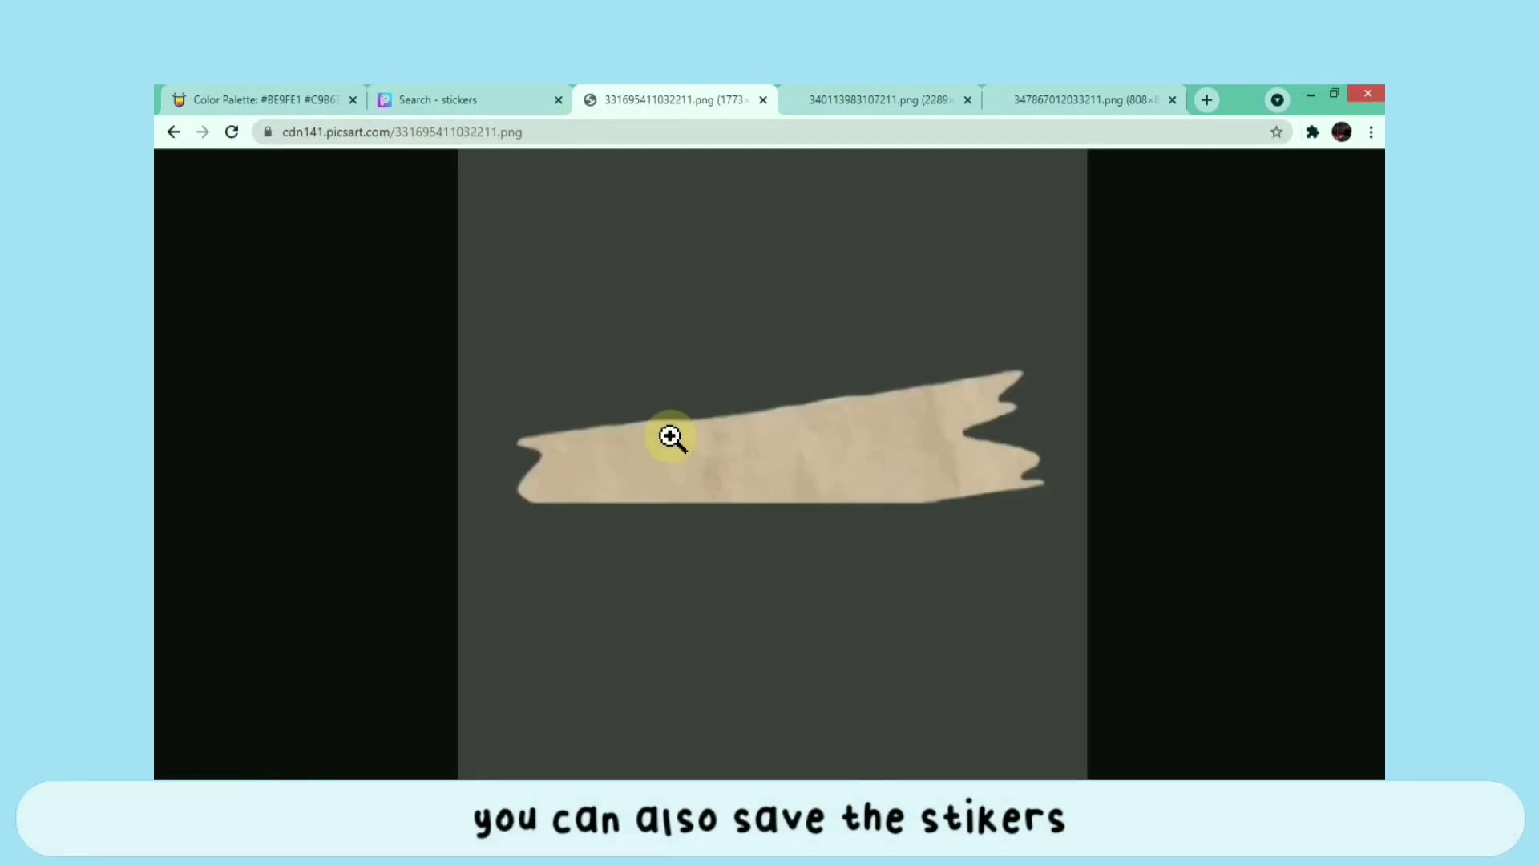
{"action": "right_click", "coordinate": [703, 433]}
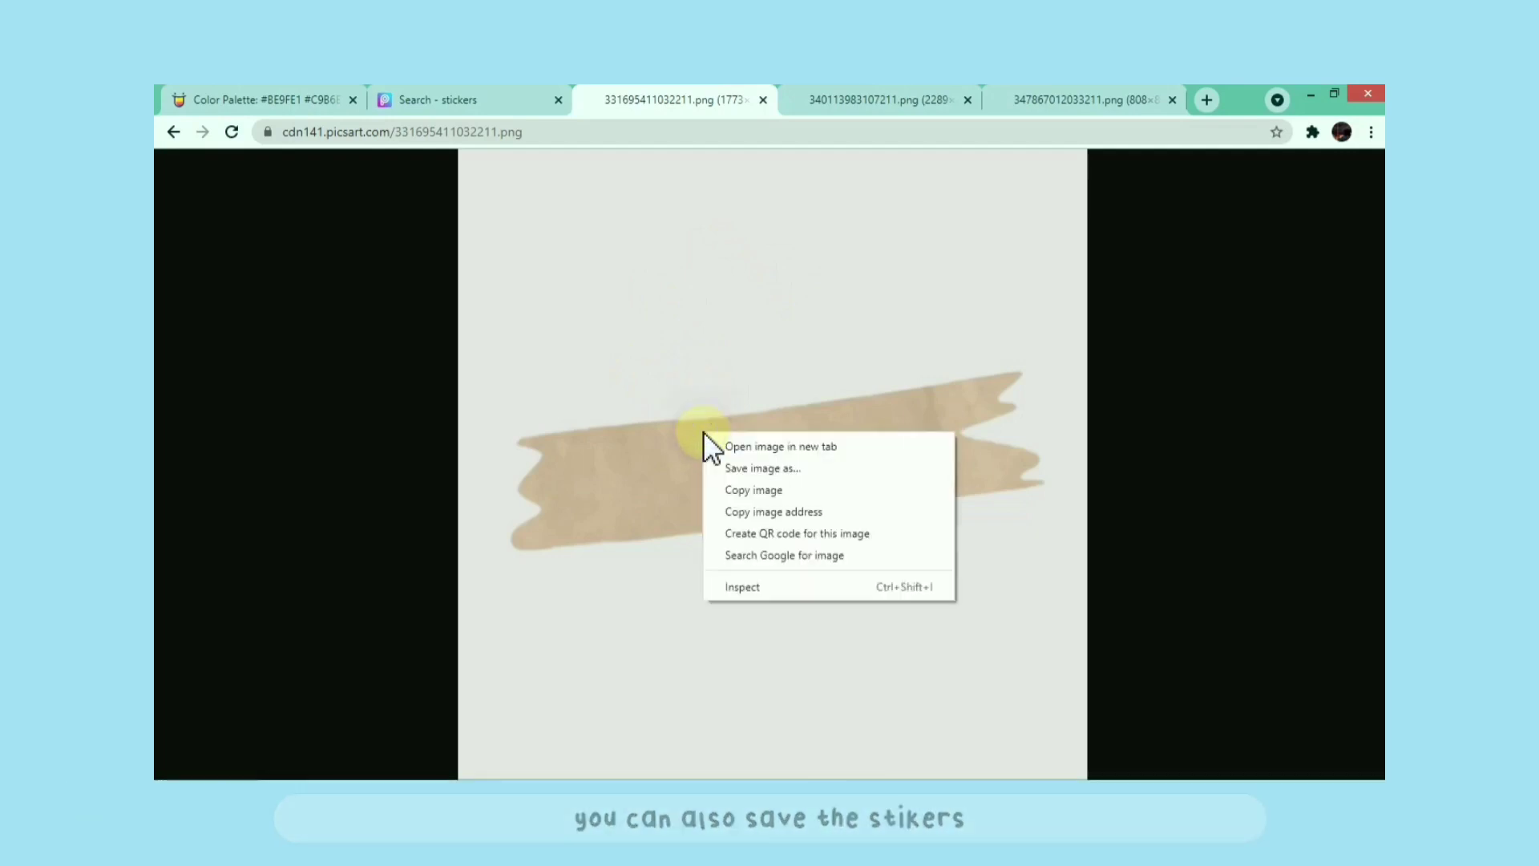
{"action": "left_click", "coordinate": [815, 471]}
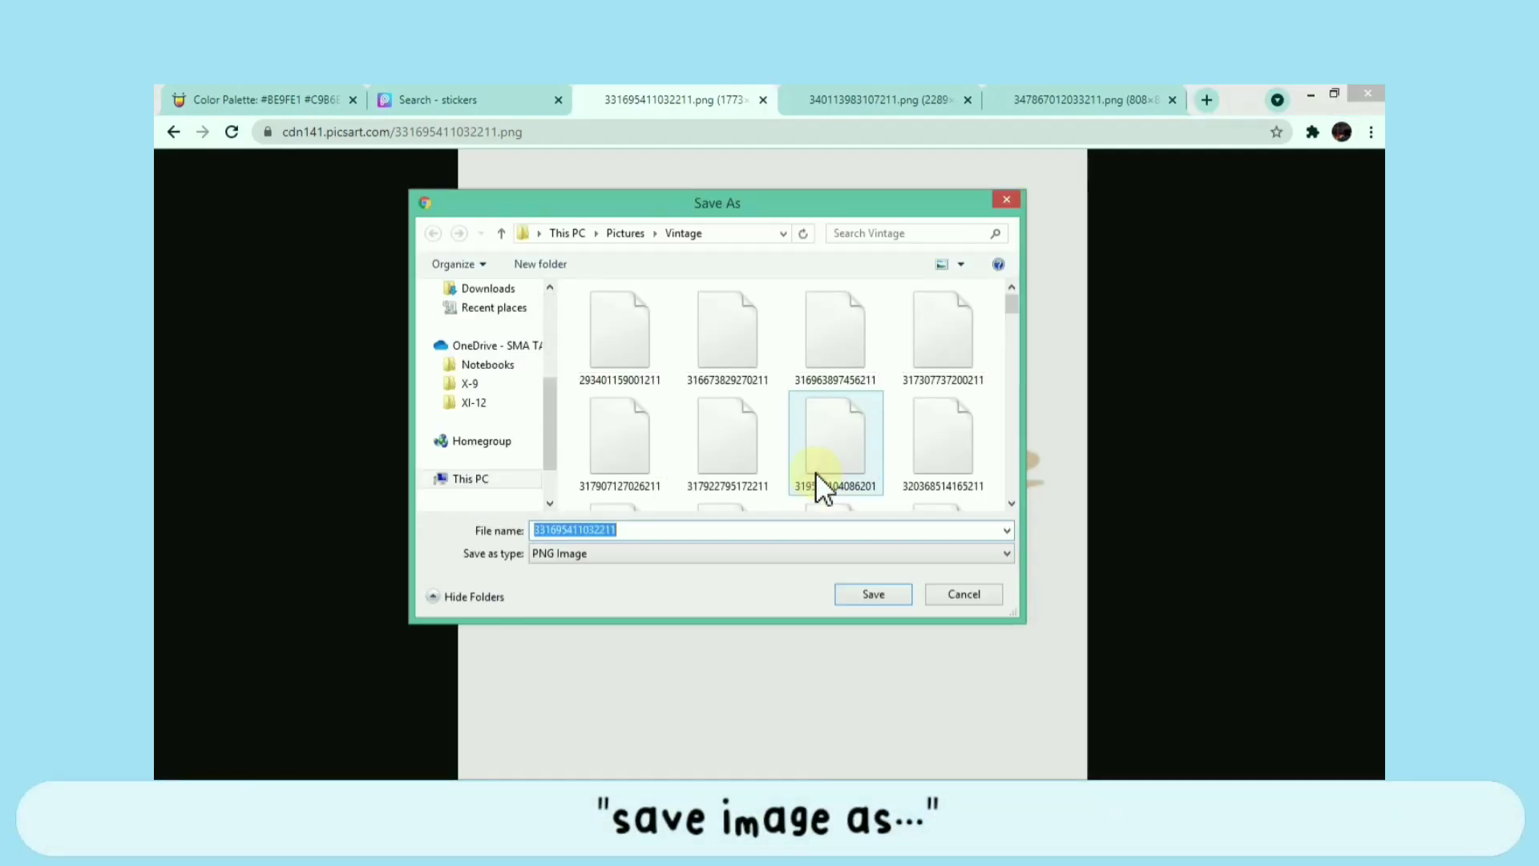
{"action": "type", "text": "washi"}
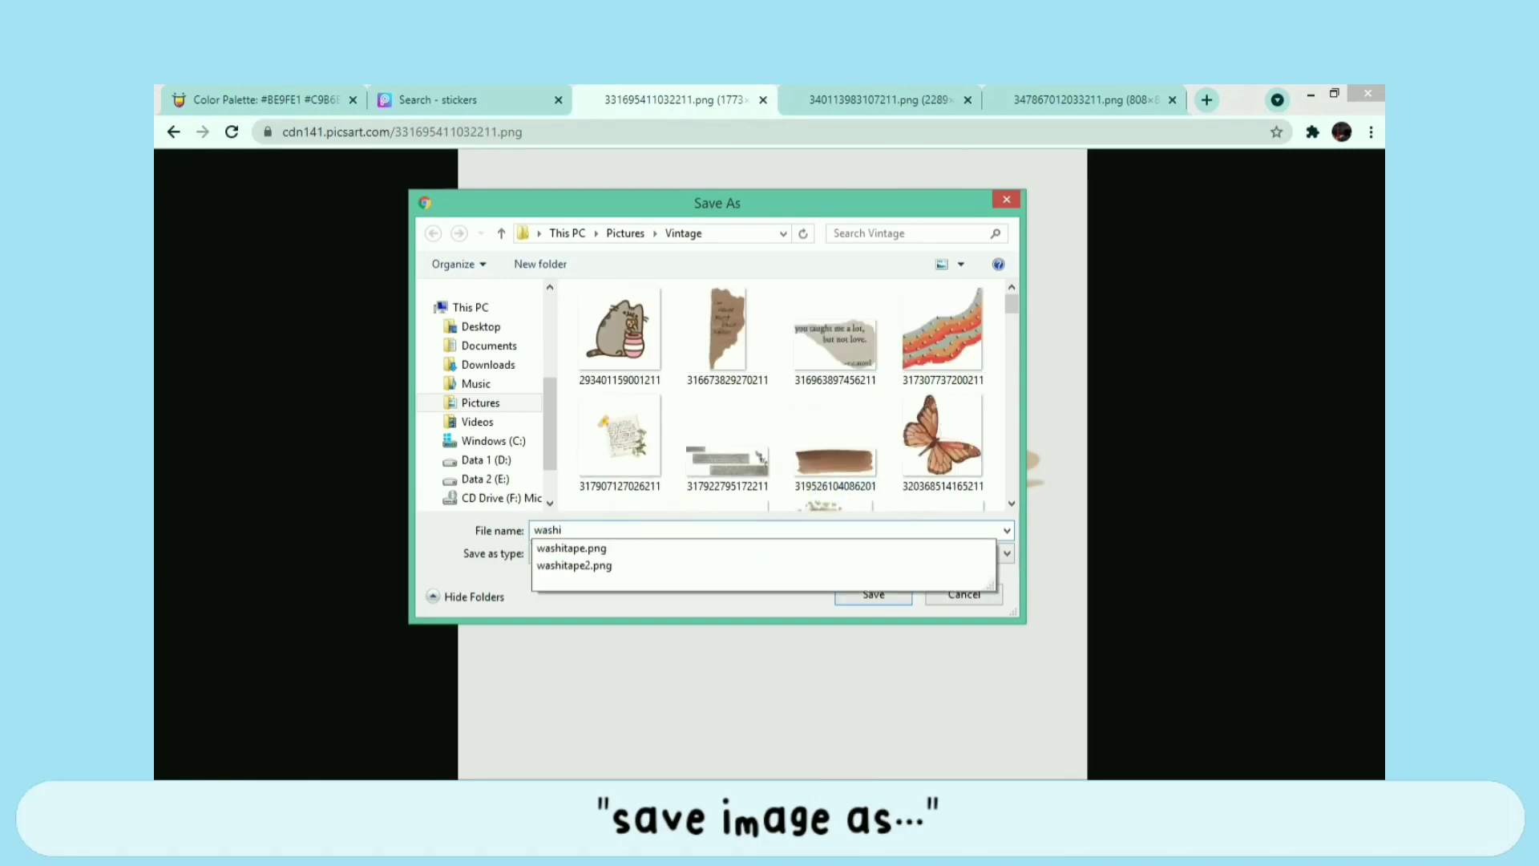
{"action": "type", "text": "tapes"}
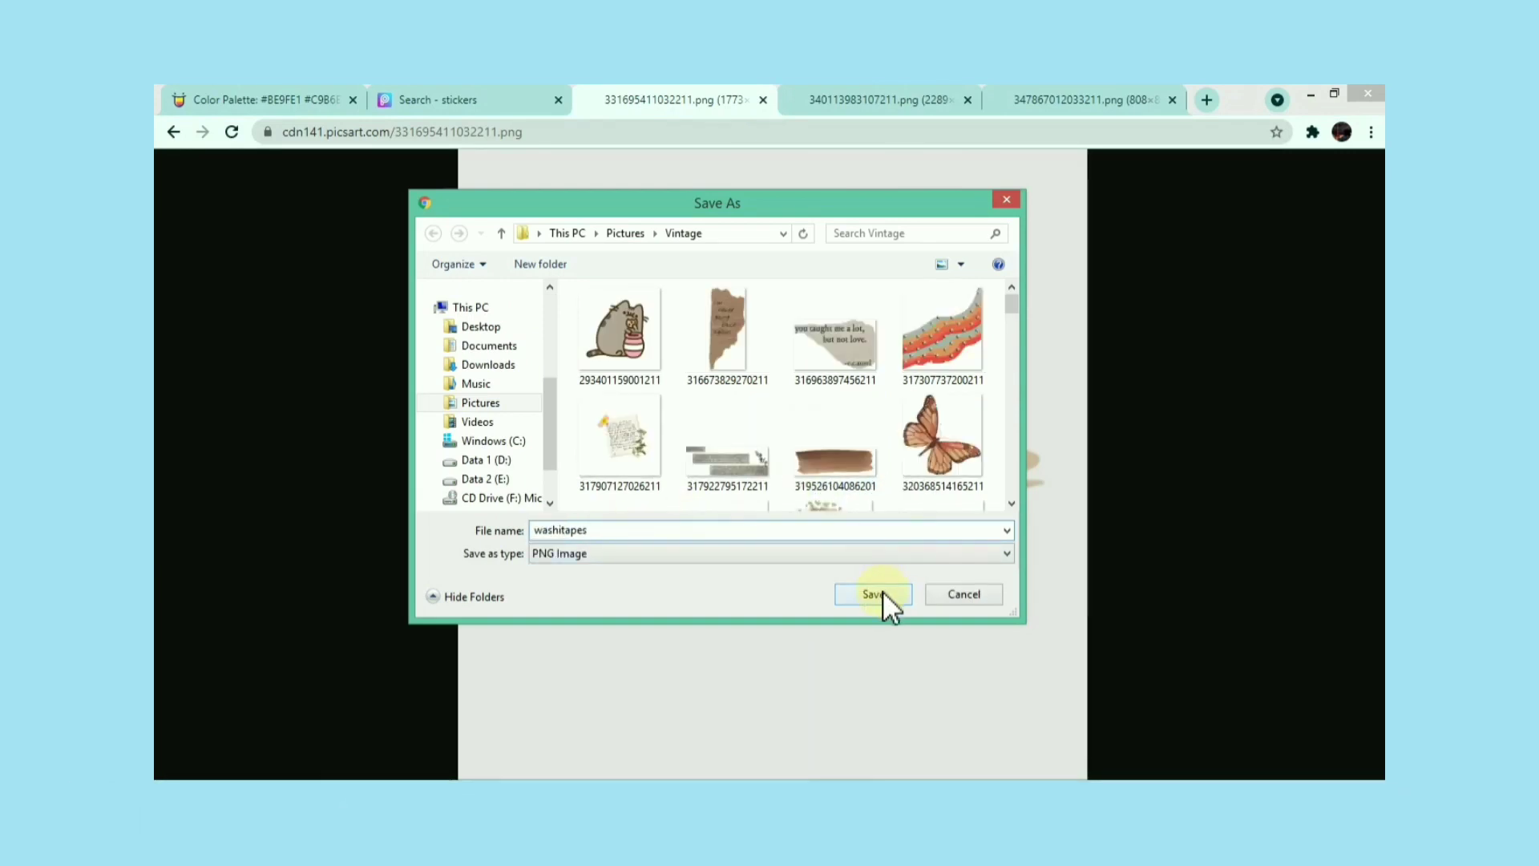
{"action": "left_click", "coordinate": [881, 594]}
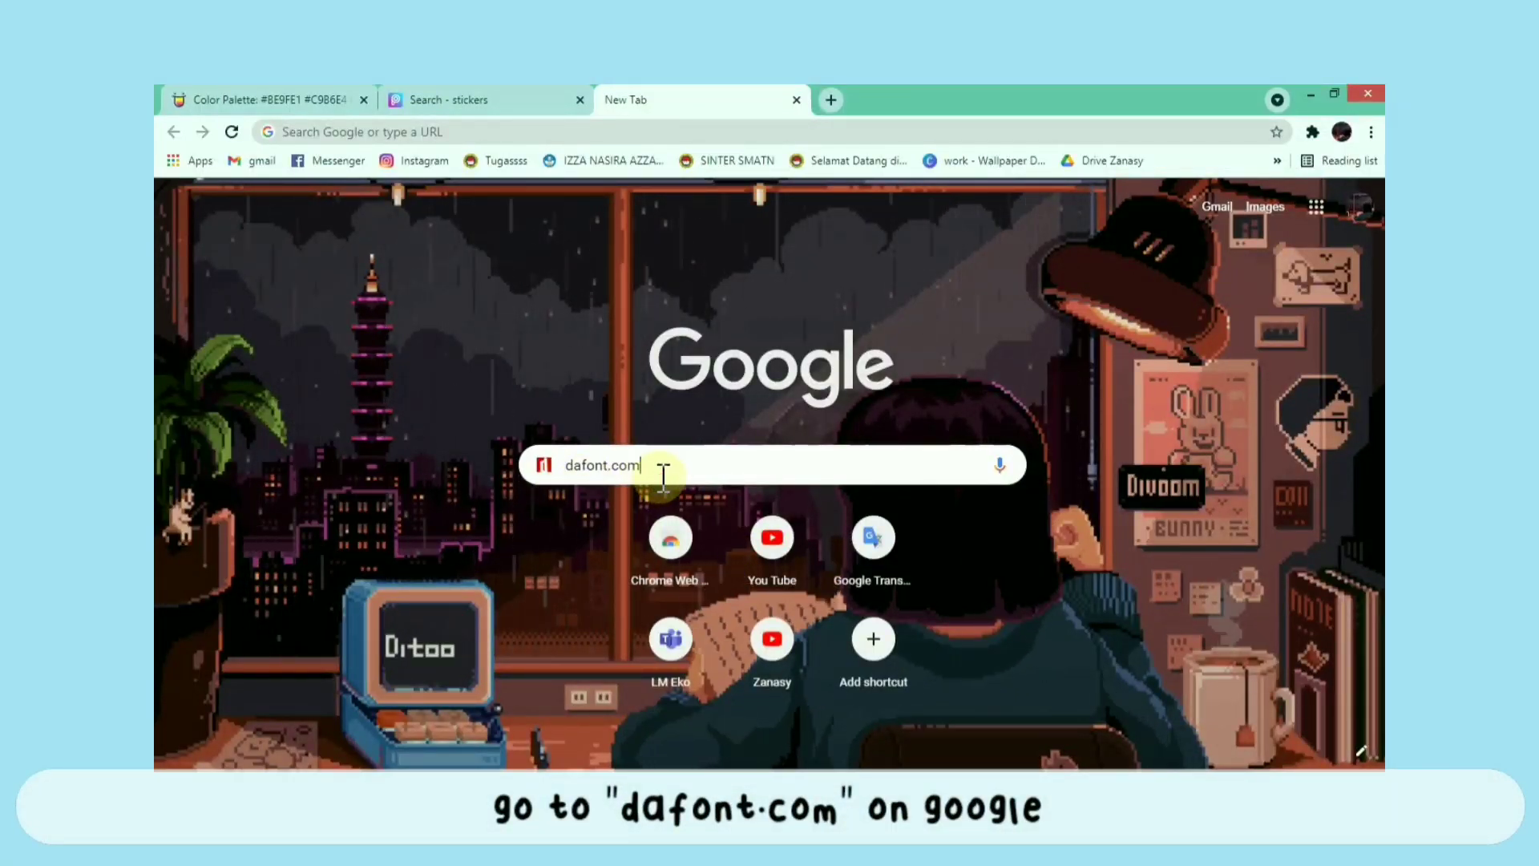
- Load dafont.com and browse the Calligraphy font category
{"action": "key", "text": "Return"}
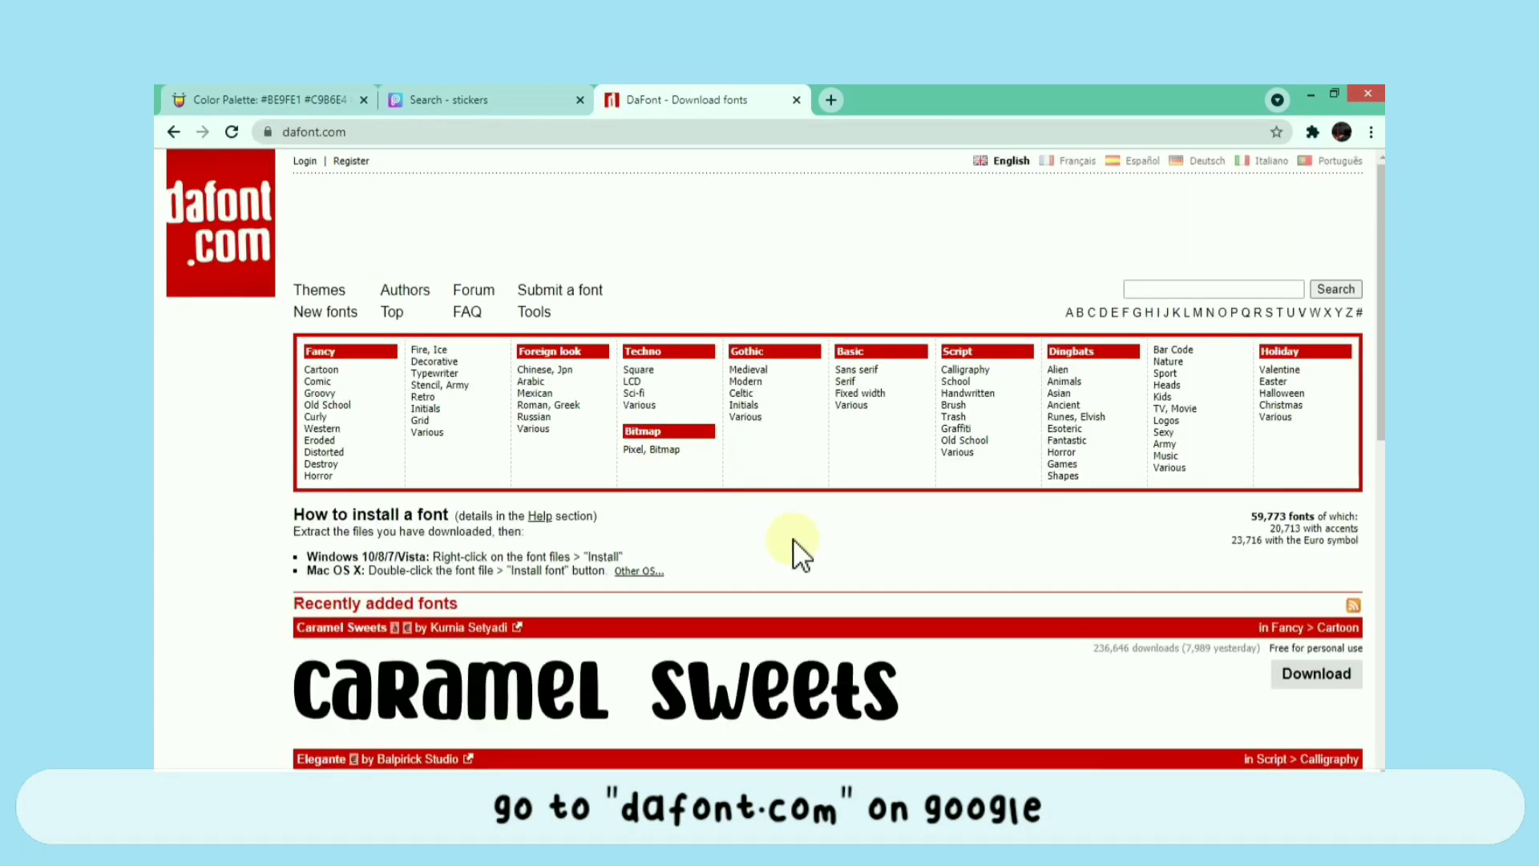
{"action": "scroll", "coordinate": [805, 569], "scroll_direction": "down", "scroll_amount": 2}
{"action": "scroll", "coordinate": [810, 585], "scroll_direction": "down", "scroll_amount": 6}
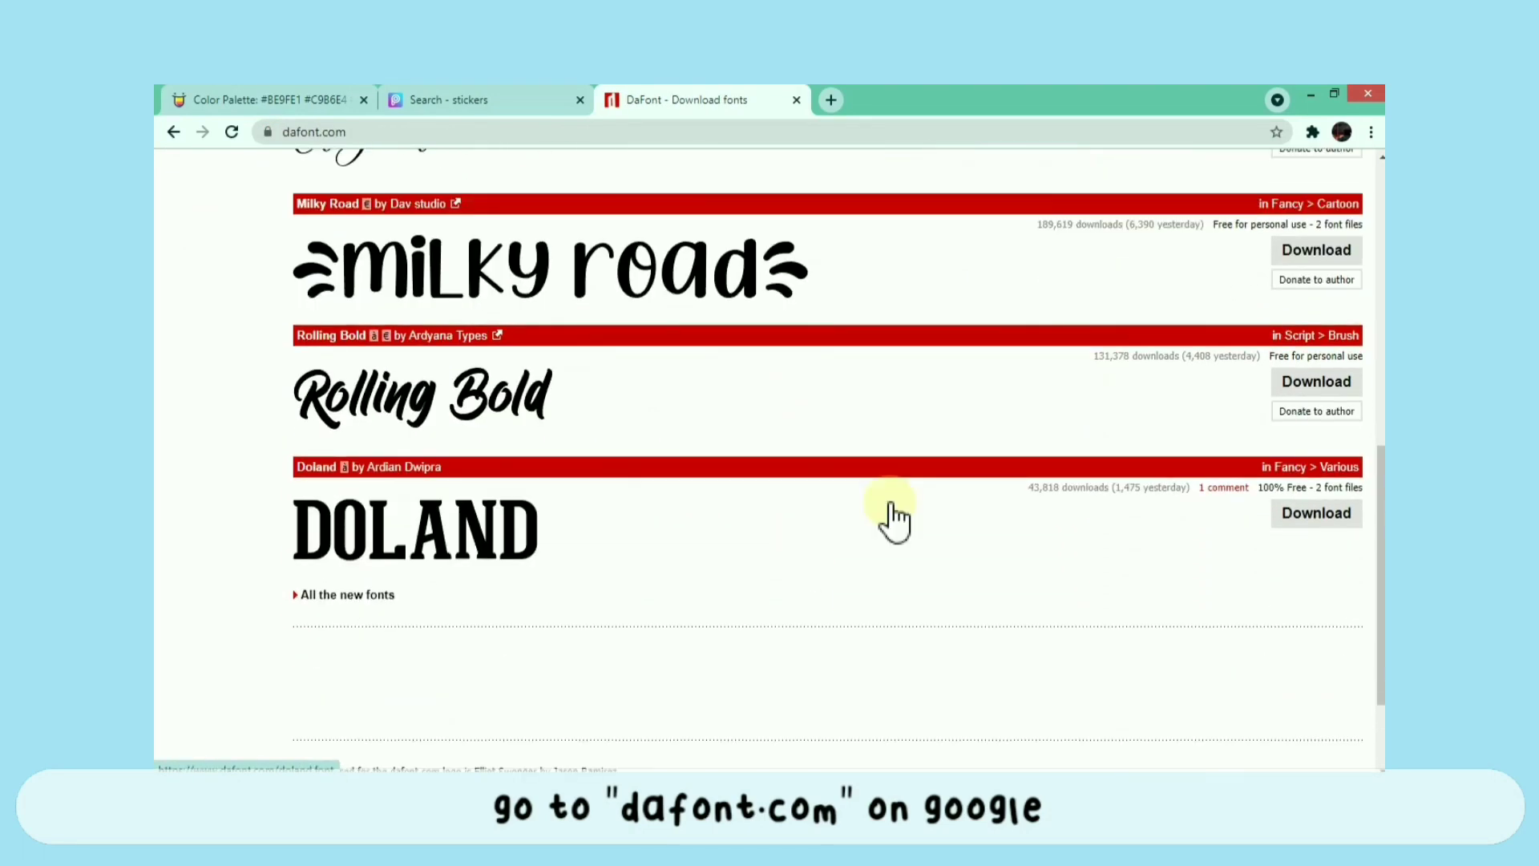
{"action": "scroll", "coordinate": [892, 521], "scroll_direction": "up", "scroll_amount": 8}
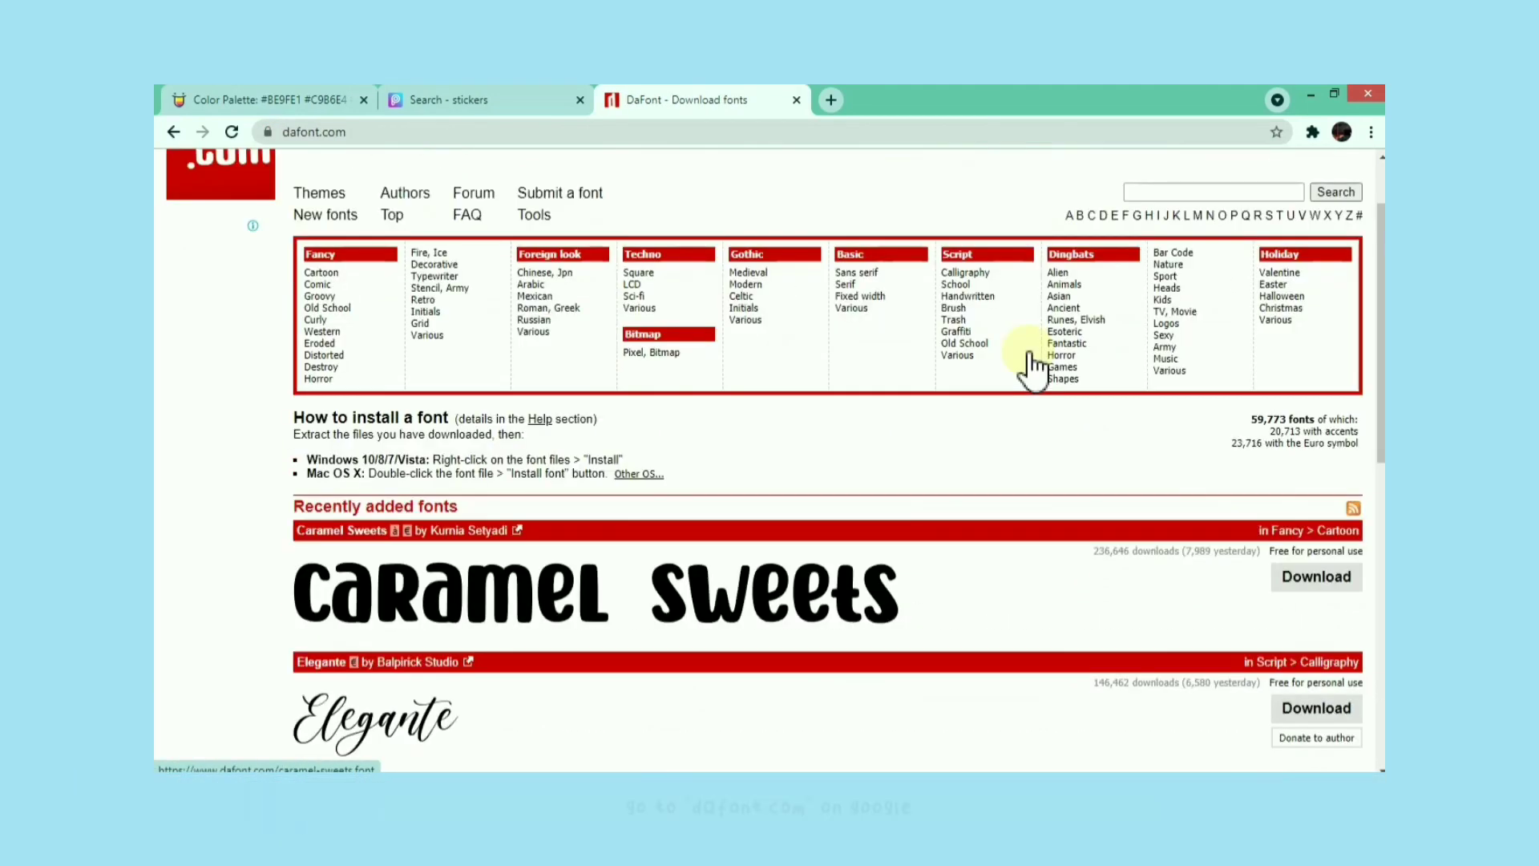
{"action": "left_click", "coordinate": [1006, 276]}
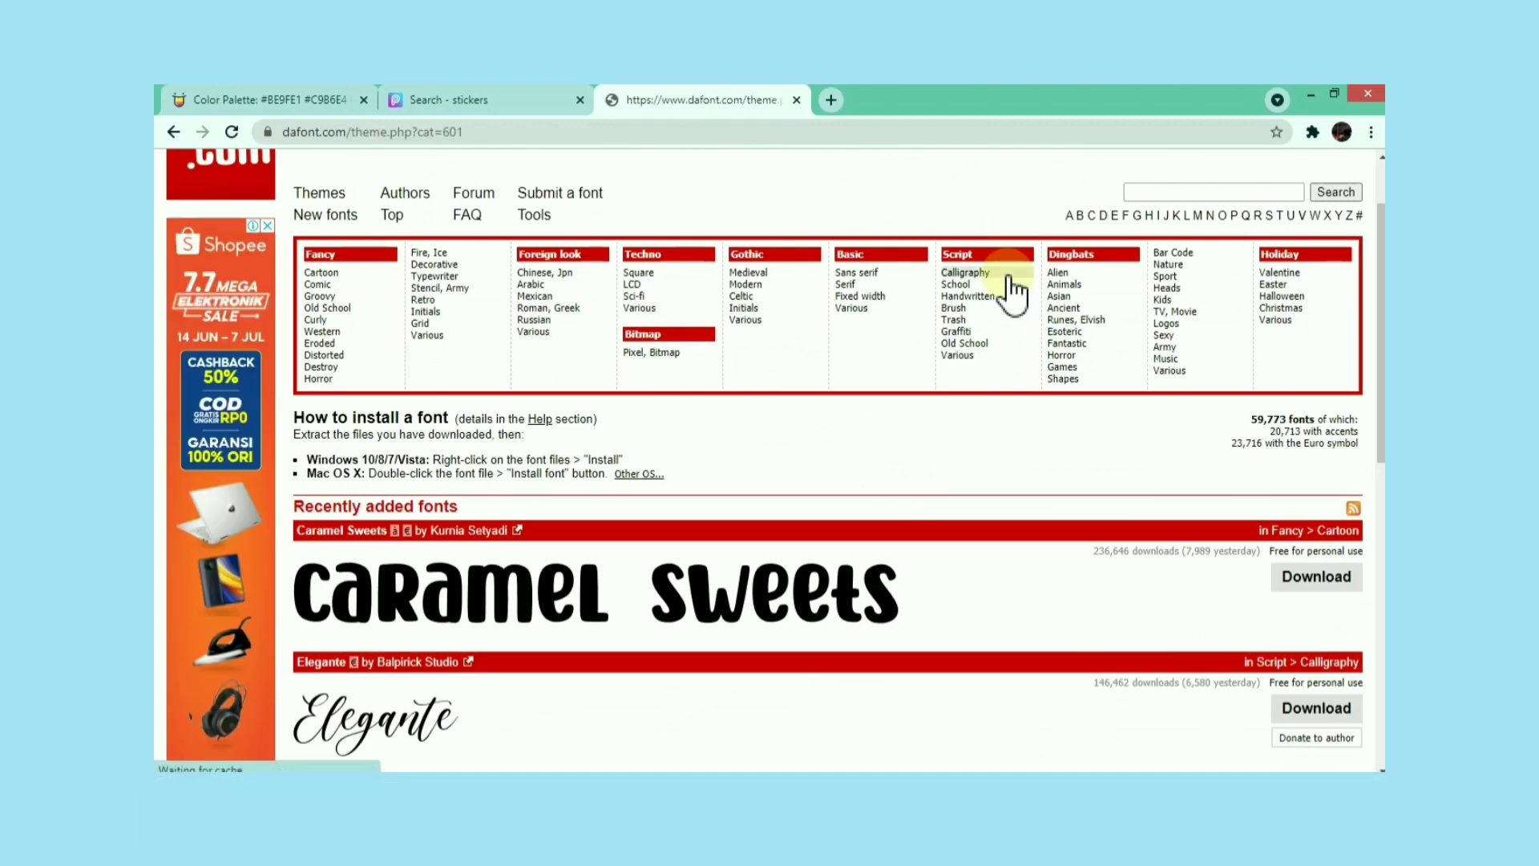
{"action": "scroll", "coordinate": [908, 646], "scroll_direction": "down", "scroll_amount": 3}
{"action": "scroll", "coordinate": [844, 633], "scroll_direction": "down", "scroll_amount": 2}
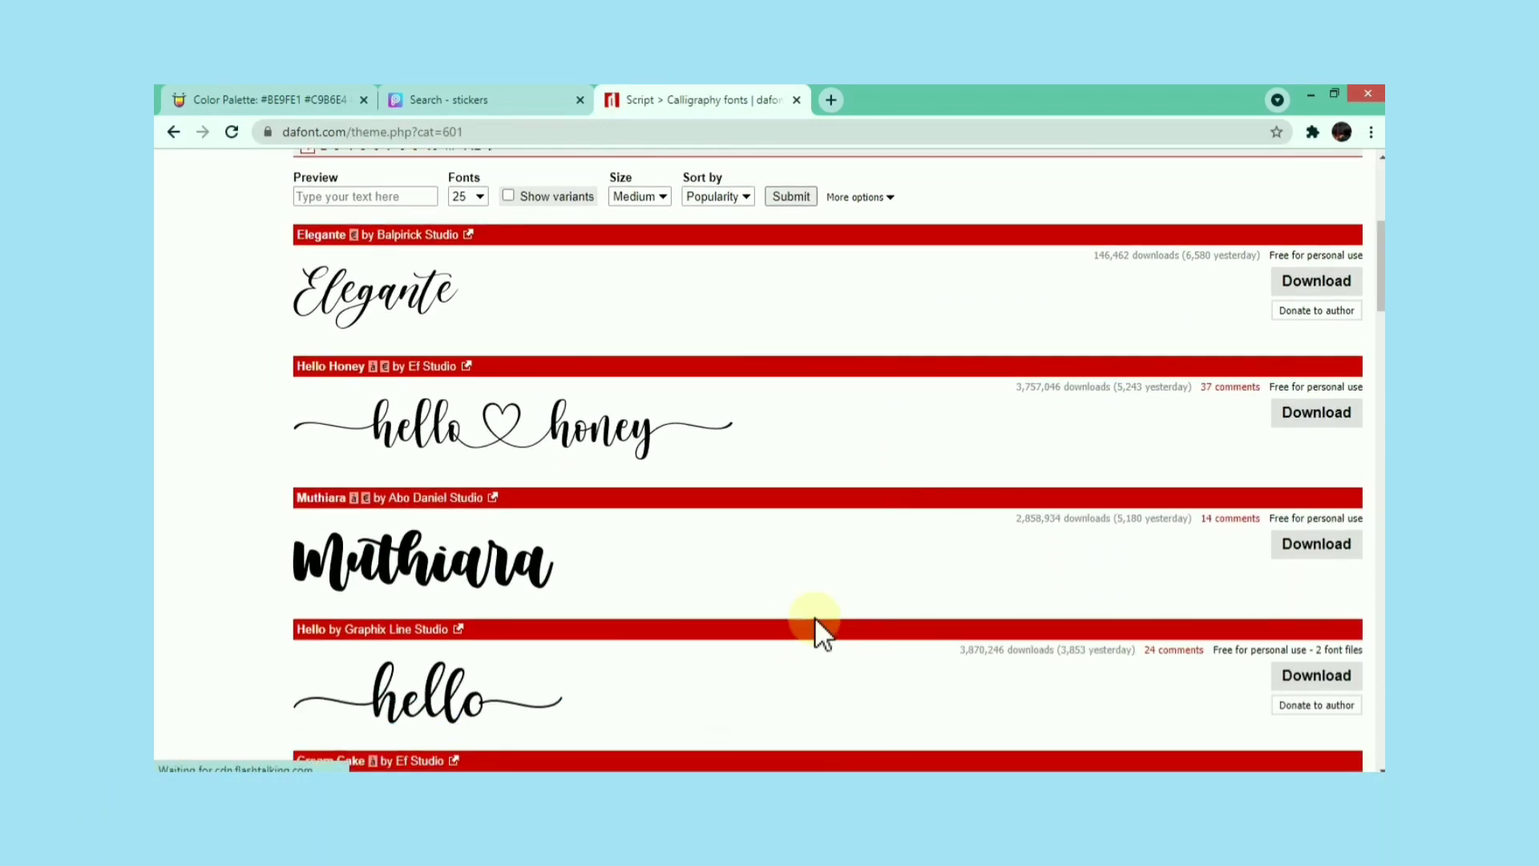
{"action": "scroll", "coordinate": [814, 622], "scroll_direction": "down", "scroll_amount": 6}
{"action": "scroll", "coordinate": [818, 634], "scroll_direction": "down", "scroll_amount": 3}
{"action": "scroll", "coordinate": [818, 634], "scroll_direction": "down", "scroll_amount": 4}
{"action": "scroll", "coordinate": [818, 634], "scroll_direction": "down", "scroll_amount": 3}
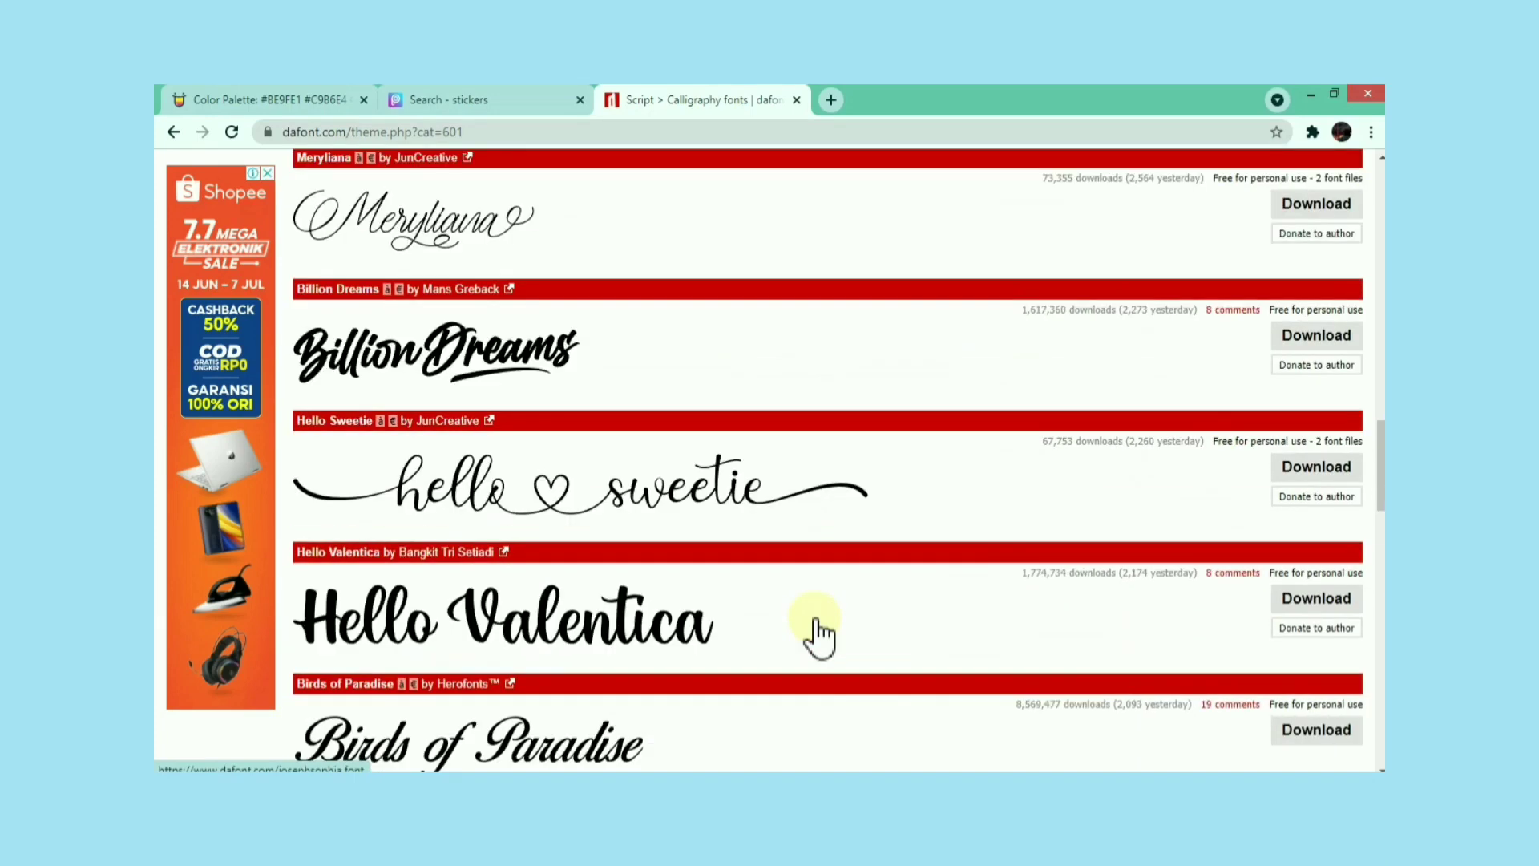
{"action": "scroll", "coordinate": [817, 633], "scroll_direction": "down", "scroll_amount": 2}
{"action": "scroll", "coordinate": [818, 634], "scroll_direction": "down", "scroll_amount": 3}
{"action": "scroll", "coordinate": [817, 631], "scroll_direction": "down", "scroll_amount": 2}
{"action": "scroll", "coordinate": [816, 630], "scroll_direction": "down", "scroll_amount": 5}
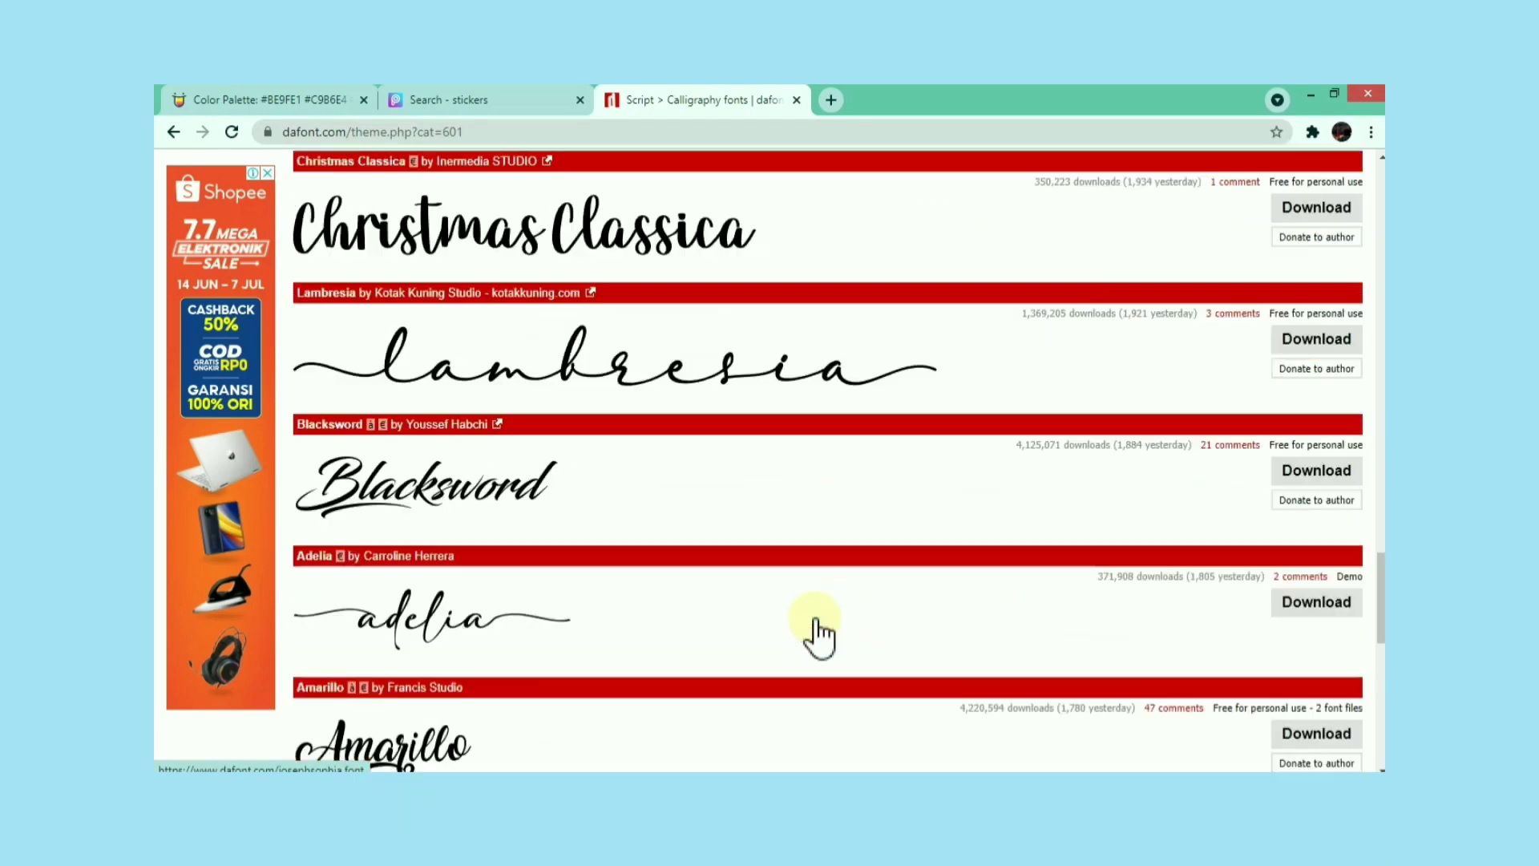
{"action": "scroll", "coordinate": [817, 630], "scroll_direction": "down", "scroll_amount": 5}
{"action": "scroll", "coordinate": [818, 629], "scroll_direction": "up", "scroll_amount": 5}
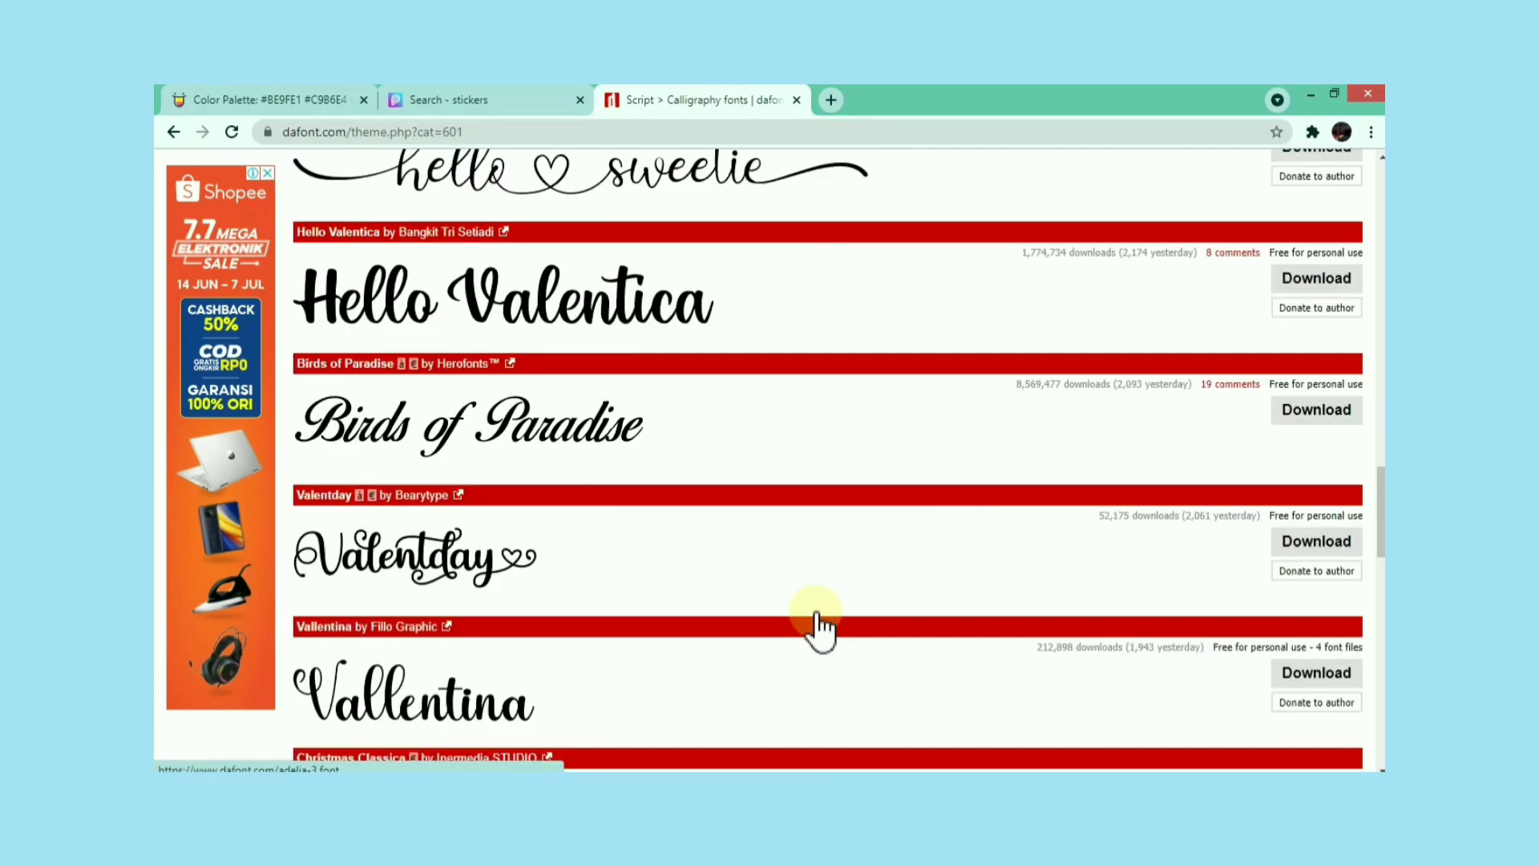
{"action": "scroll", "coordinate": [818, 626], "scroll_direction": "up", "scroll_amount": 5}
{"action": "scroll", "coordinate": [789, 598], "scroll_direction": "up", "scroll_amount": 5}
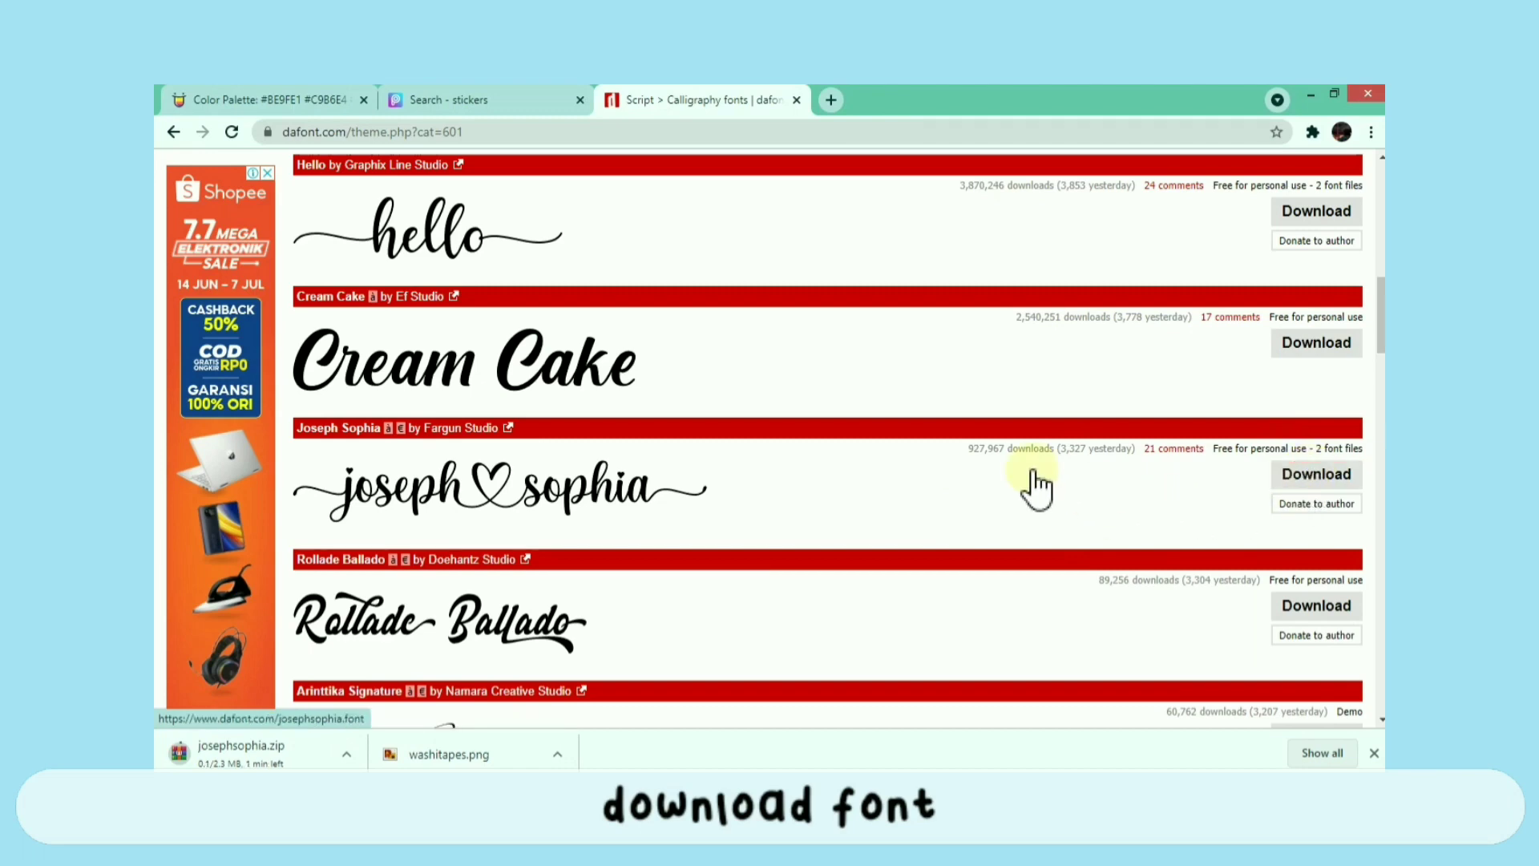
{"action": "scroll", "coordinate": [910, 639], "scroll_direction": "down", "scroll_amount": 5}
{"action": "scroll", "coordinate": [911, 634], "scroll_direction": "down", "scroll_amount": 5}
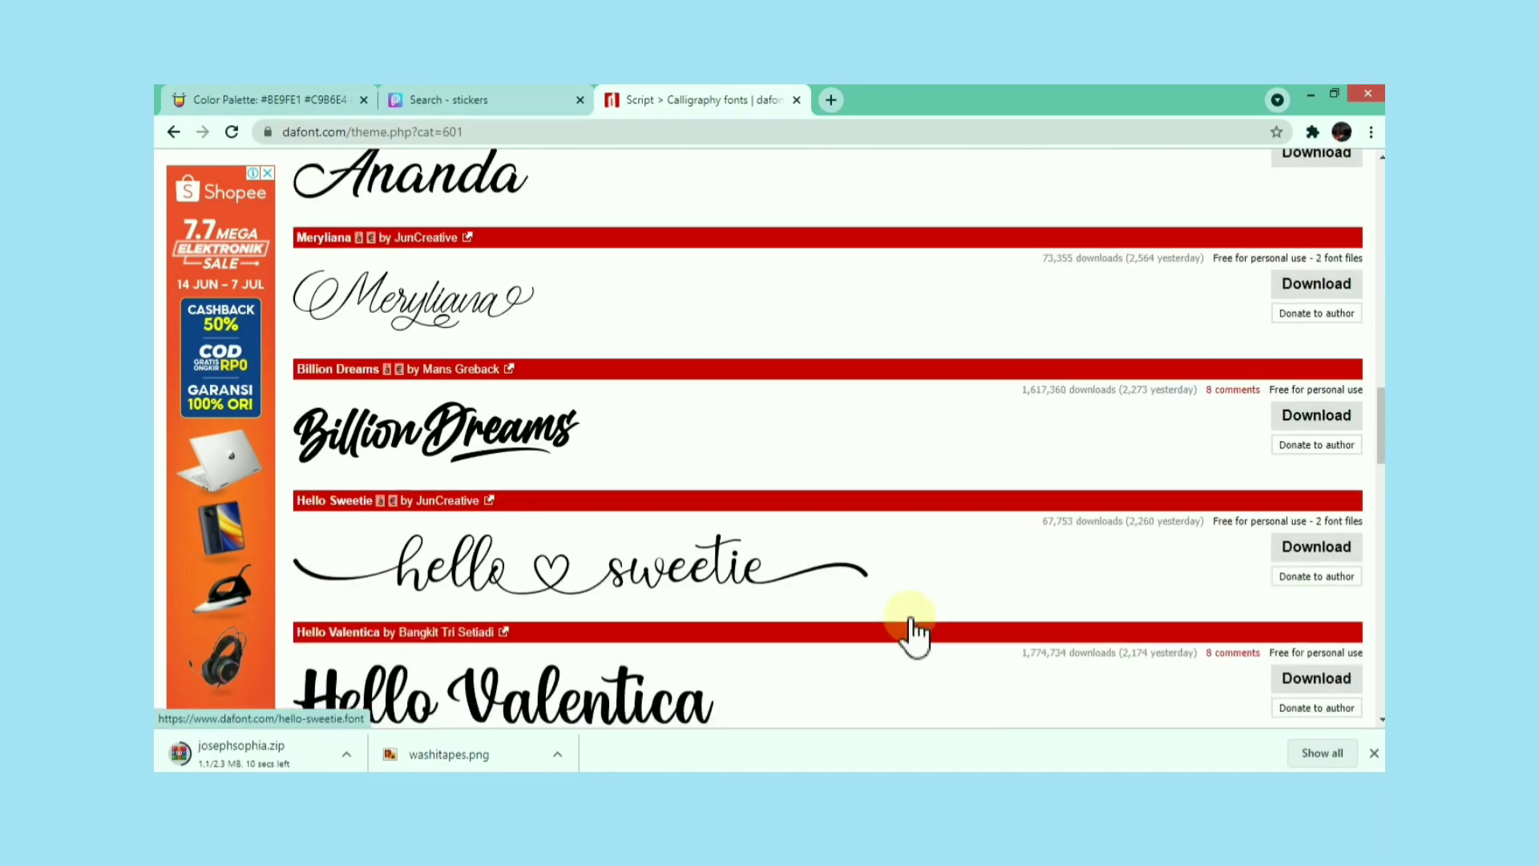
{"action": "scroll", "coordinate": [911, 617], "scroll_direction": "up", "scroll_amount": 15}
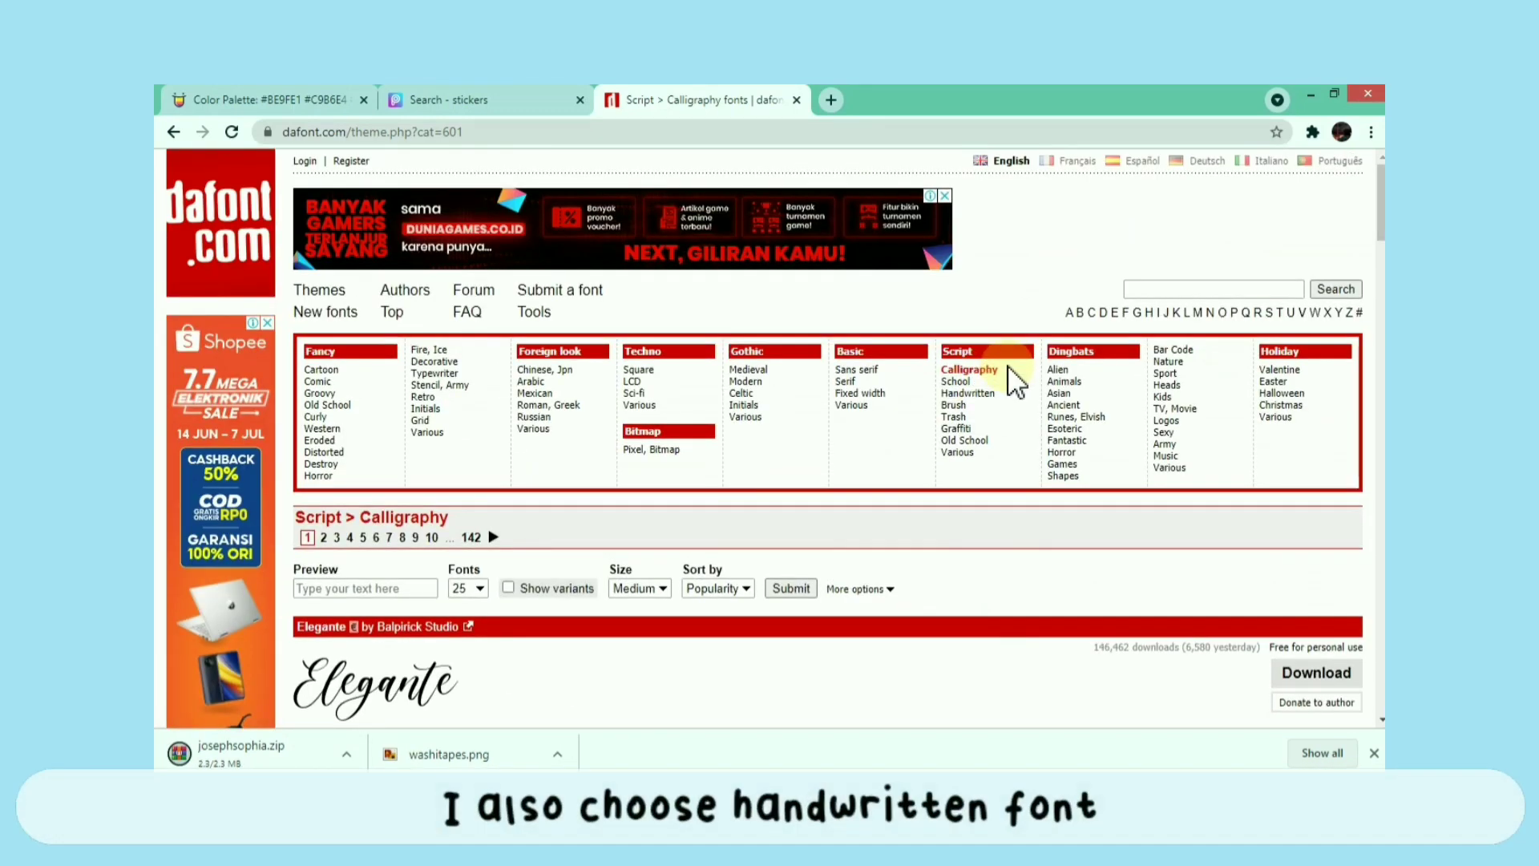
- Download Lemon Tuesday from the Handwritten category, then open josephsophia.zip
{"action": "left_click", "coordinate": [992, 395]}
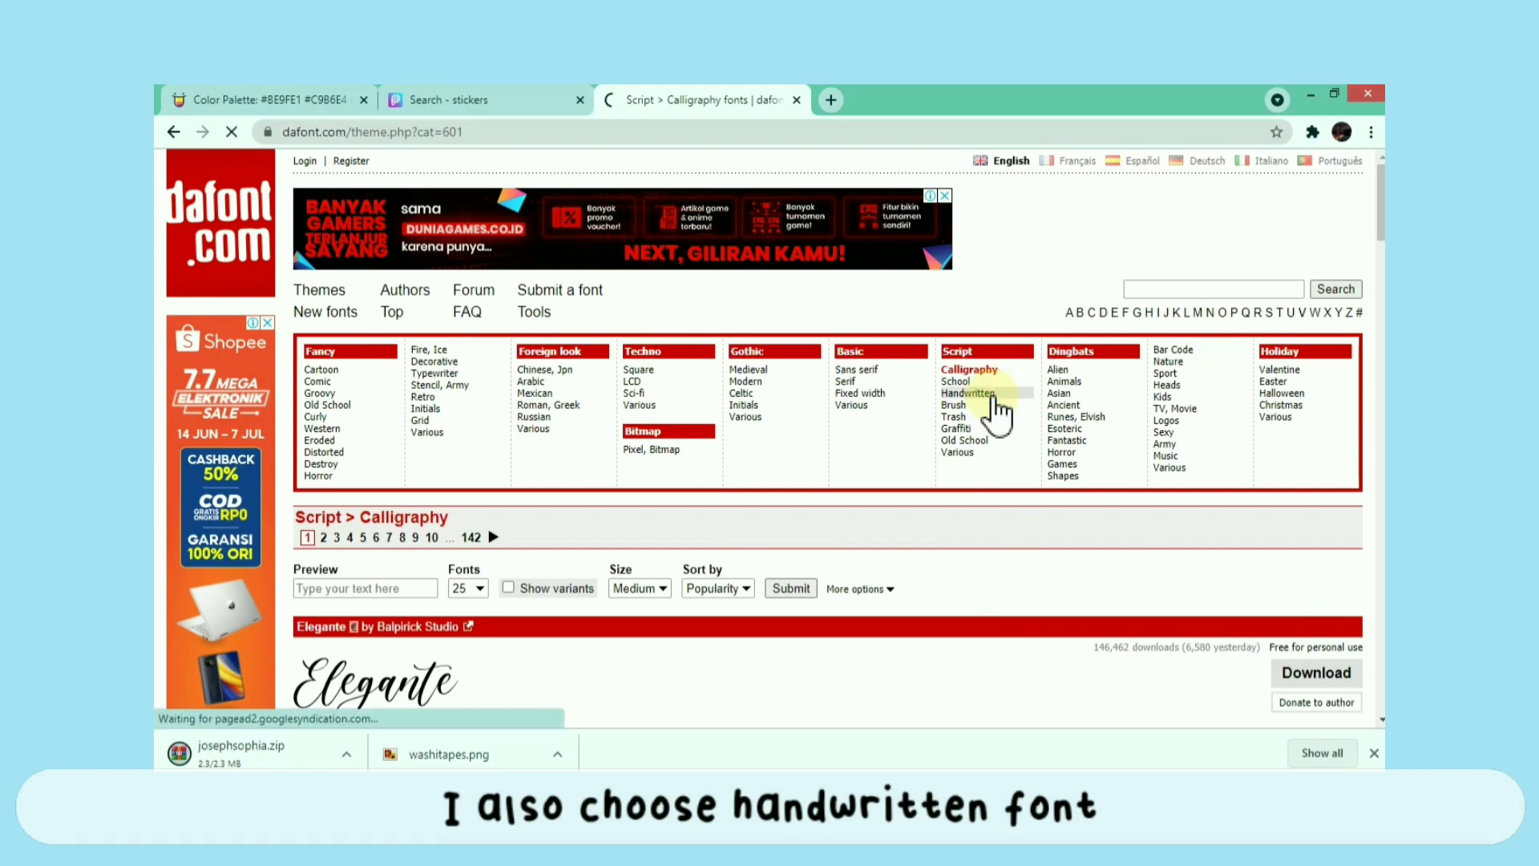
{"action": "scroll", "coordinate": [996, 401], "scroll_direction": "down", "scroll_amount": 3}
{"action": "scroll", "coordinate": [996, 385], "scroll_direction": "down", "scroll_amount": 7}
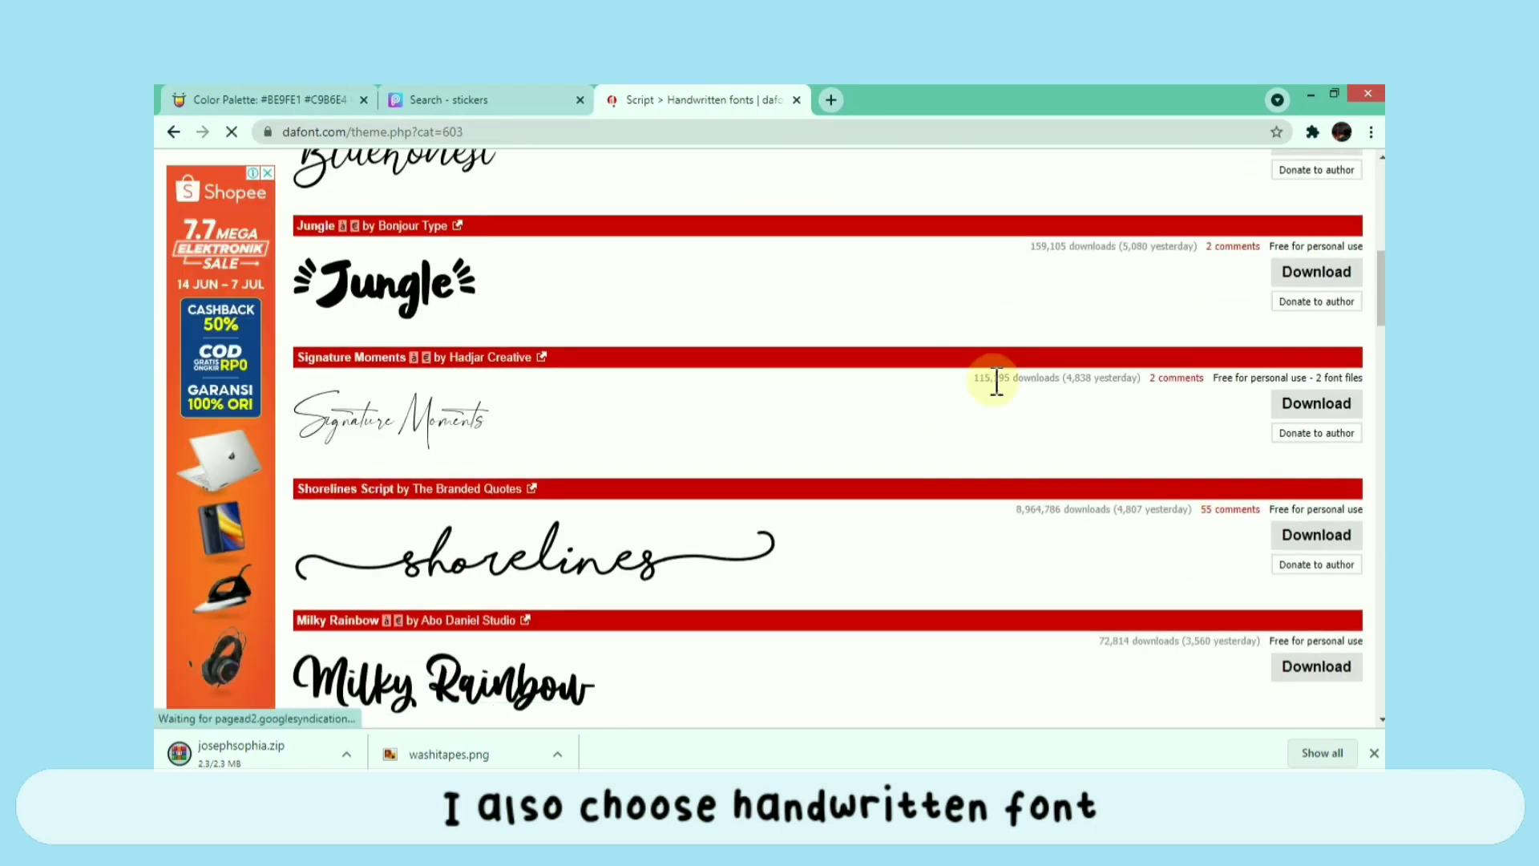
{"action": "scroll", "coordinate": [657, 525], "scroll_direction": "up", "scroll_amount": 1}
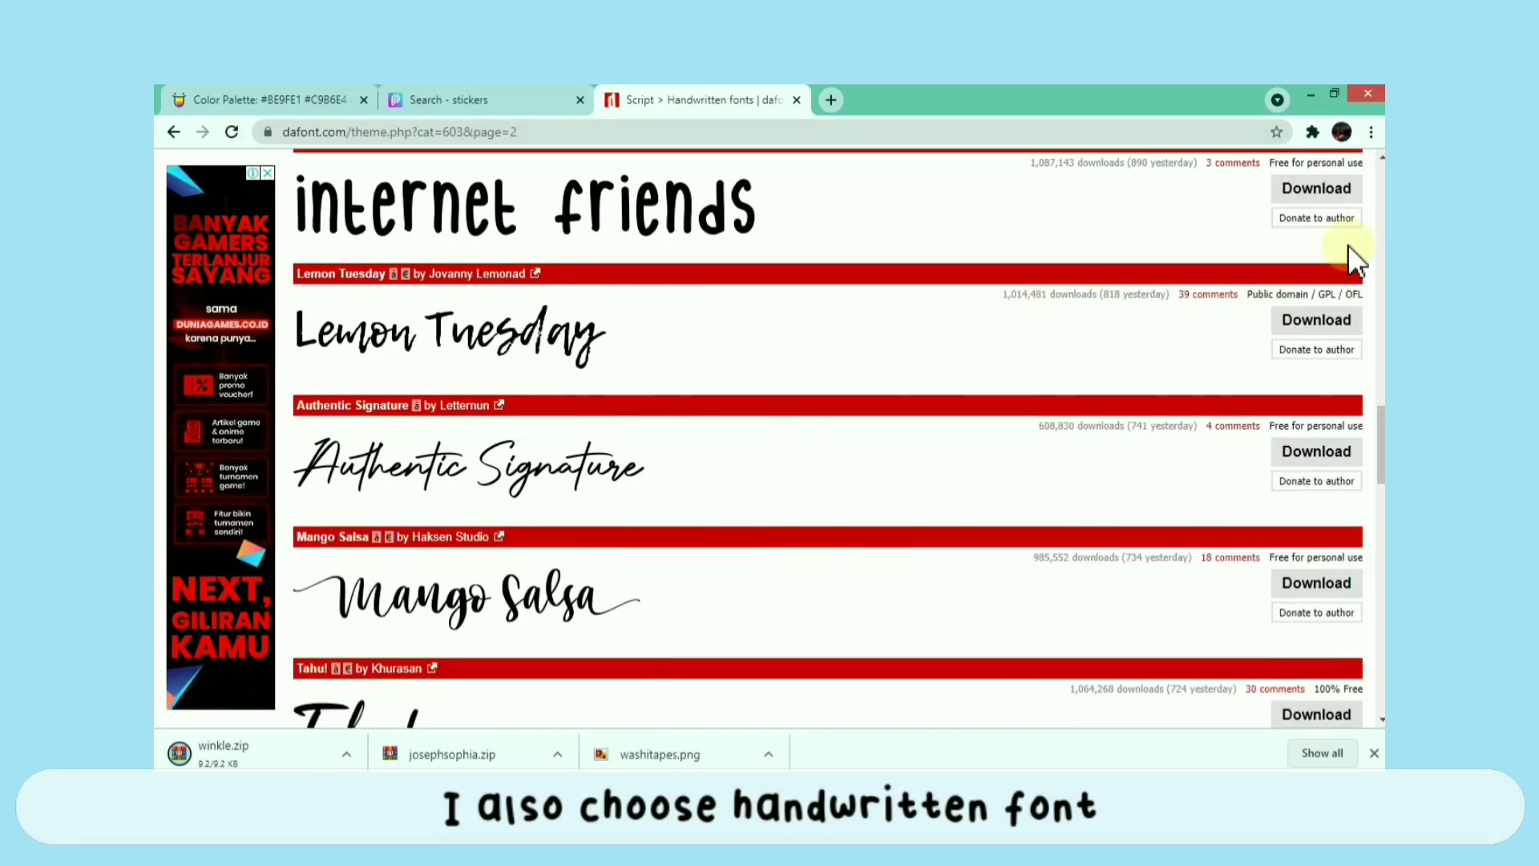
{"action": "left_click", "coordinate": [1327, 316]}
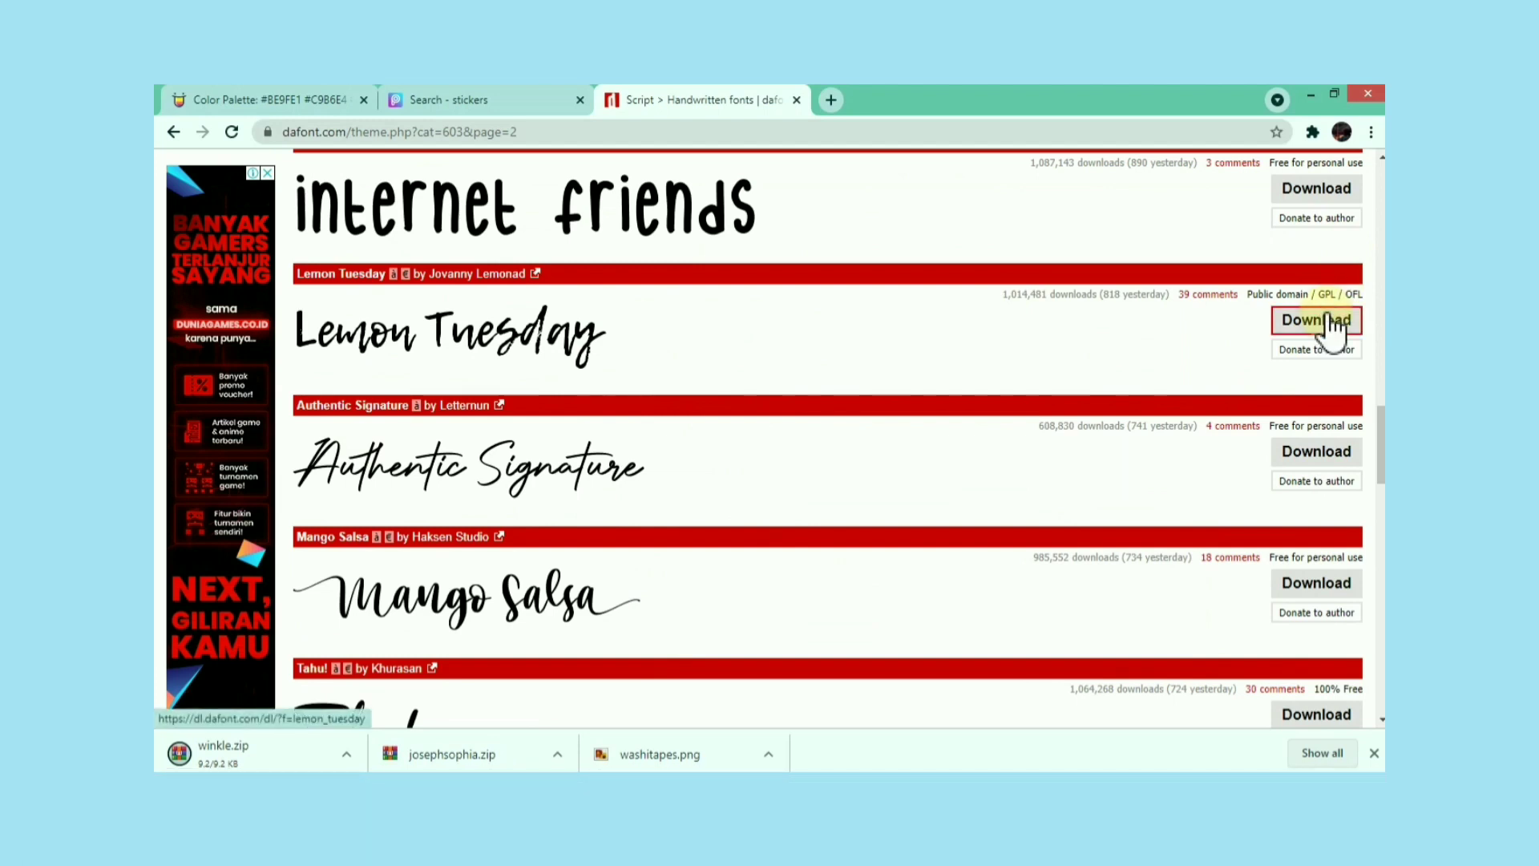
{"action": "scroll", "coordinate": [1002, 521], "scroll_direction": "down", "scroll_amount": 1}
{"action": "left_click", "coordinate": [689, 756]}
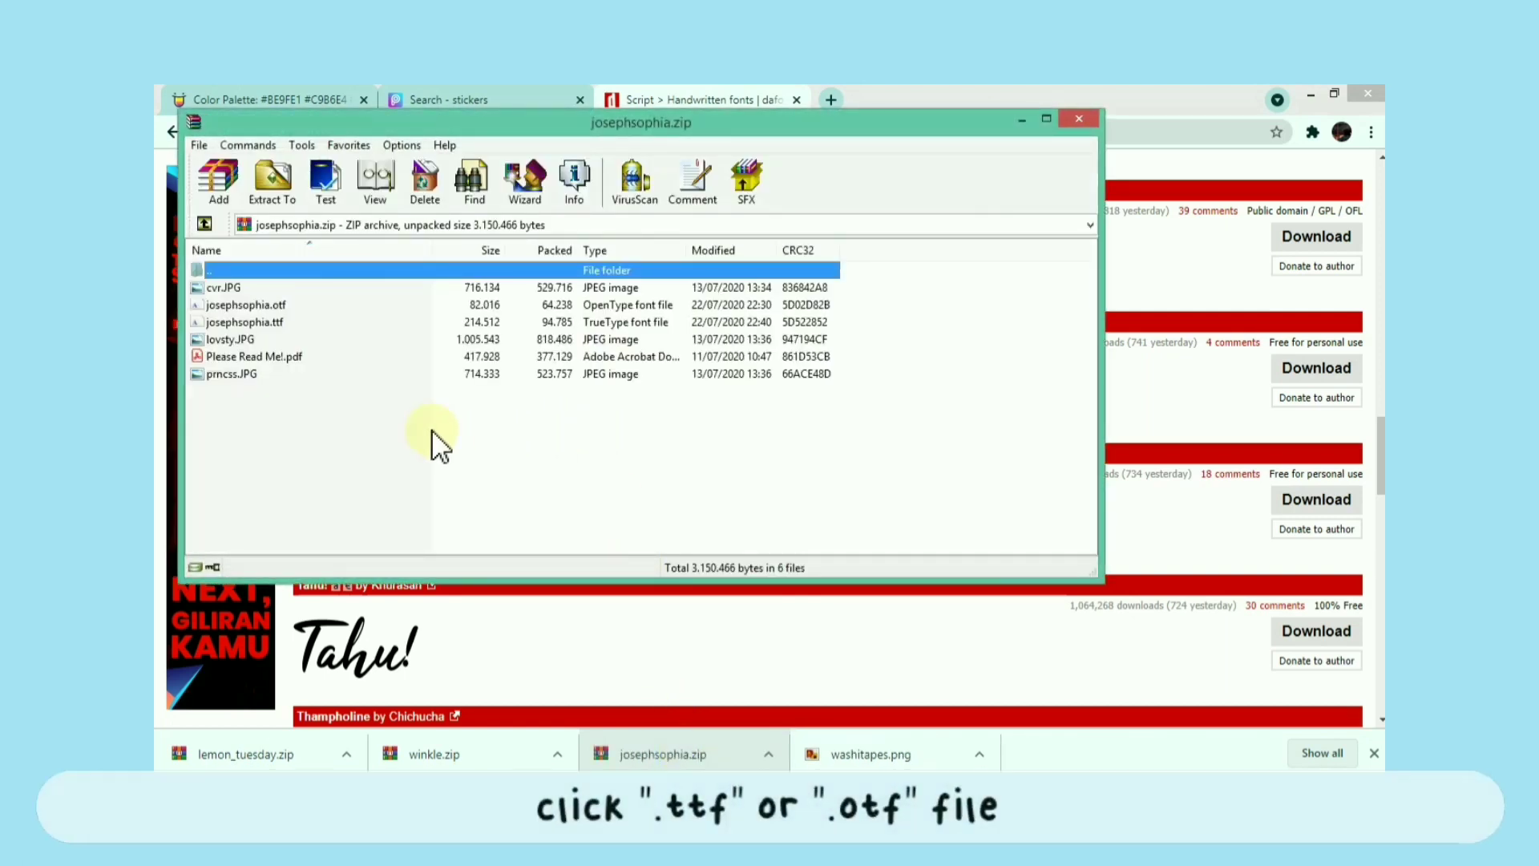
- Install josephsophia.ttf from the archive and close its font preview window
{"action": "left_click", "coordinate": [279, 322]}
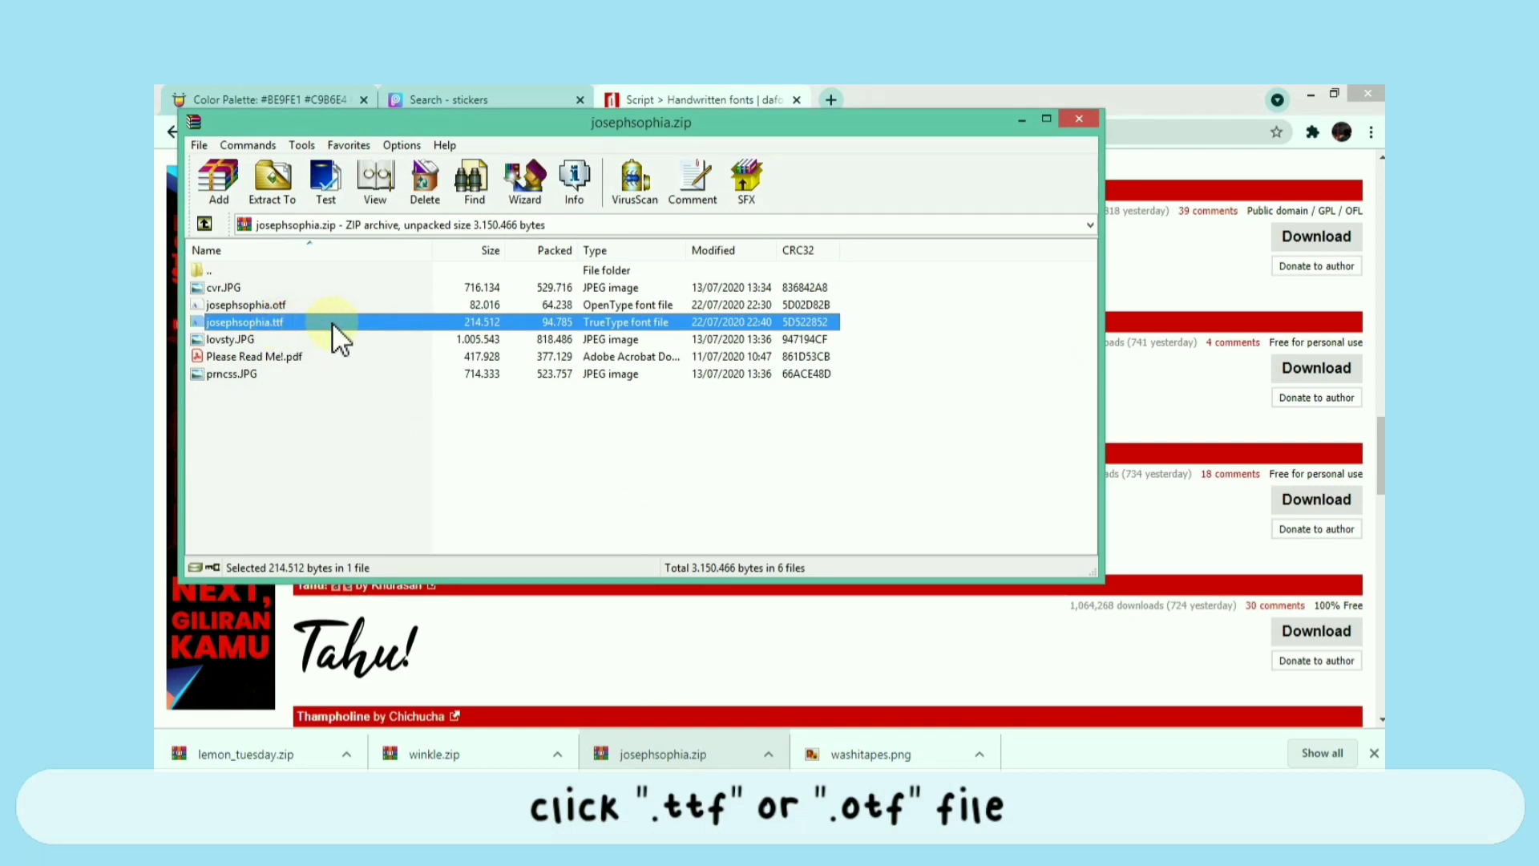
{"action": "double_click", "coordinate": [331, 320]}
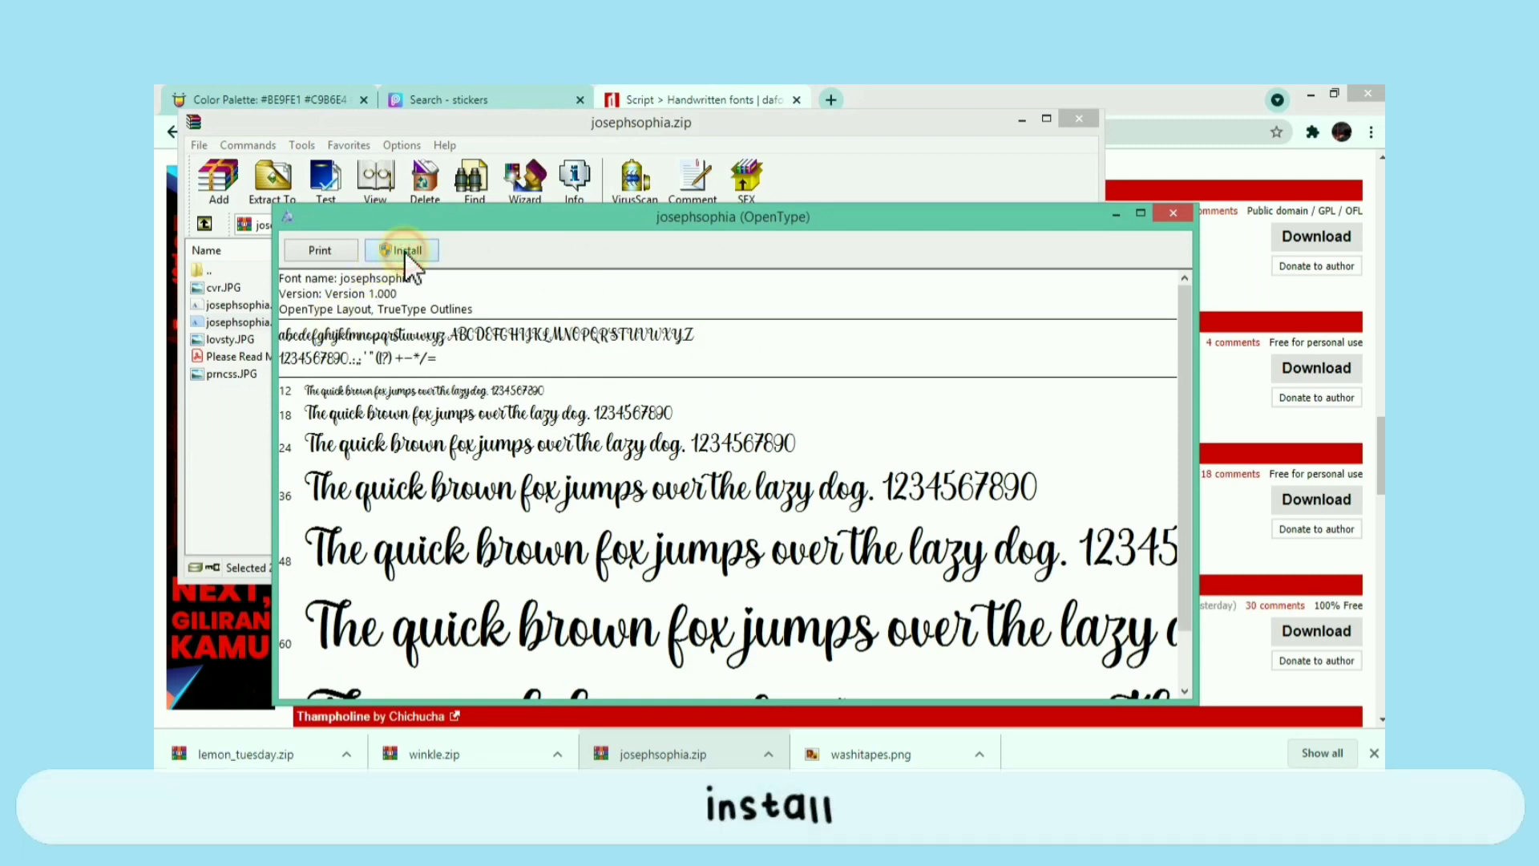
{"action": "left_click", "coordinate": [404, 250]}
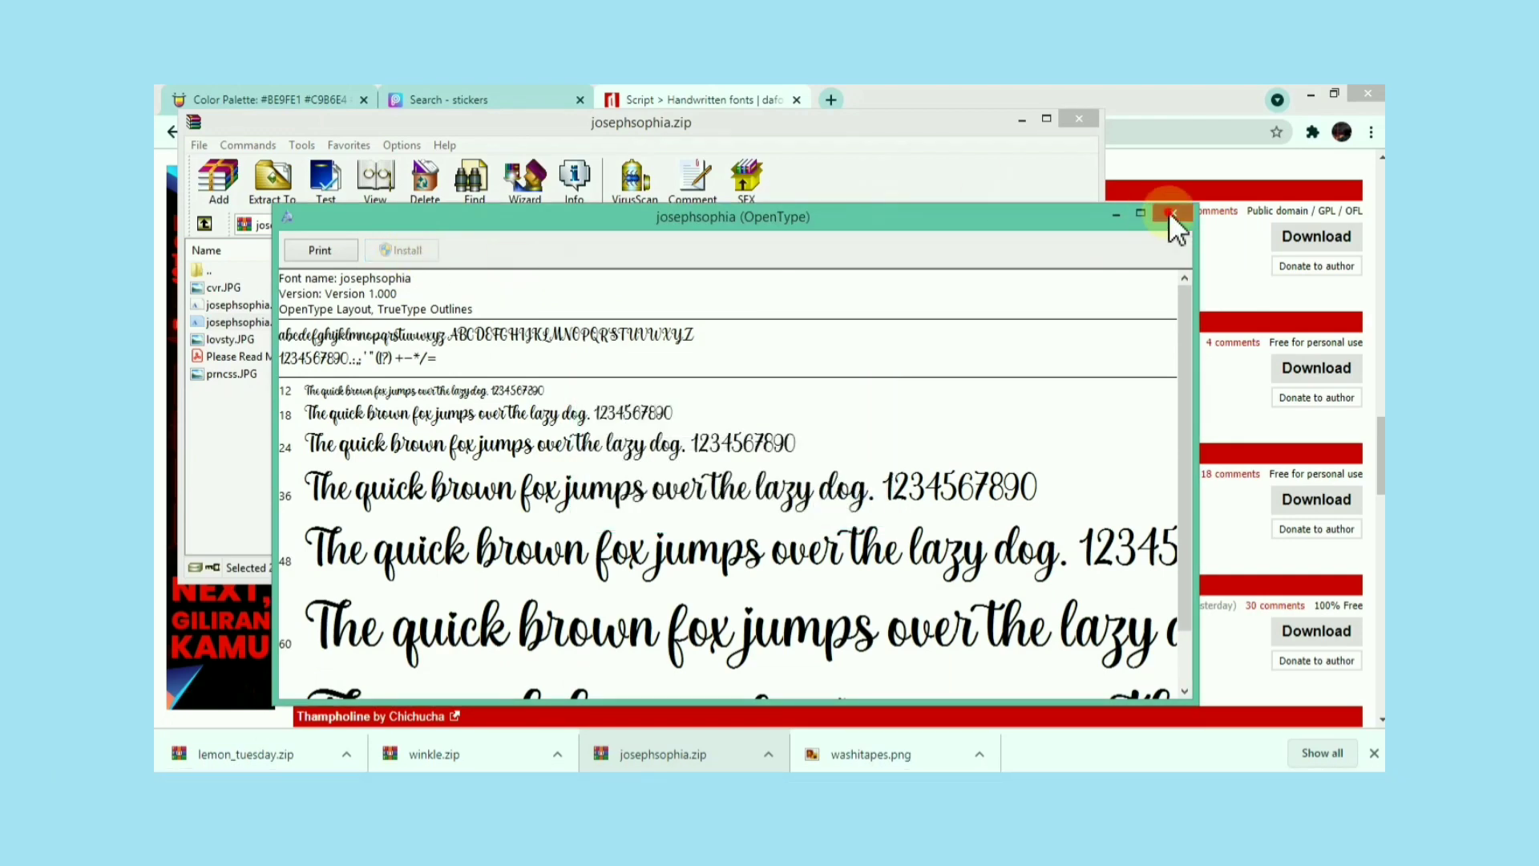
{"action": "left_click", "coordinate": [1170, 213]}
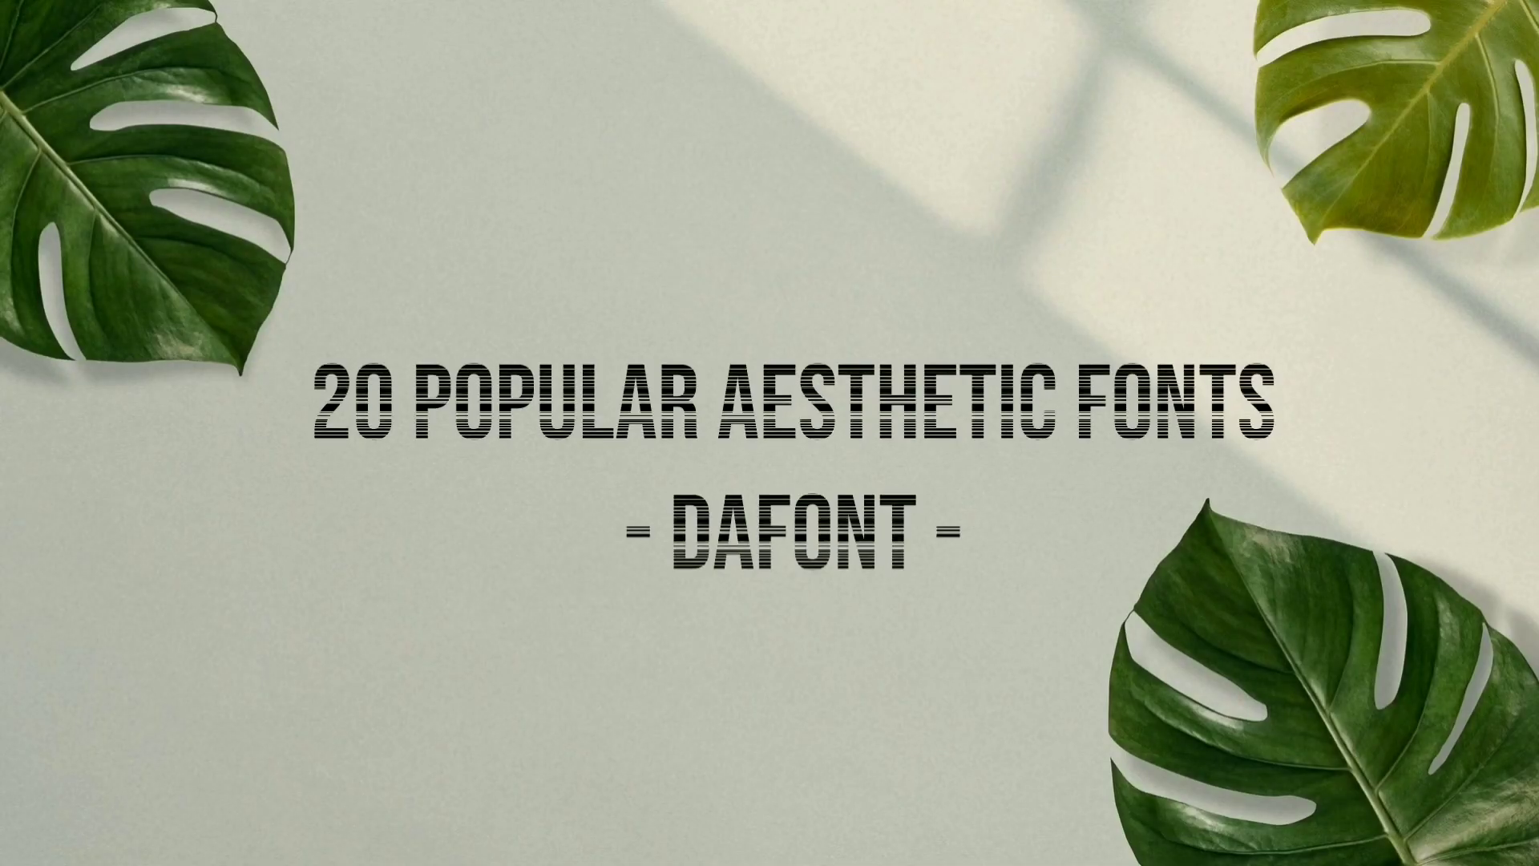